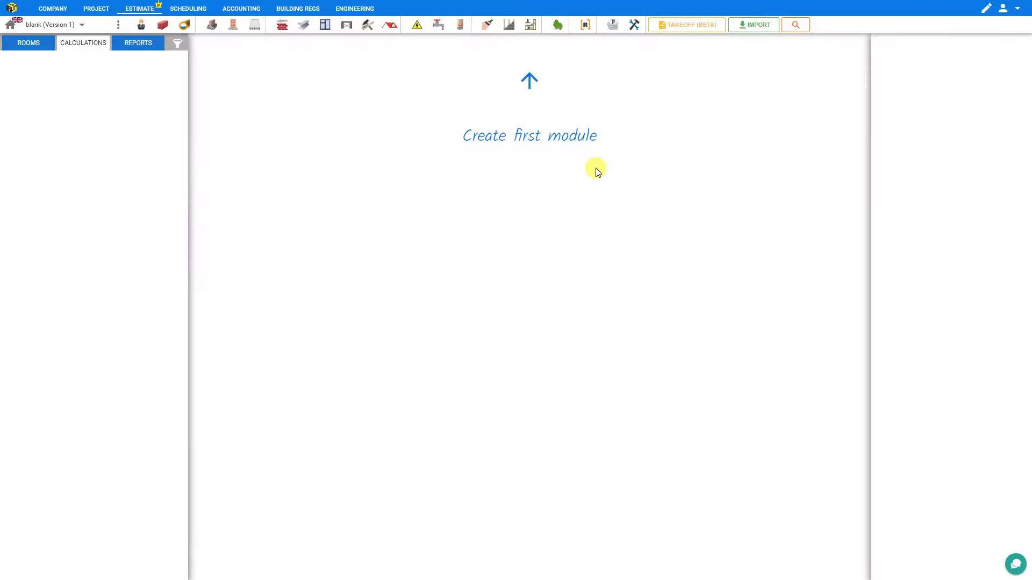
From the projects list, create and save a new project titled 'Foundations'
click(81, 25)
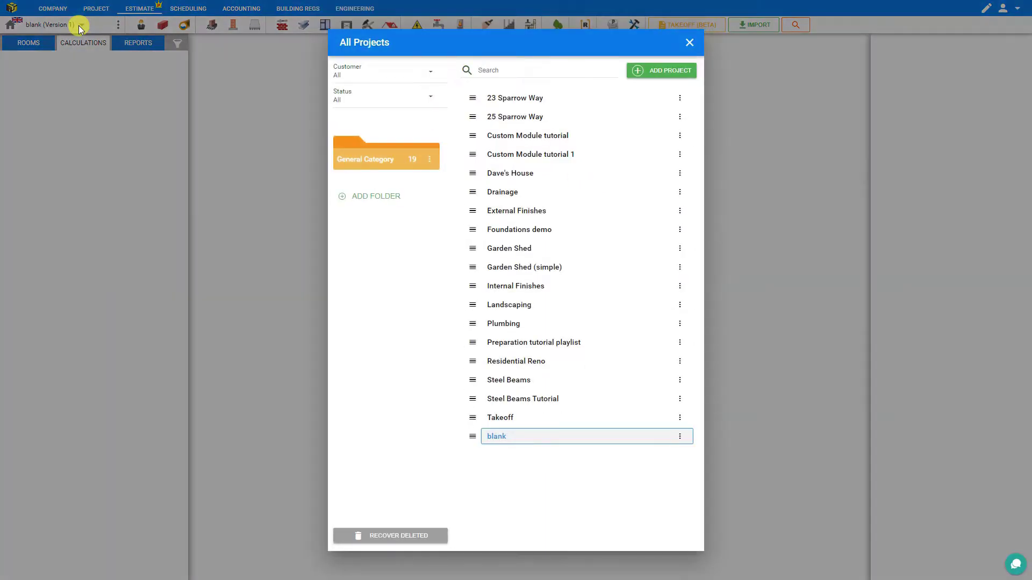
click(674, 73)
text(Foundations)
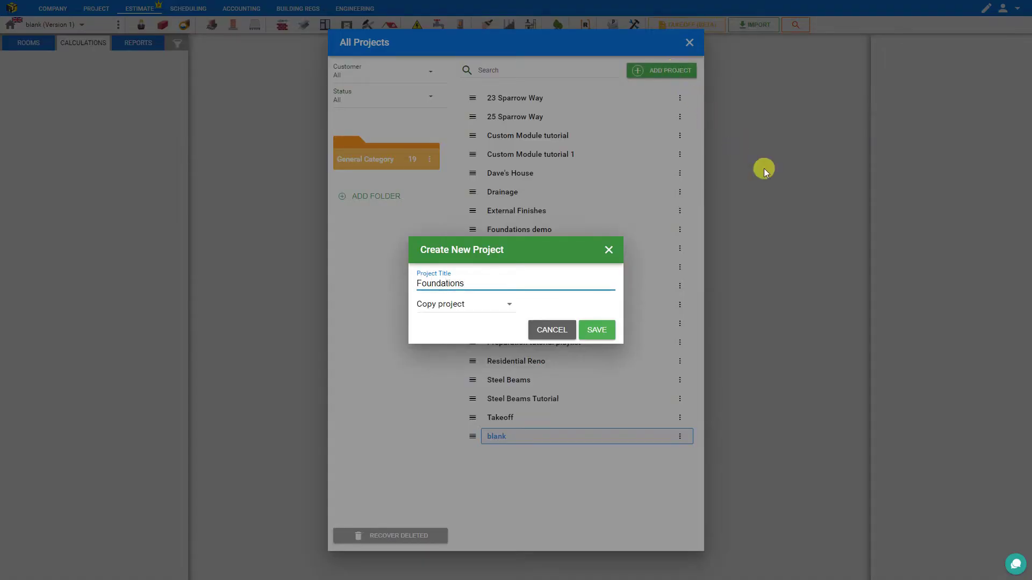
click(596, 330)
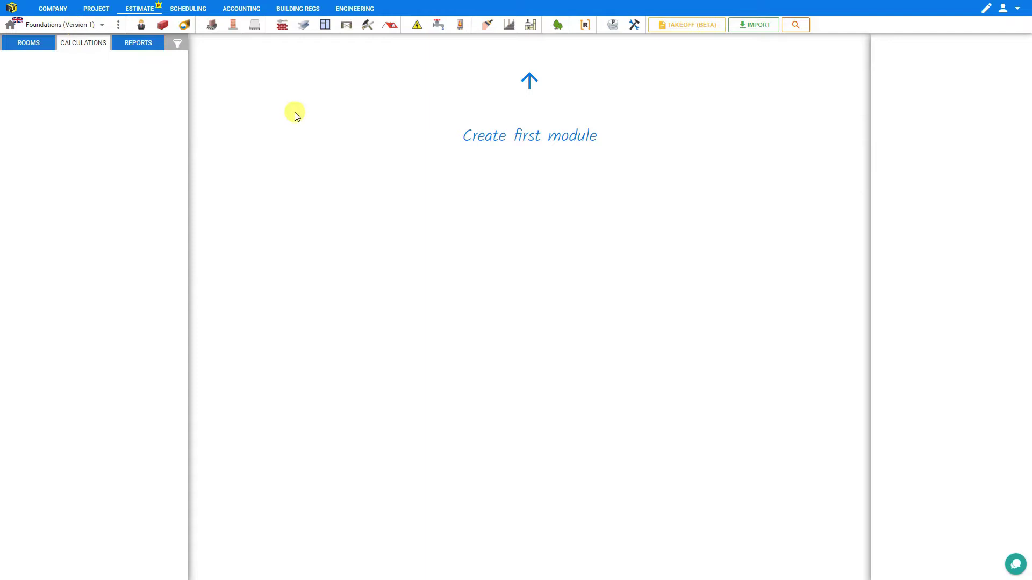
Add a Trench Foundation module from the Foundation types
click(212, 26)
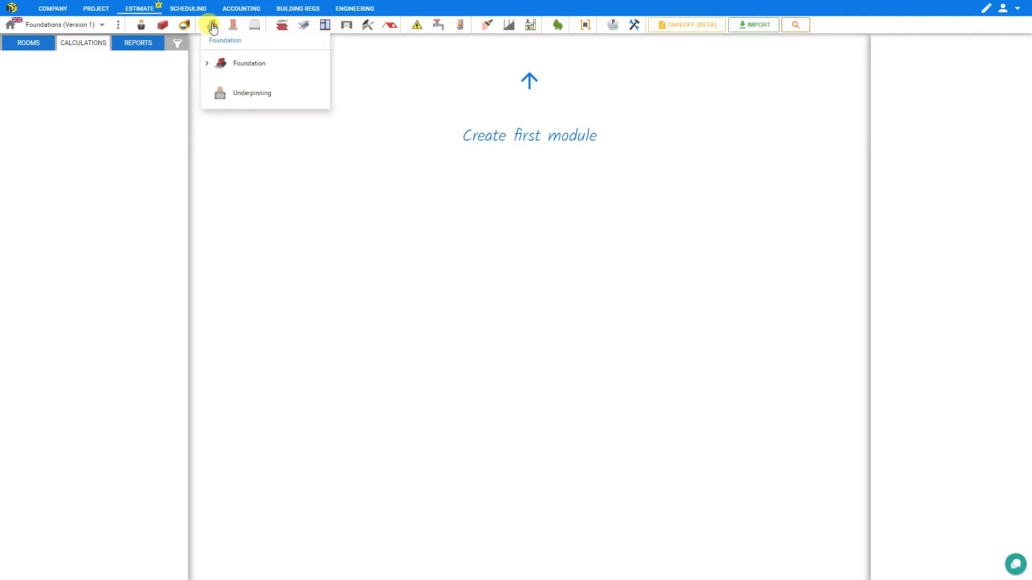
click(209, 66)
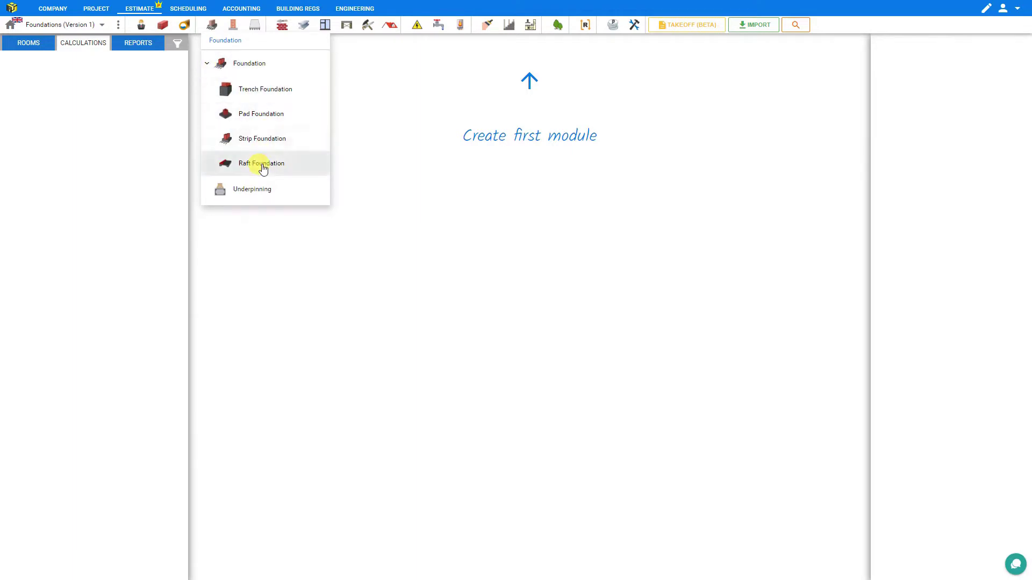
click(258, 92)
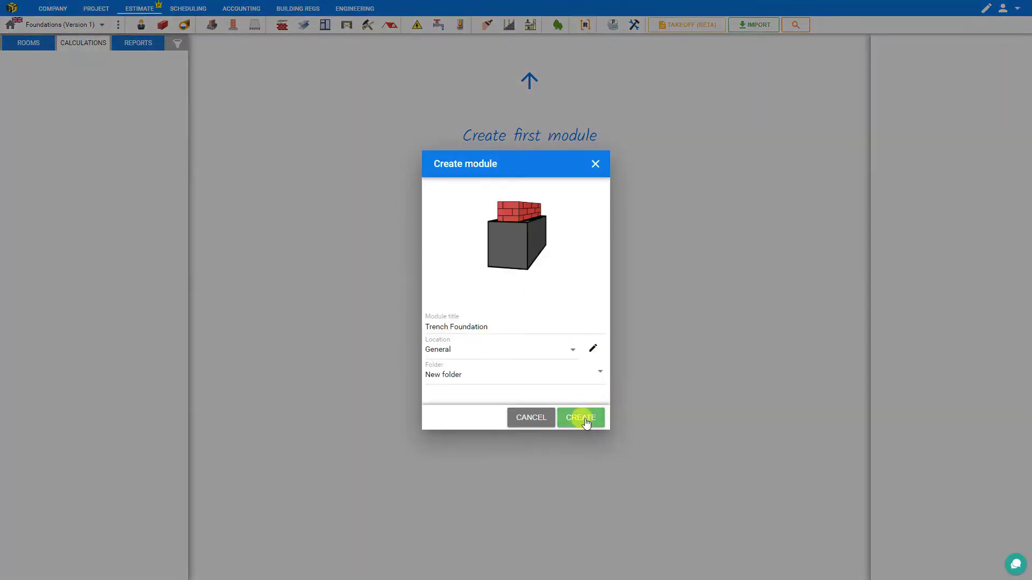
click(585, 421)
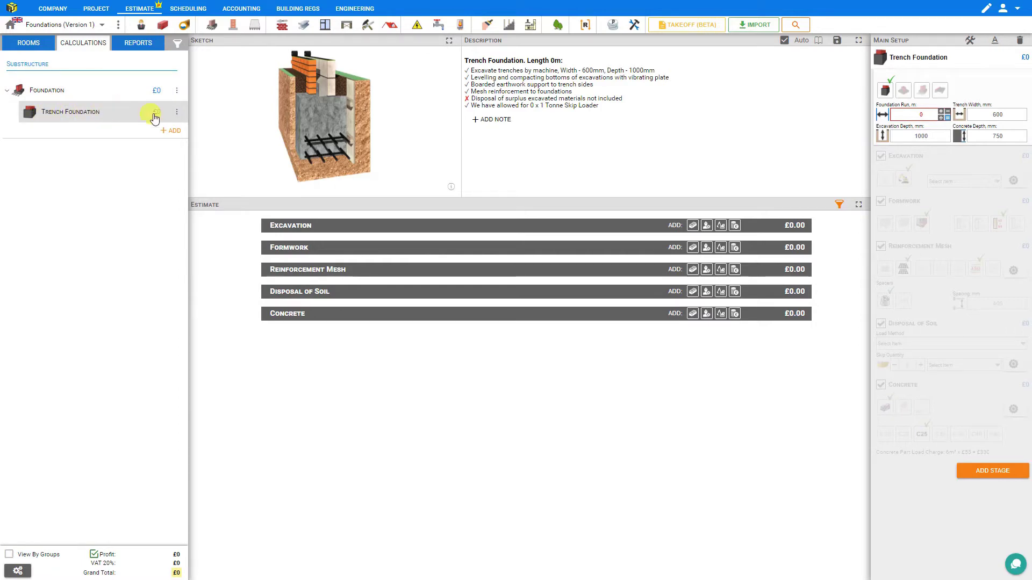
click(448, 41)
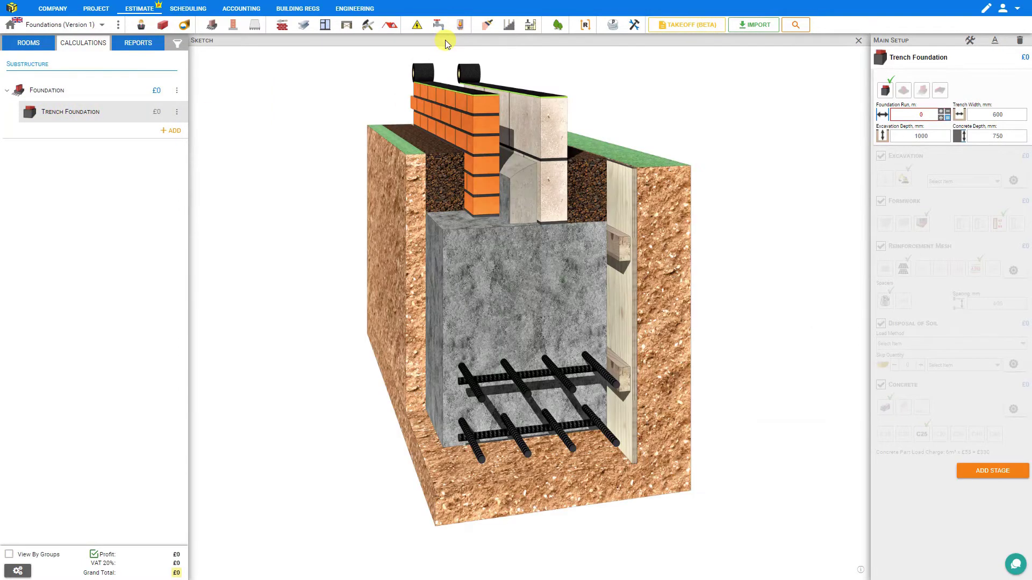
click(859, 42)
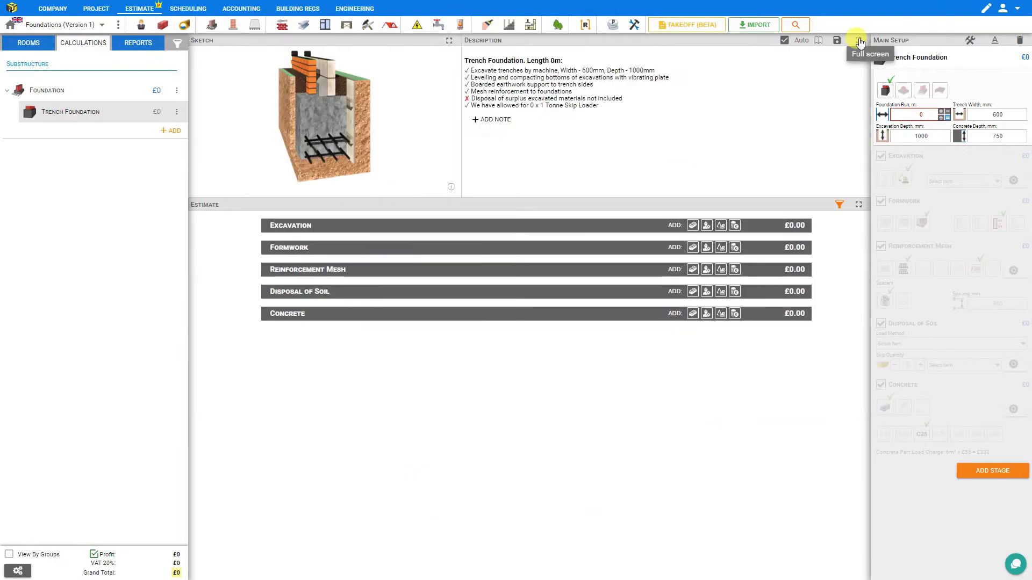
click(859, 40)
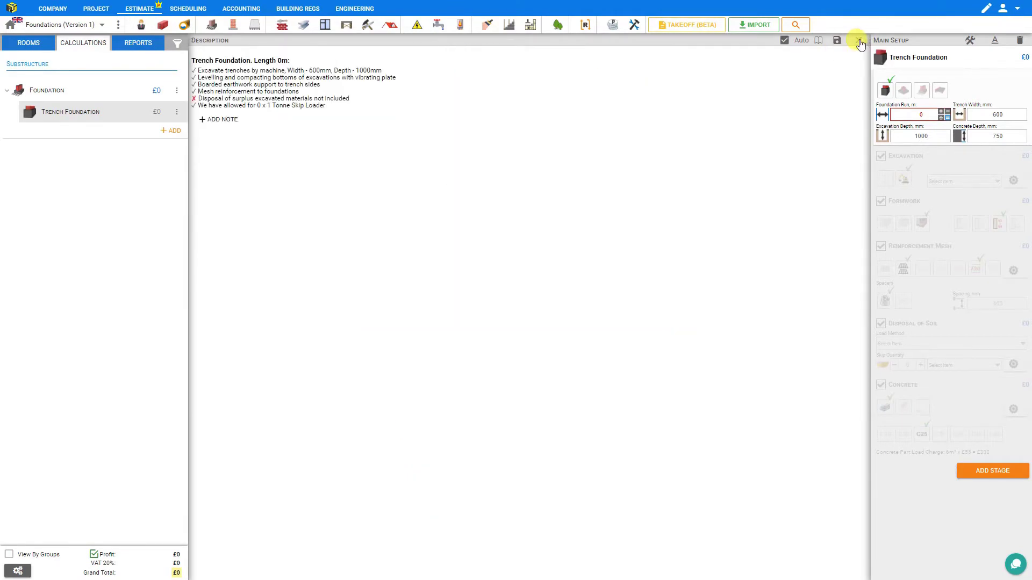
click(860, 42)
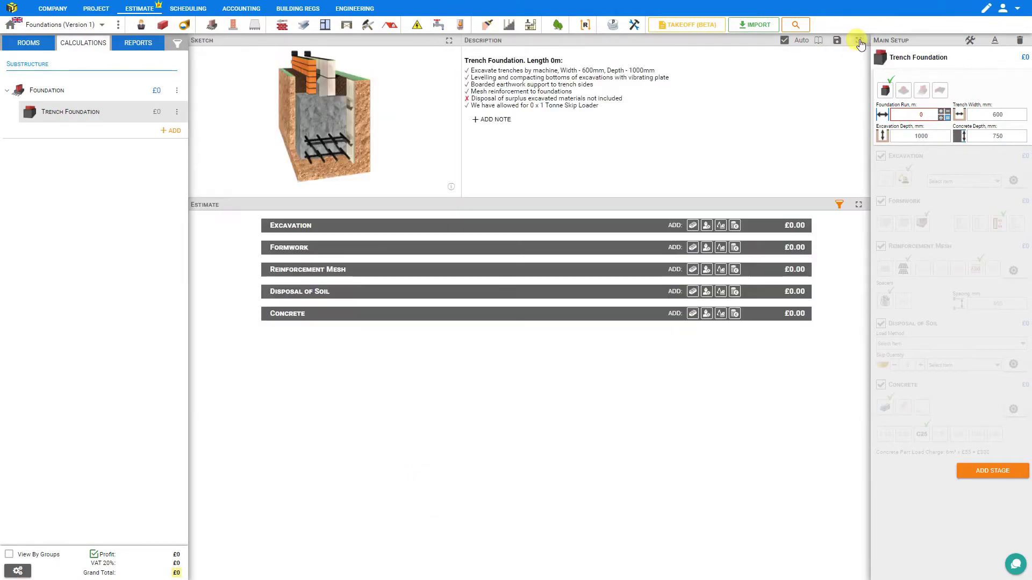
click(859, 205)
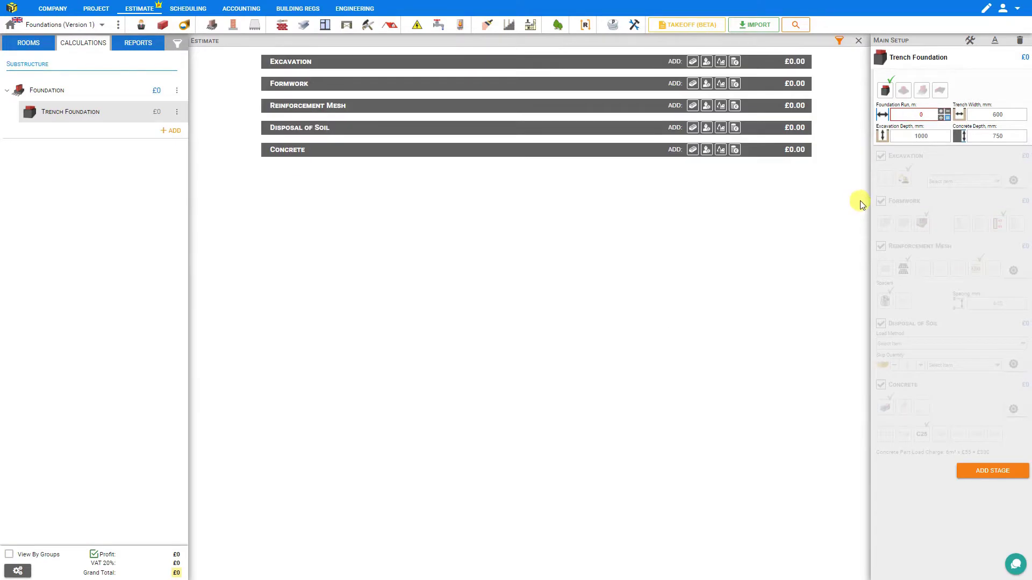
click(858, 42)
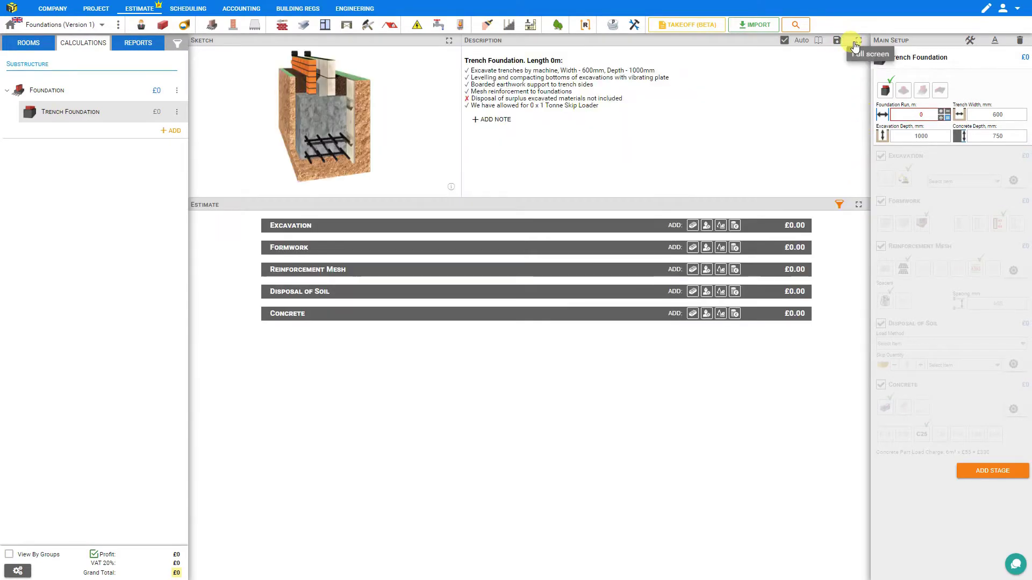
click(905, 91)
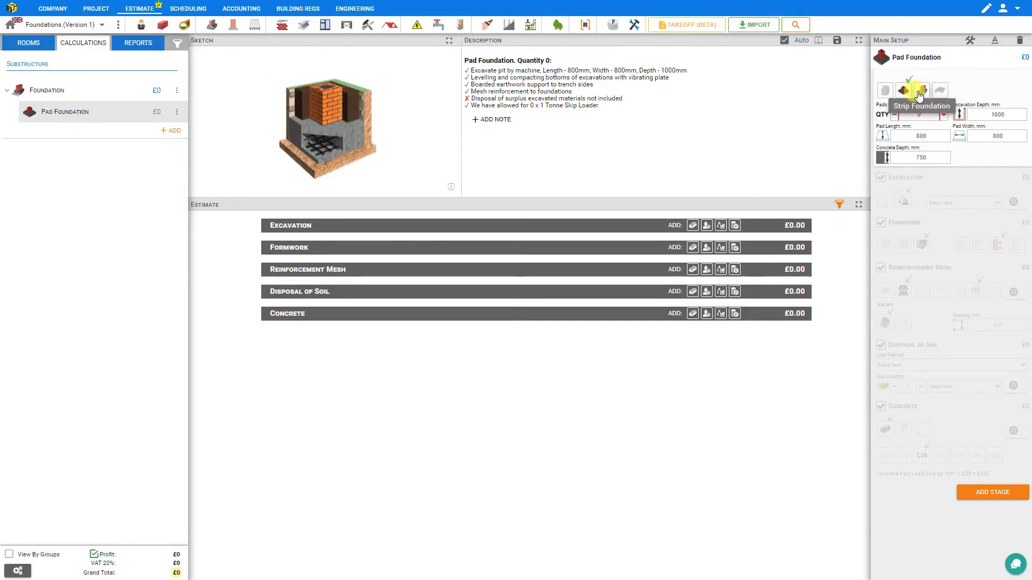
click(919, 95)
click(942, 92)
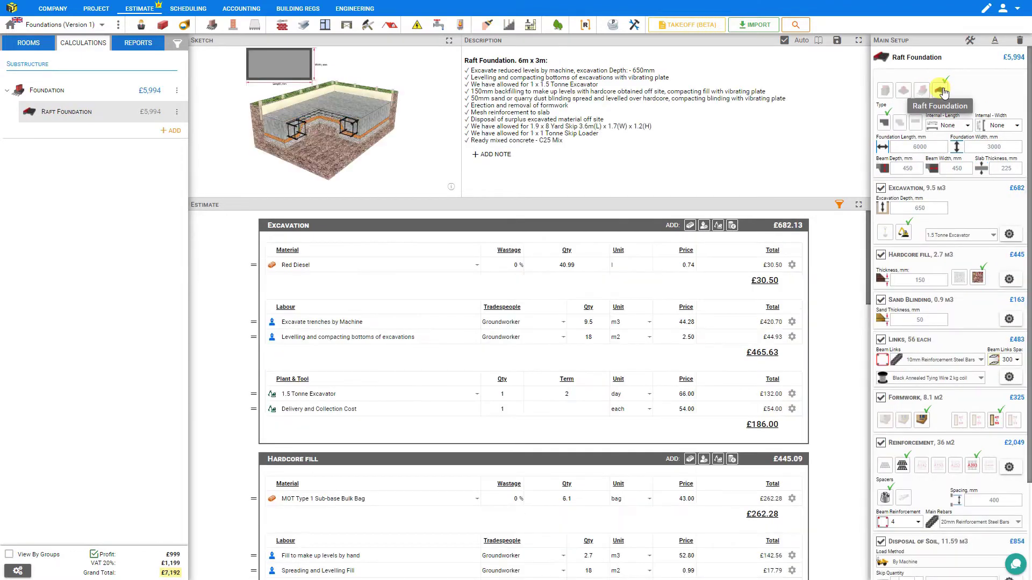
click(885, 92)
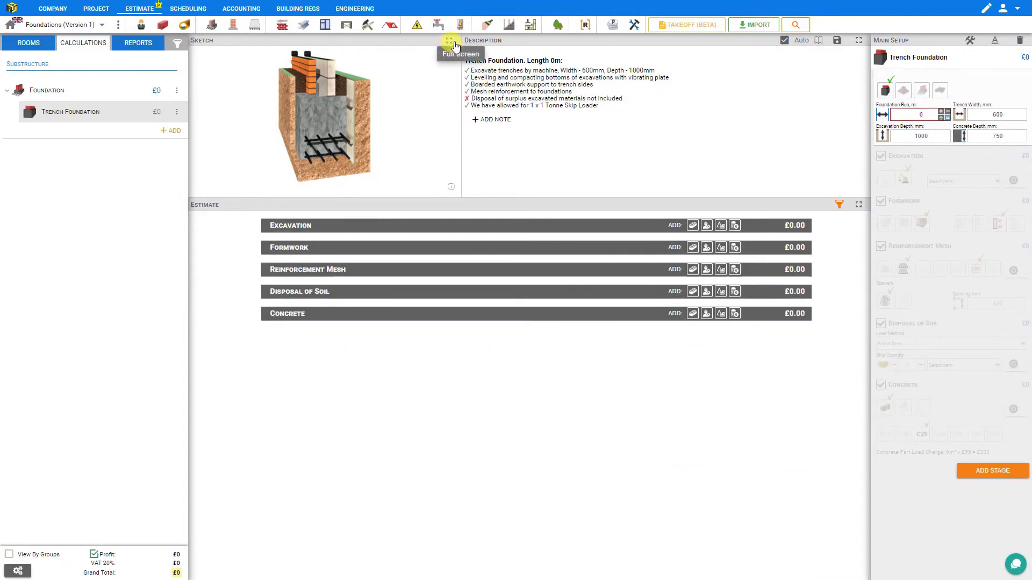
Enlarge the trench sketch and show its width, excavation depth and concrete depth
click(450, 42)
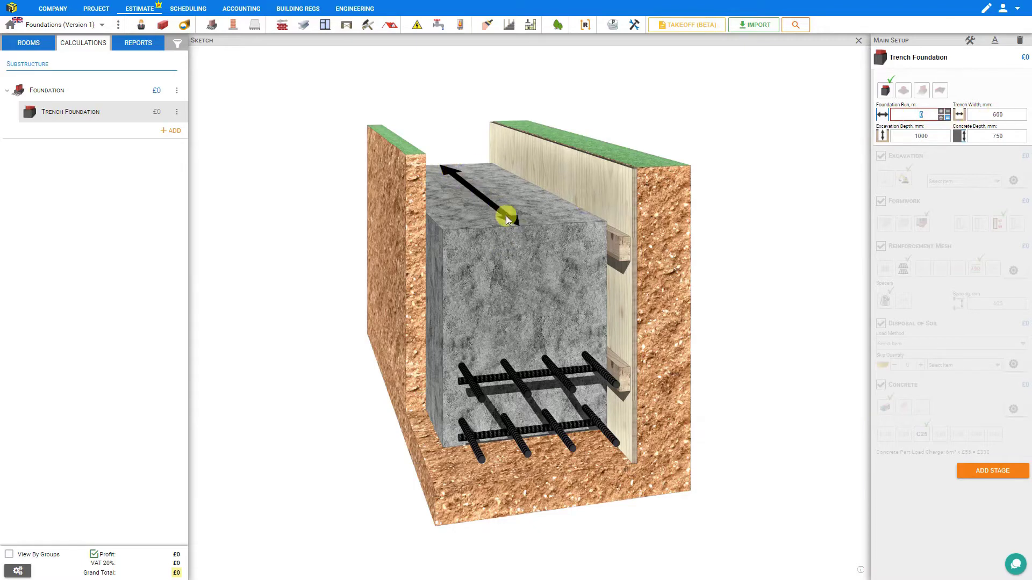
click(977, 114)
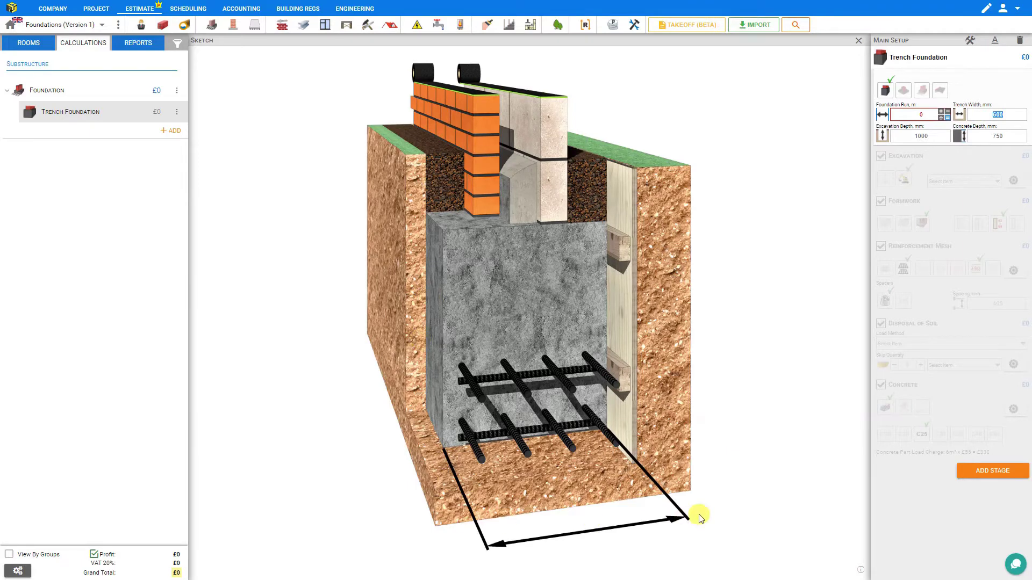
click(916, 136)
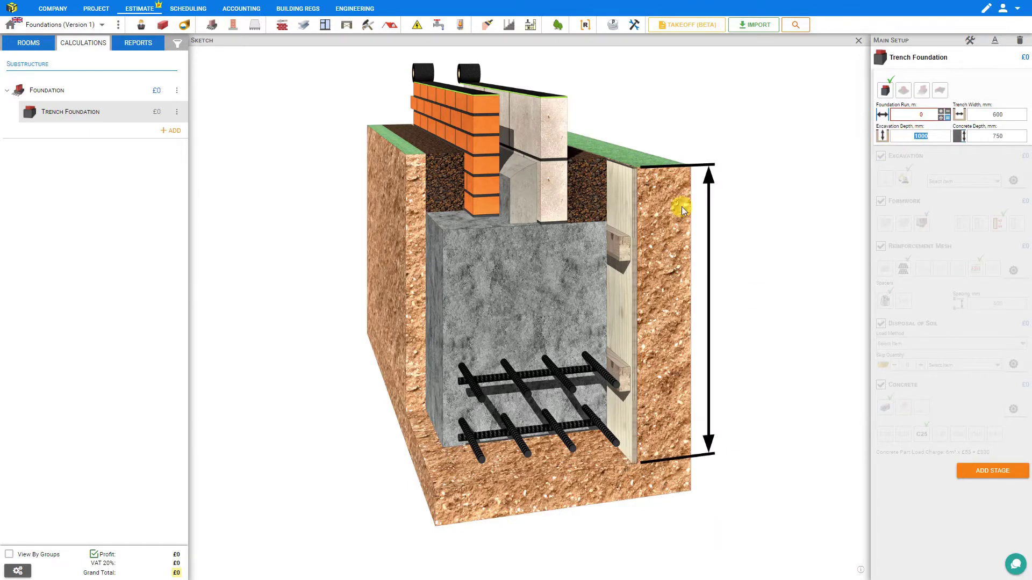
click(995, 138)
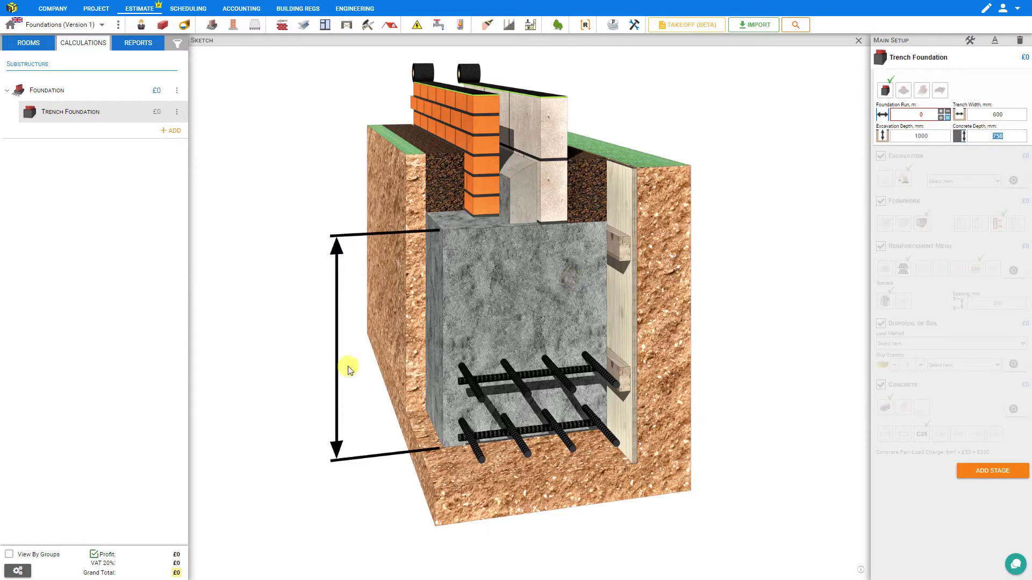
Set the foundation run to 12 m and the trench width to 800 mm
click(922, 115)
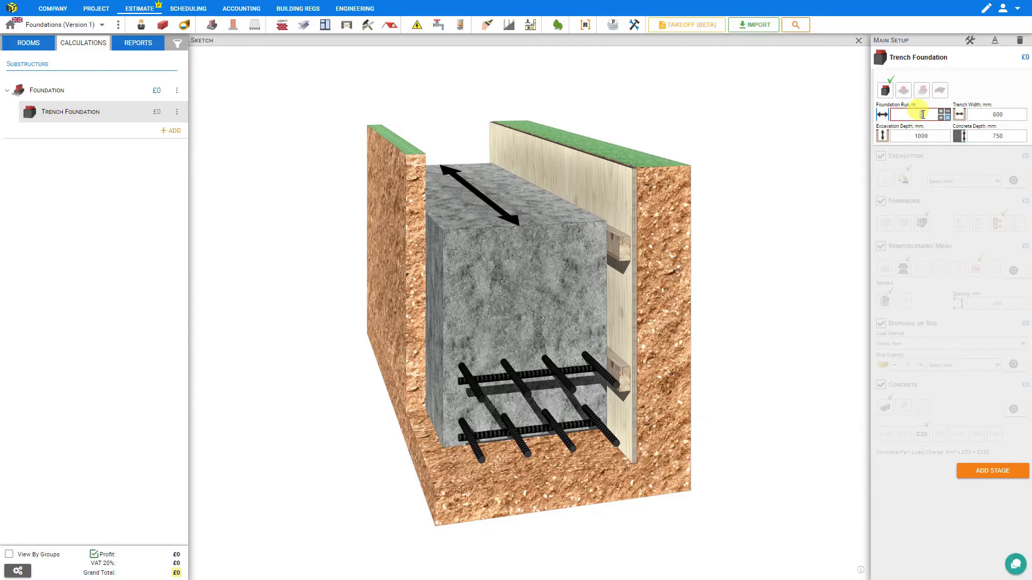
text(12)
click(997, 114)
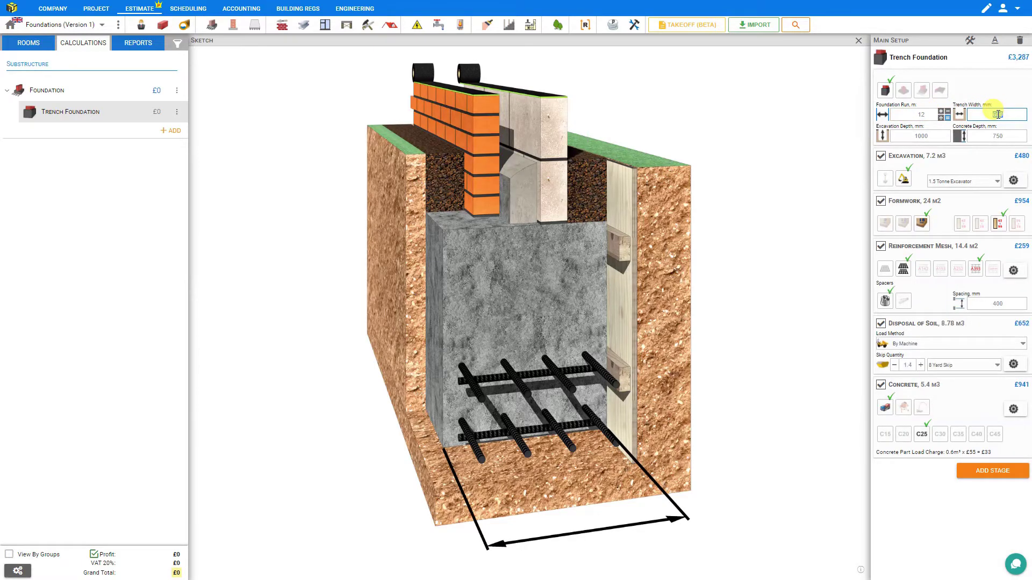
key(BackSpace)
click(922, 135)
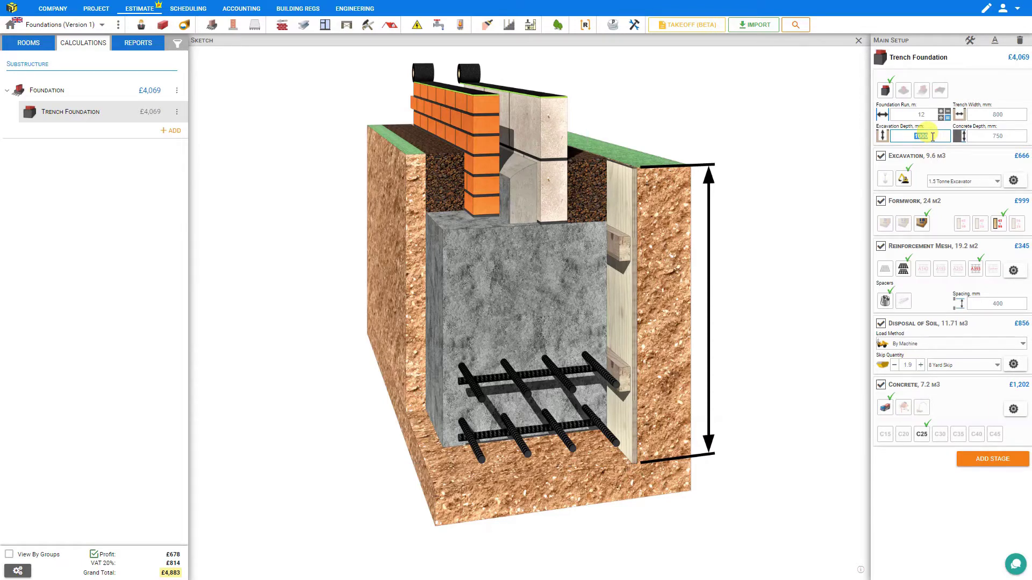
click(1010, 136)
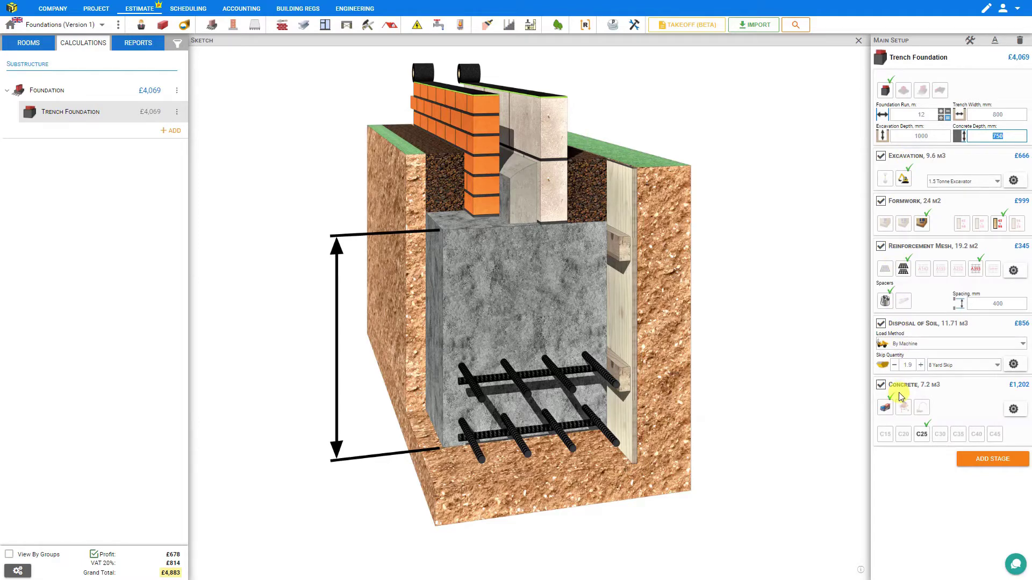
click(881, 202)
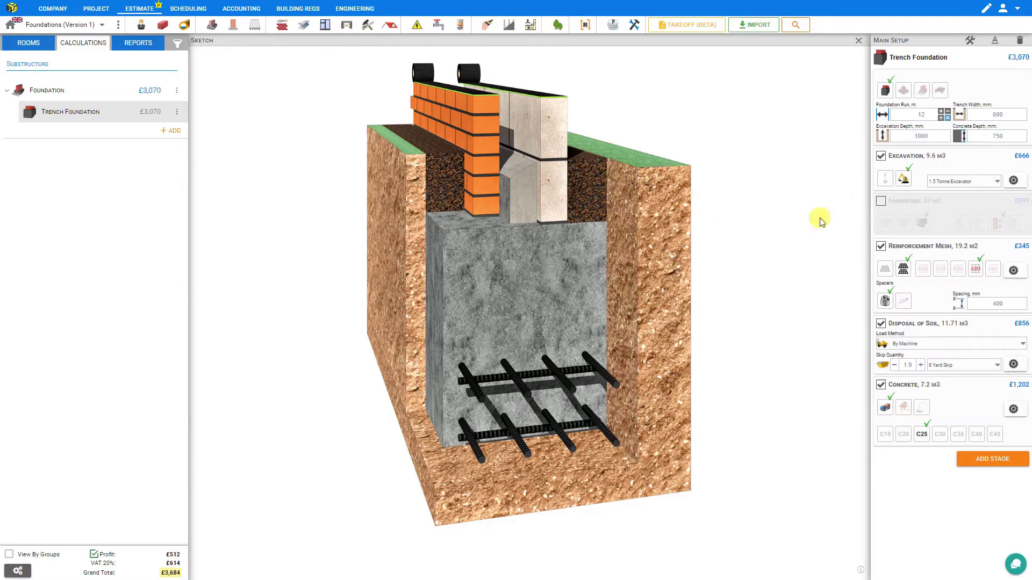
click(880, 202)
click(880, 202)
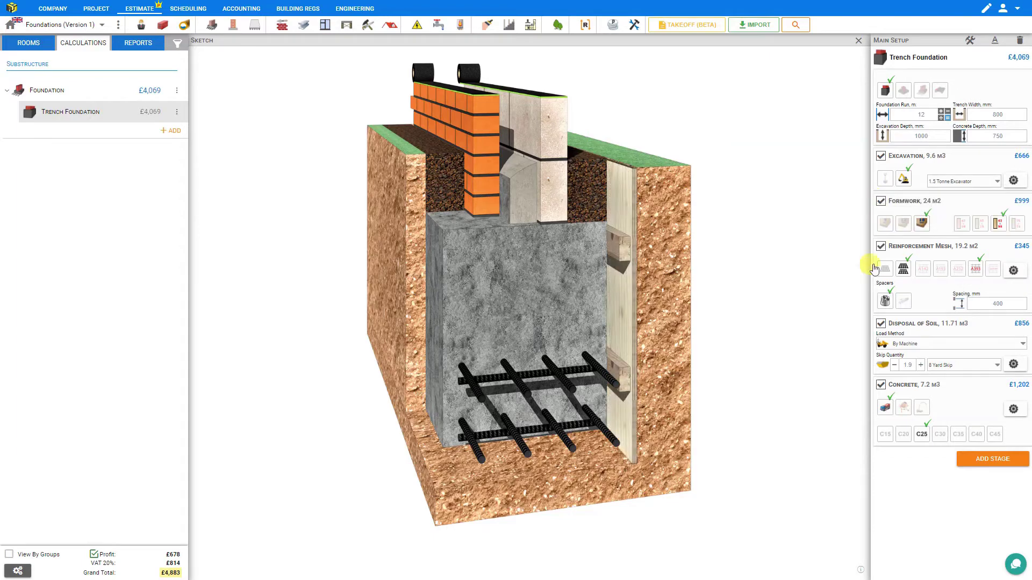
click(880, 247)
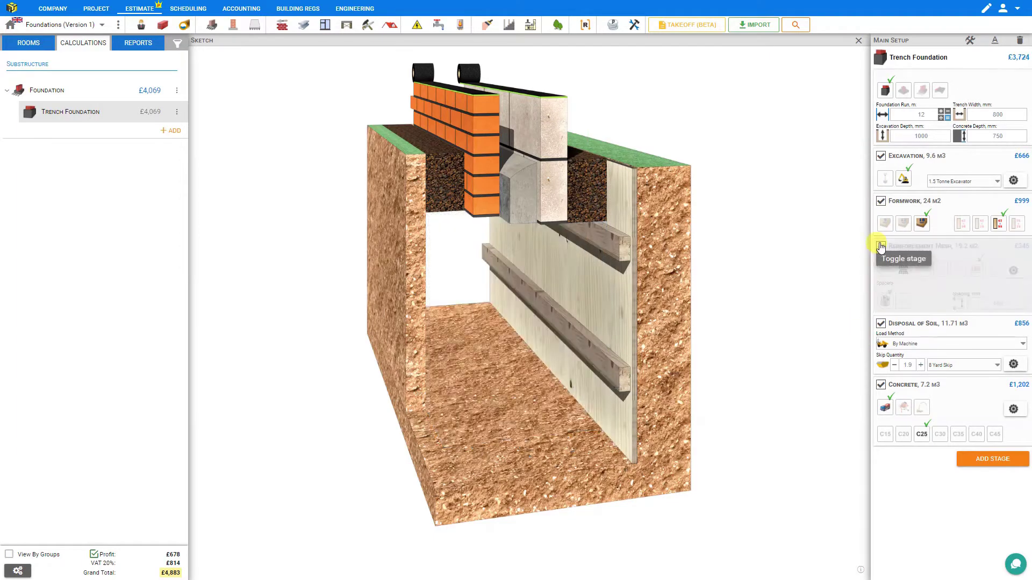
click(880, 246)
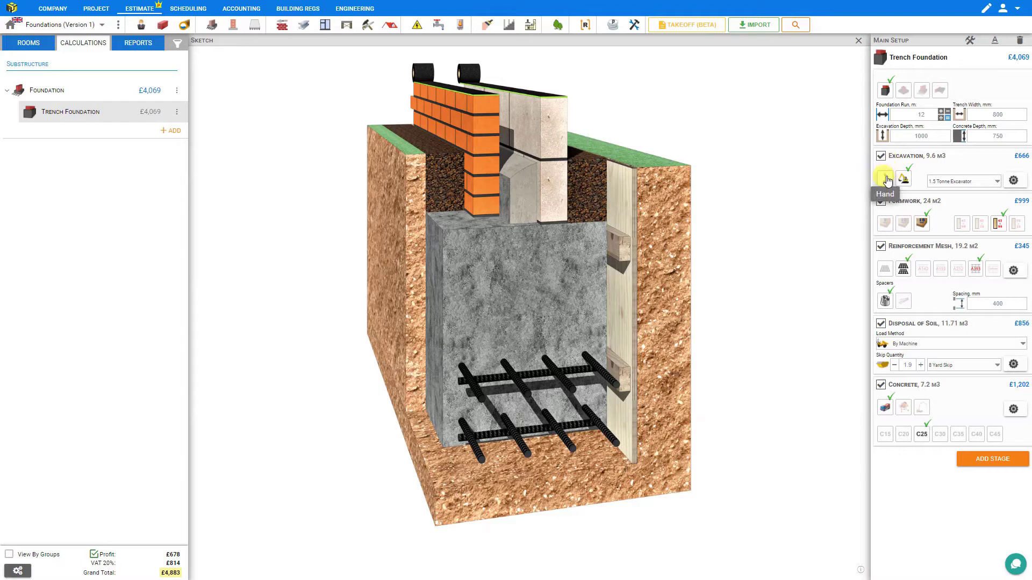
click(886, 179)
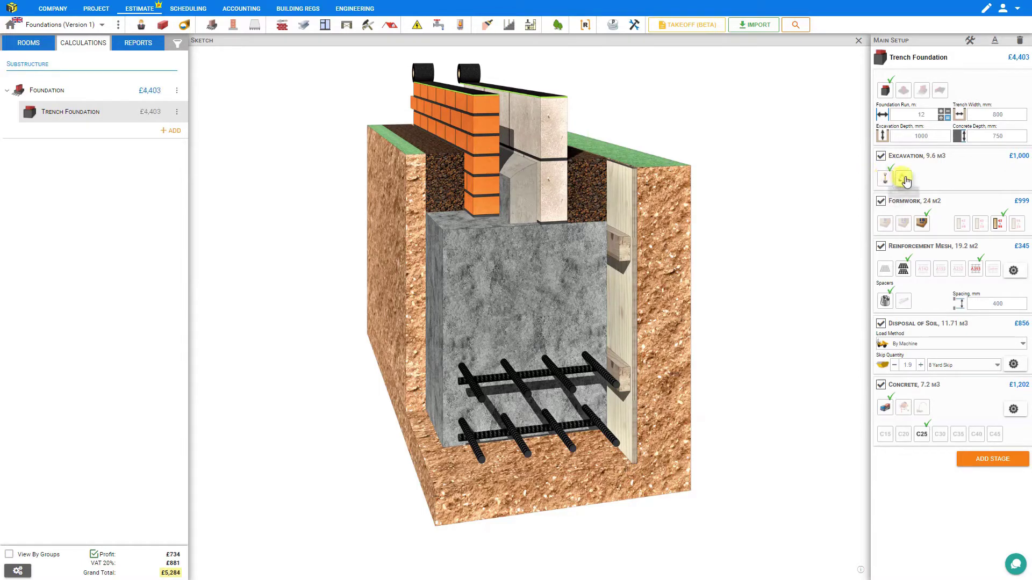
click(904, 179)
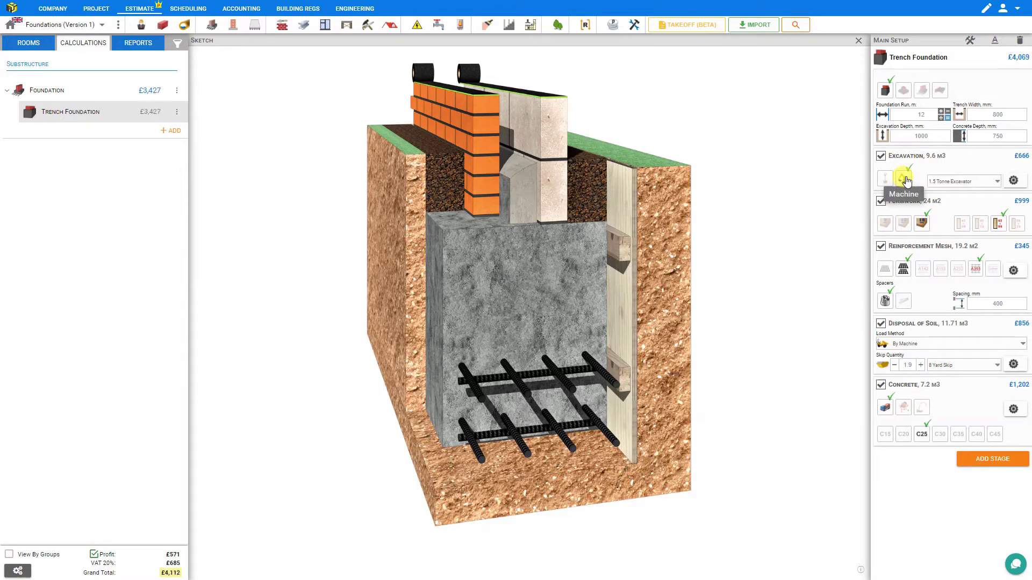
click(997, 183)
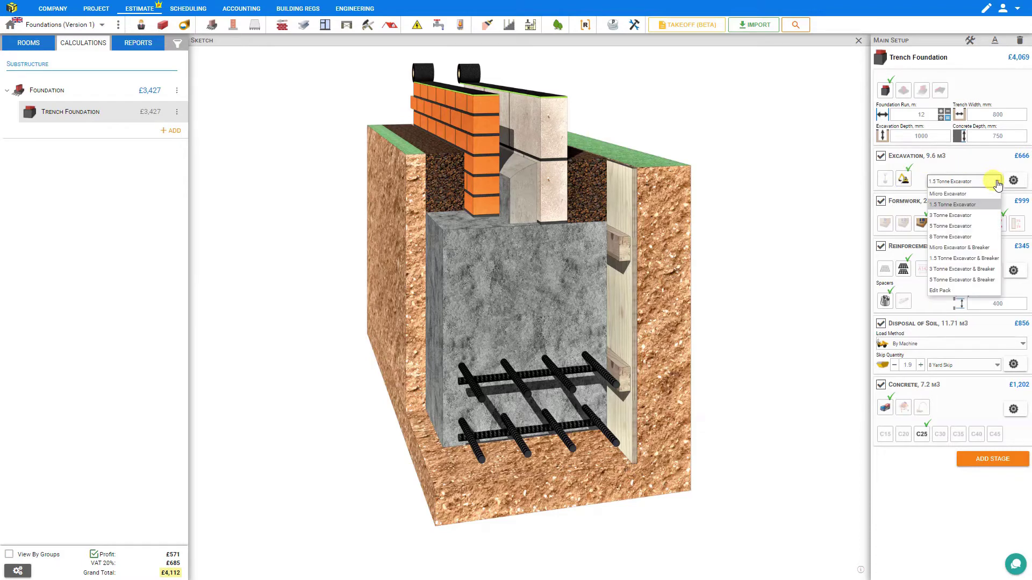
click(997, 183)
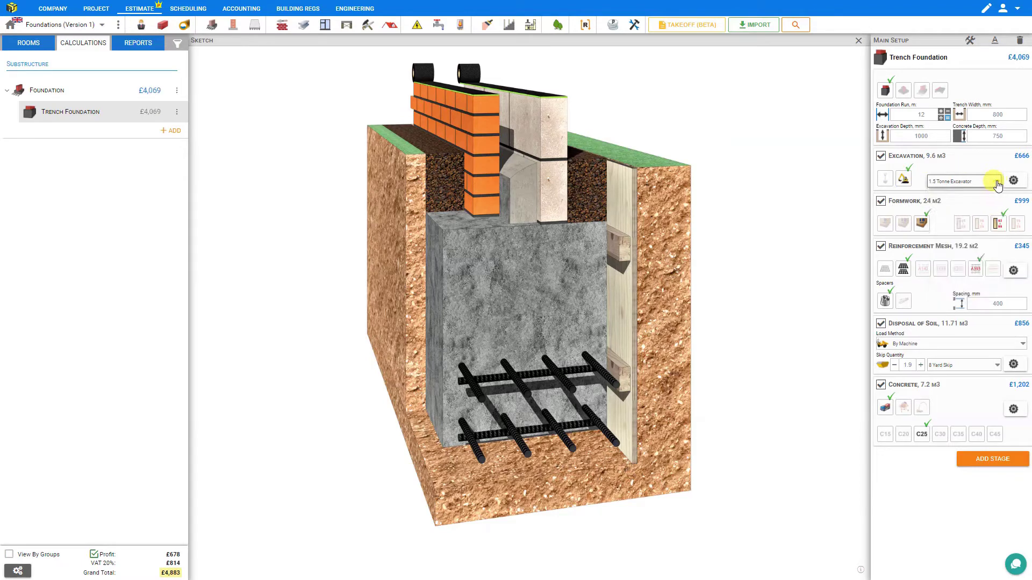
Exit the full-screen sketch and compare hand versus machine excavation, keeping machine
click(857, 43)
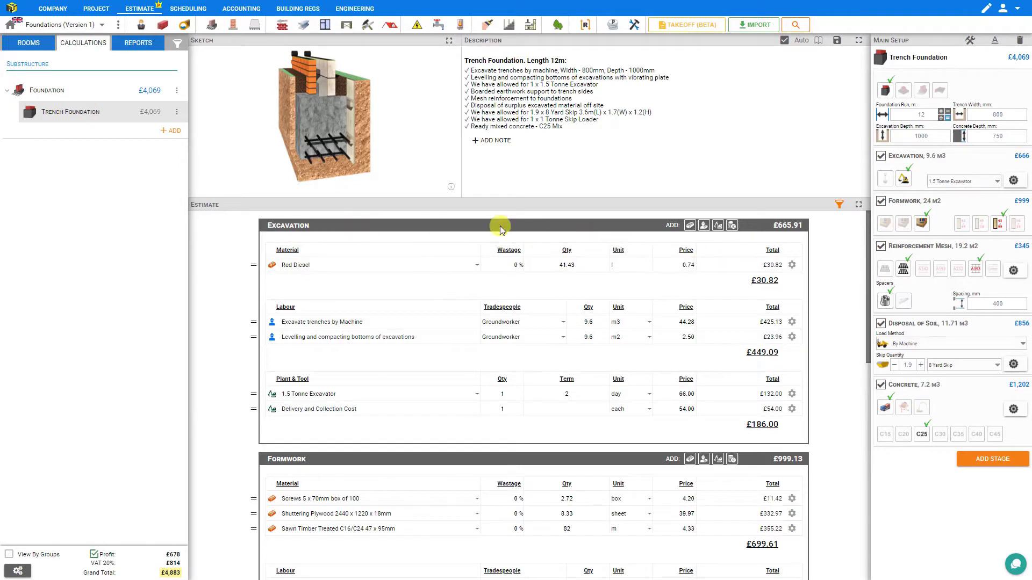
click(885, 181)
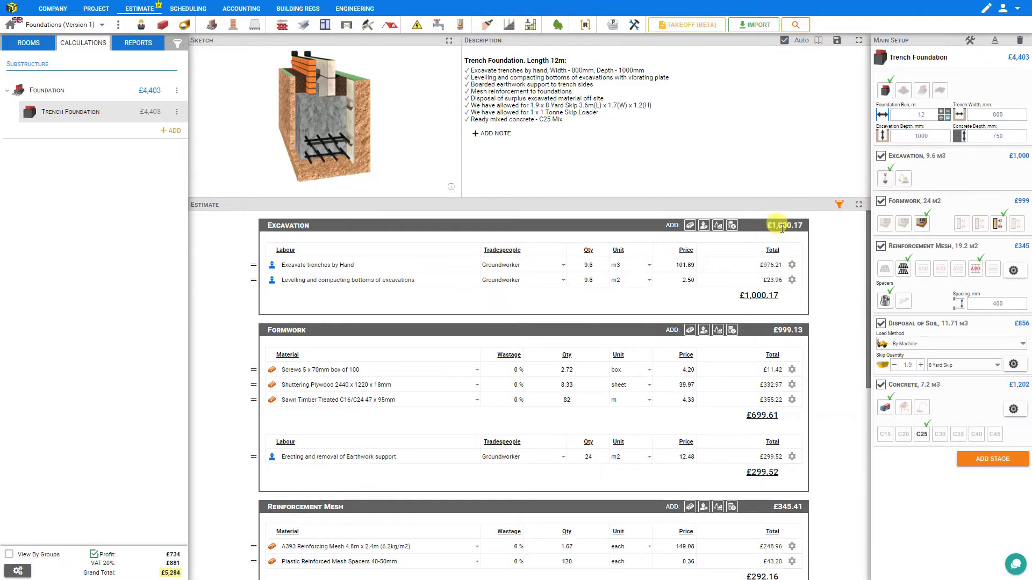
click(904, 181)
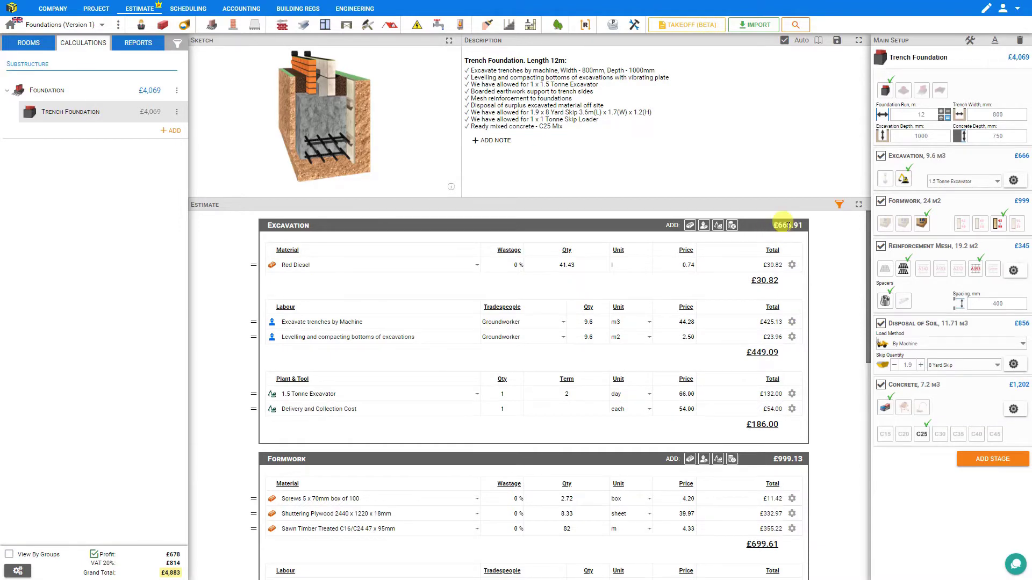
Change the foundation run to 1 m, then recheck hand versus machine excavation
double_click(917, 116)
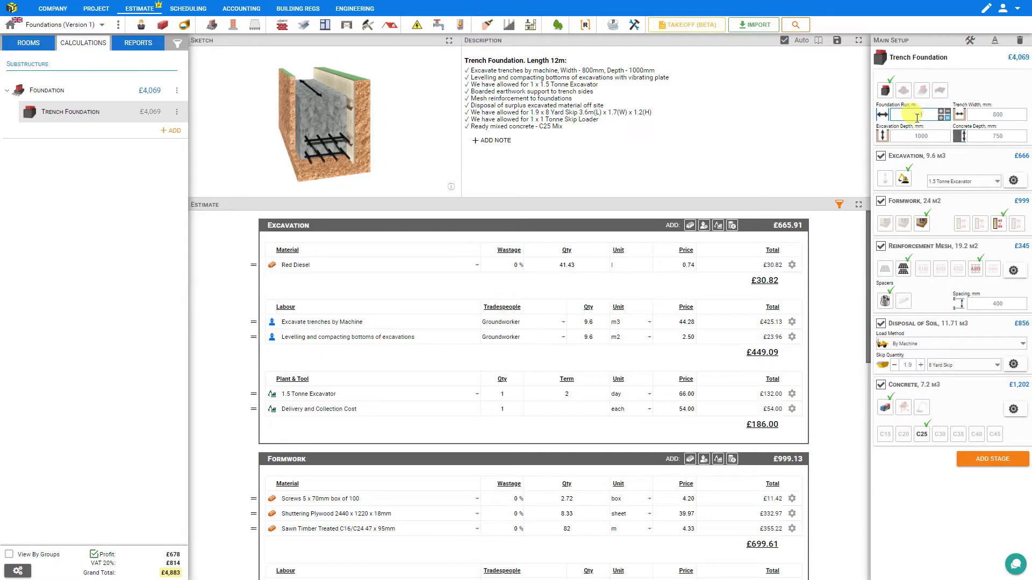
text(1)
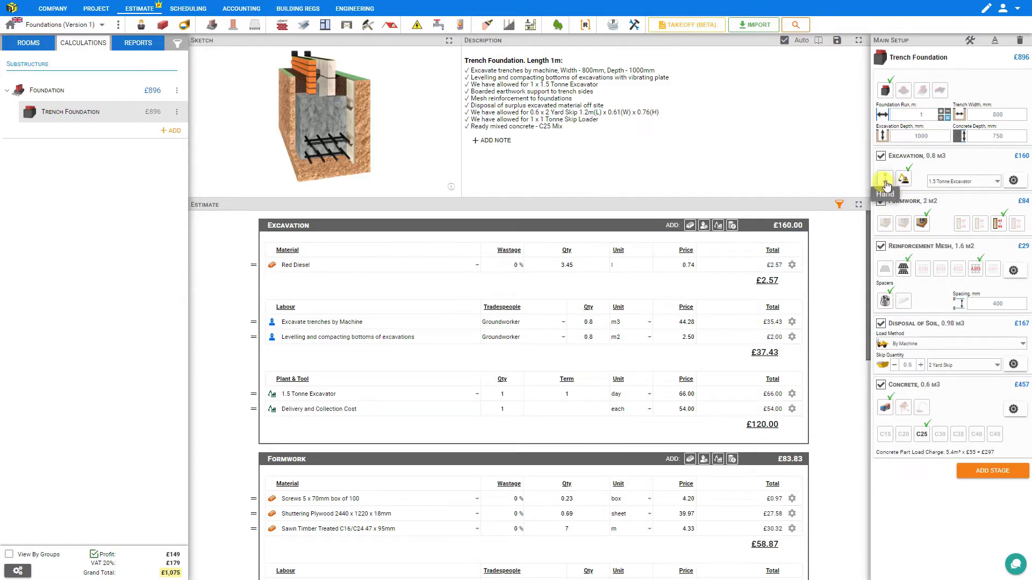
click(885, 181)
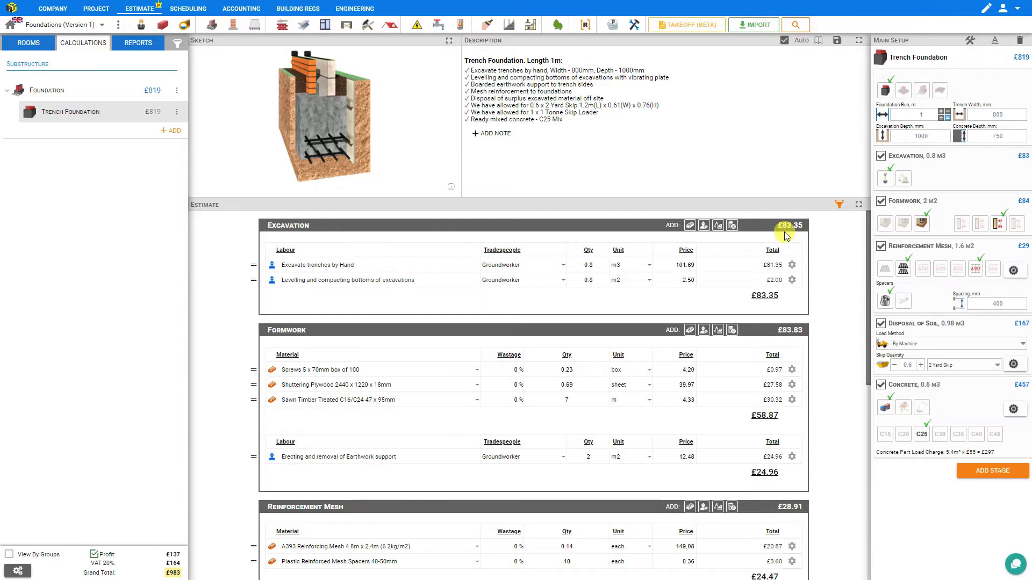
click(904, 180)
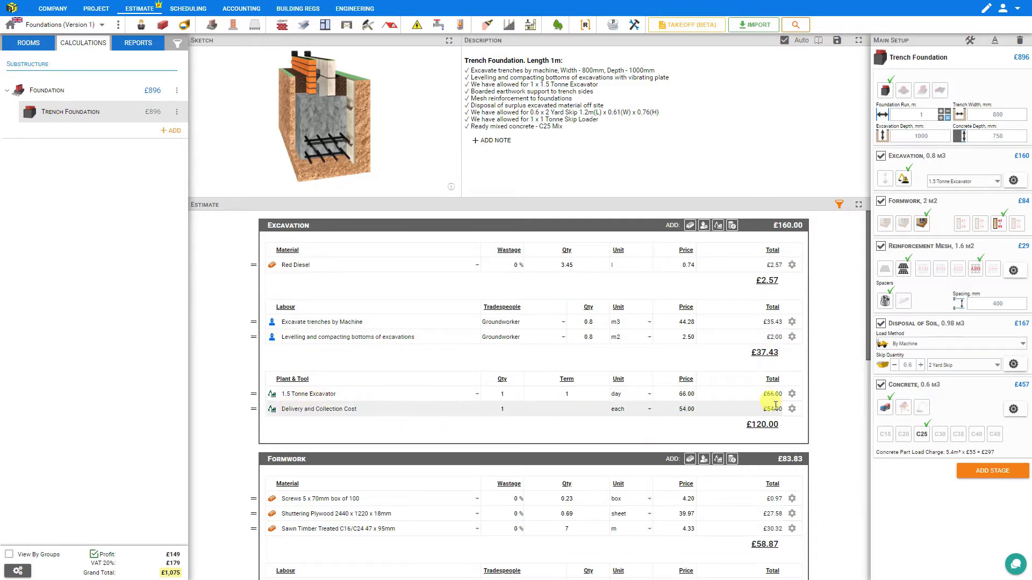
Set the foundation run back to 12 m
click(924, 115)
text(2)
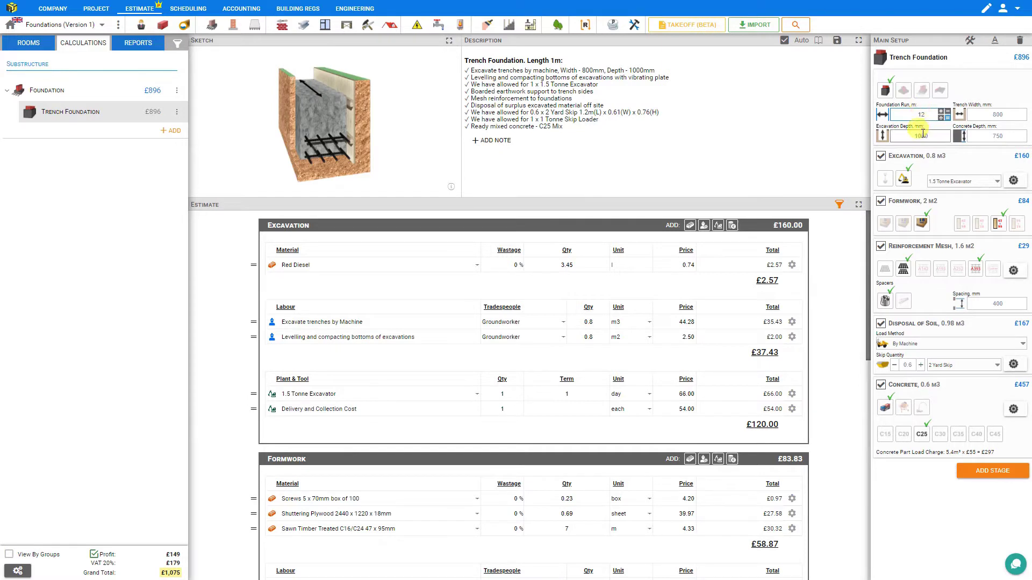
key(Tab)
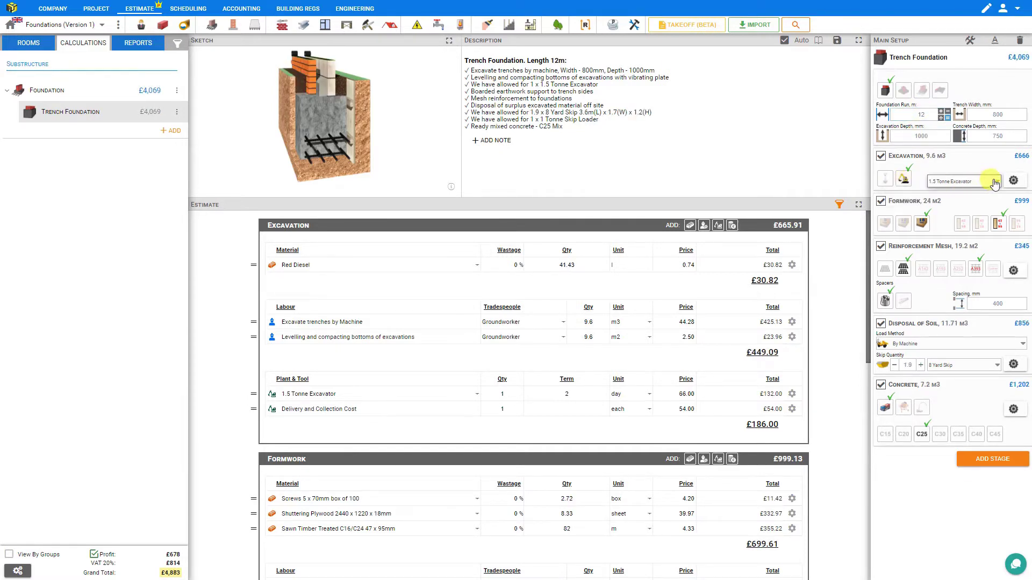
Compare the Micro, 3, 5 and 8 Tonne excavators, settling on the 1.5 Tonne Excavator
click(997, 183)
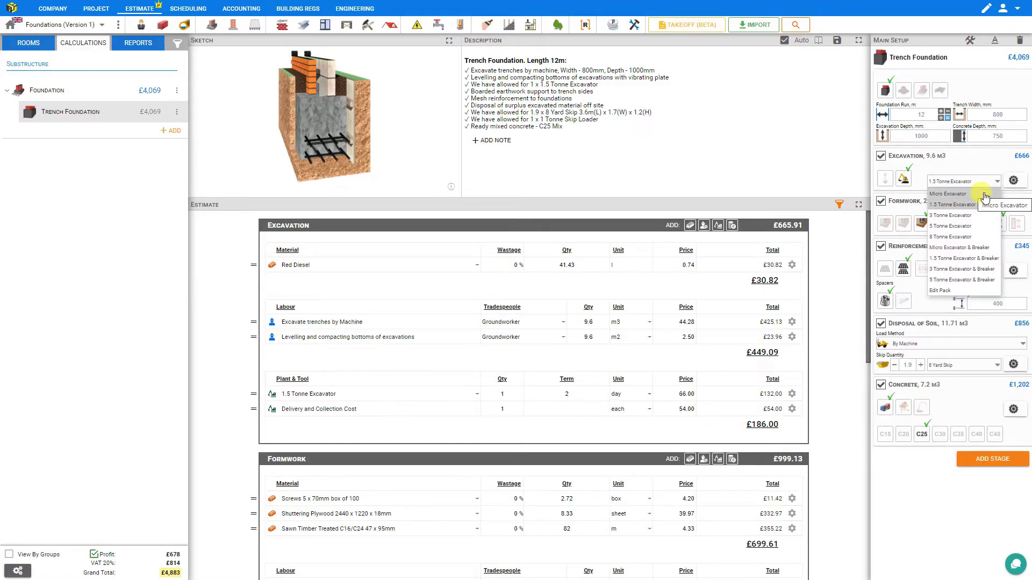
click(968, 194)
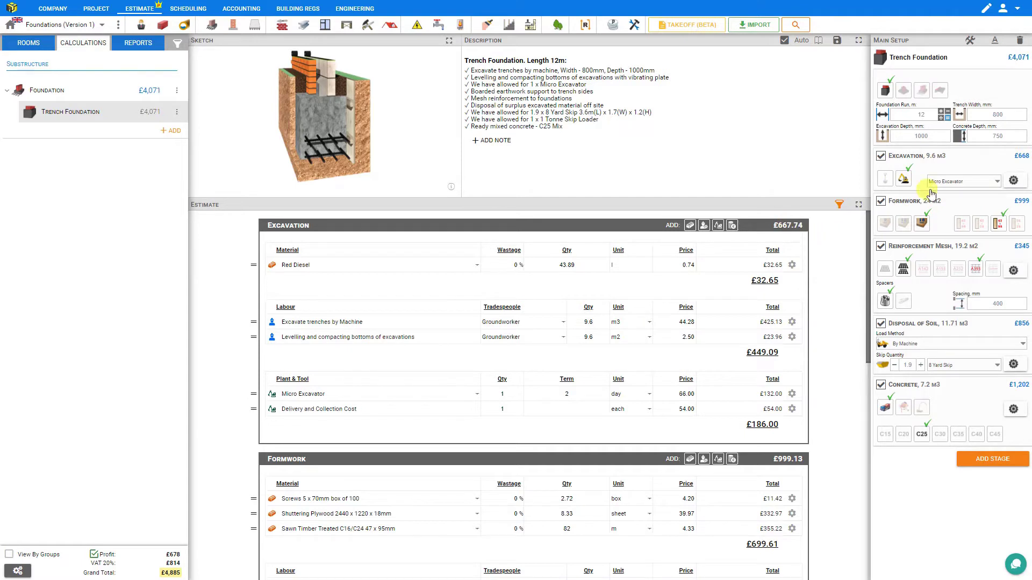
click(996, 182)
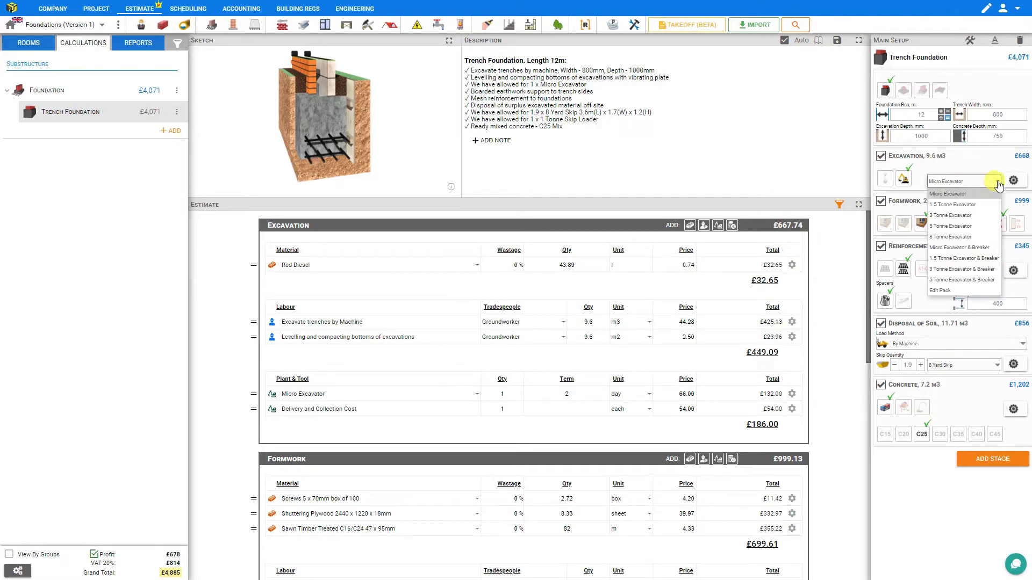
click(962, 215)
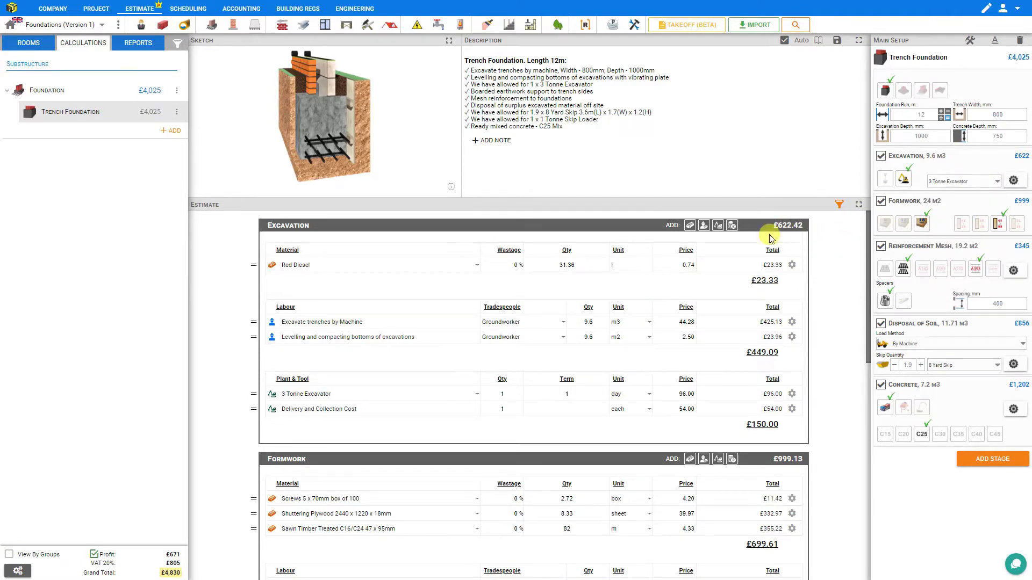
click(996, 182)
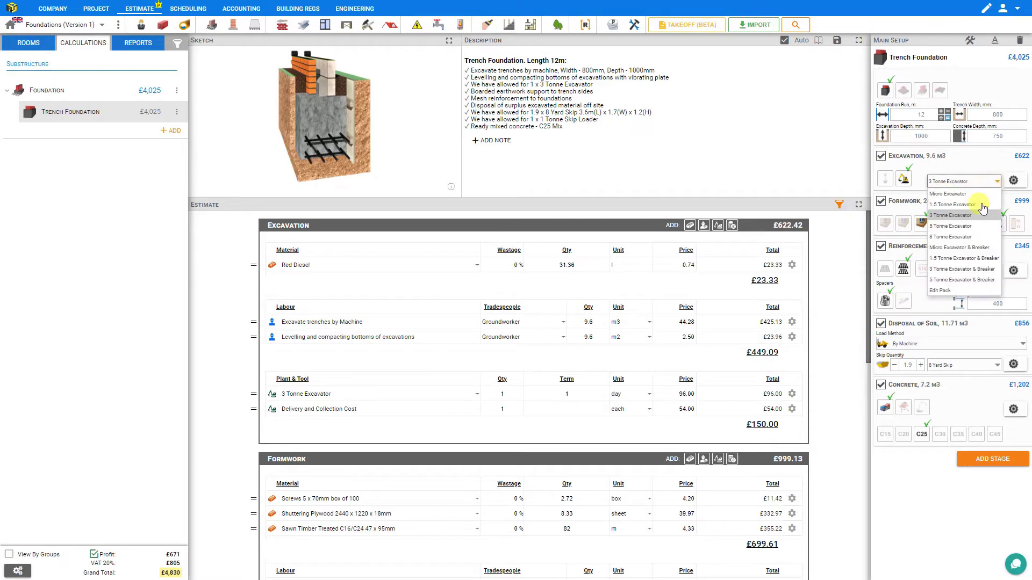
click(967, 227)
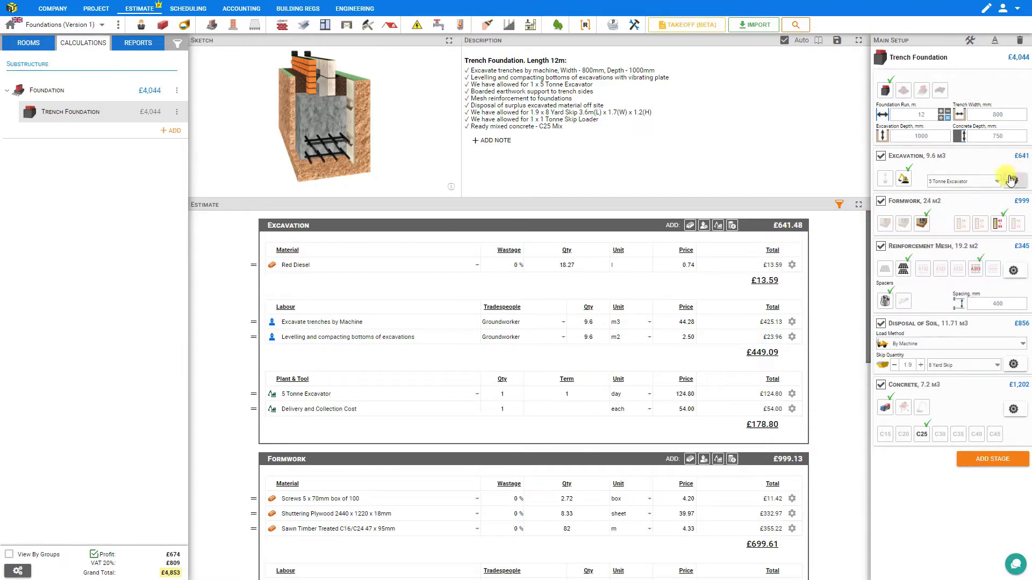
click(995, 182)
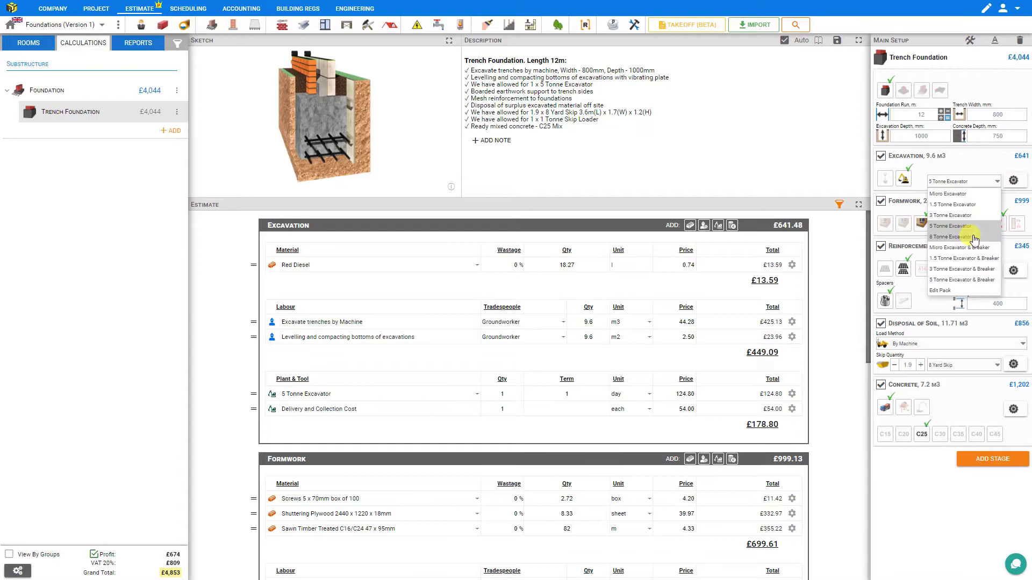
click(970, 236)
click(998, 183)
click(960, 217)
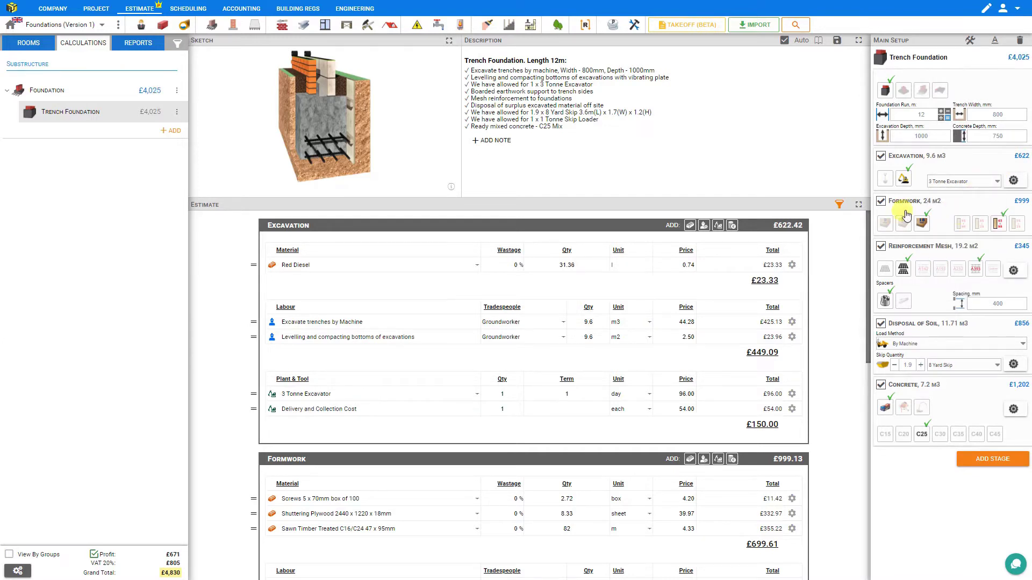
click(997, 183)
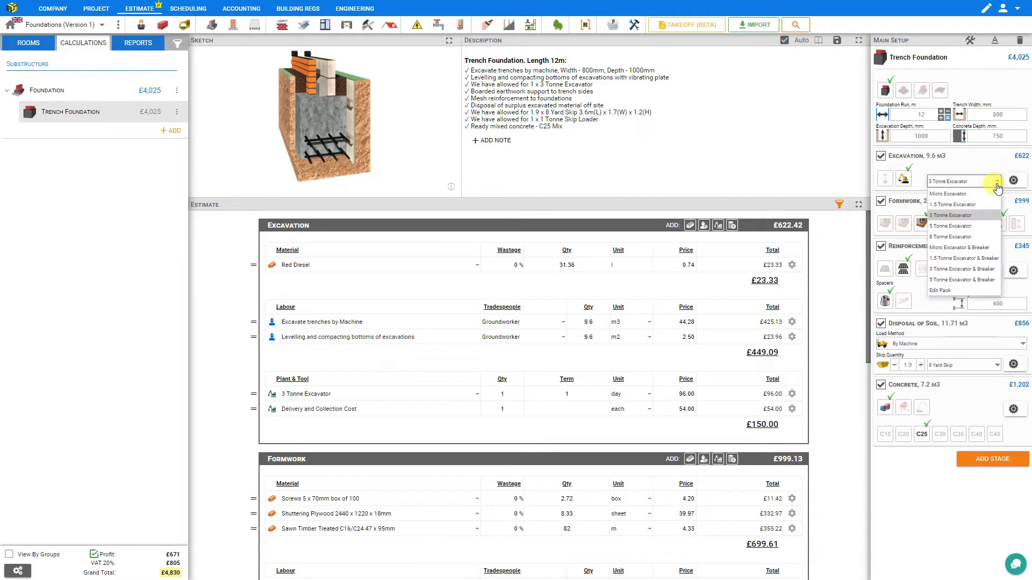
click(977, 205)
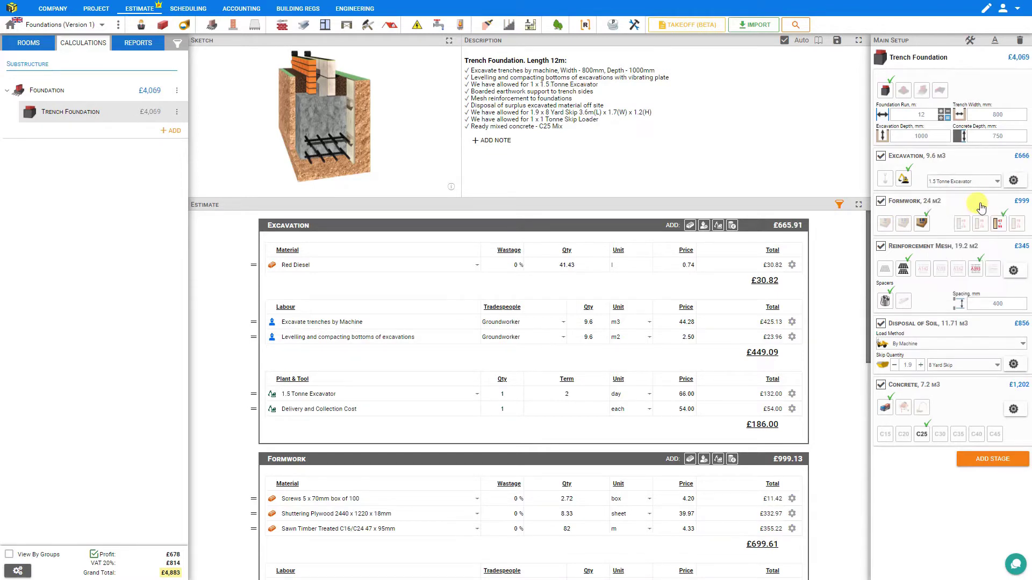
click(1013, 180)
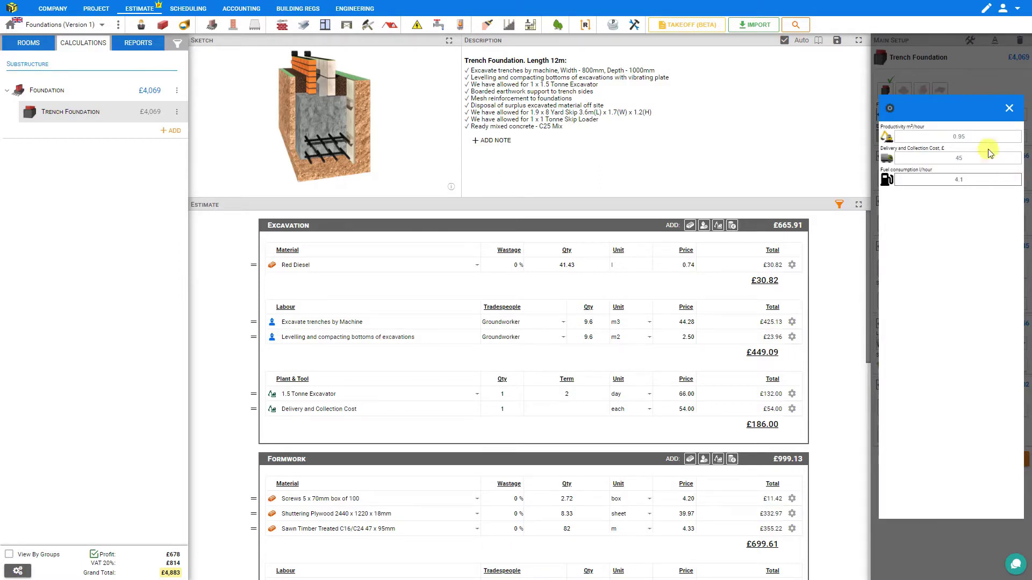
drag(908, 137, 970, 137)
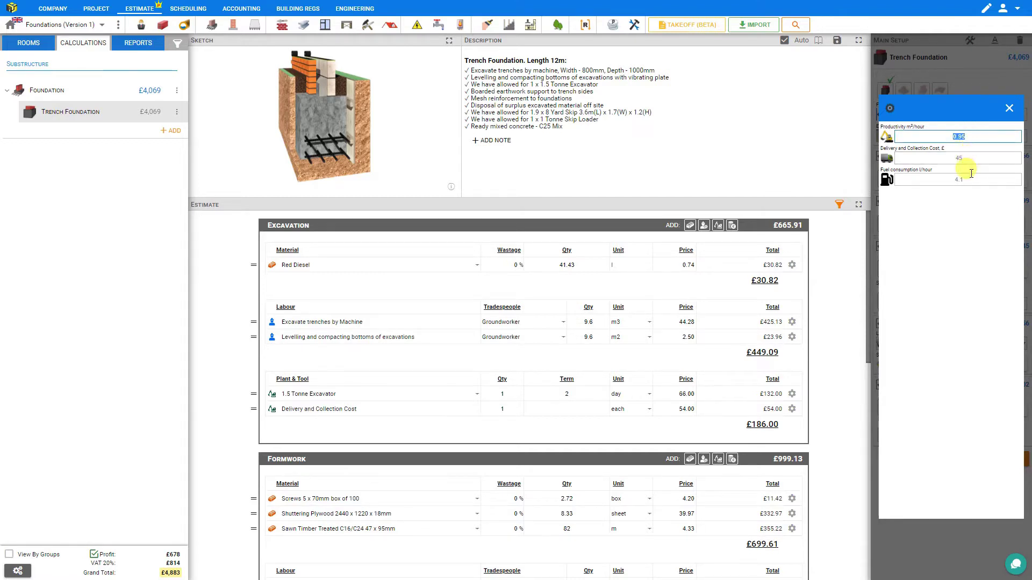
click(962, 203)
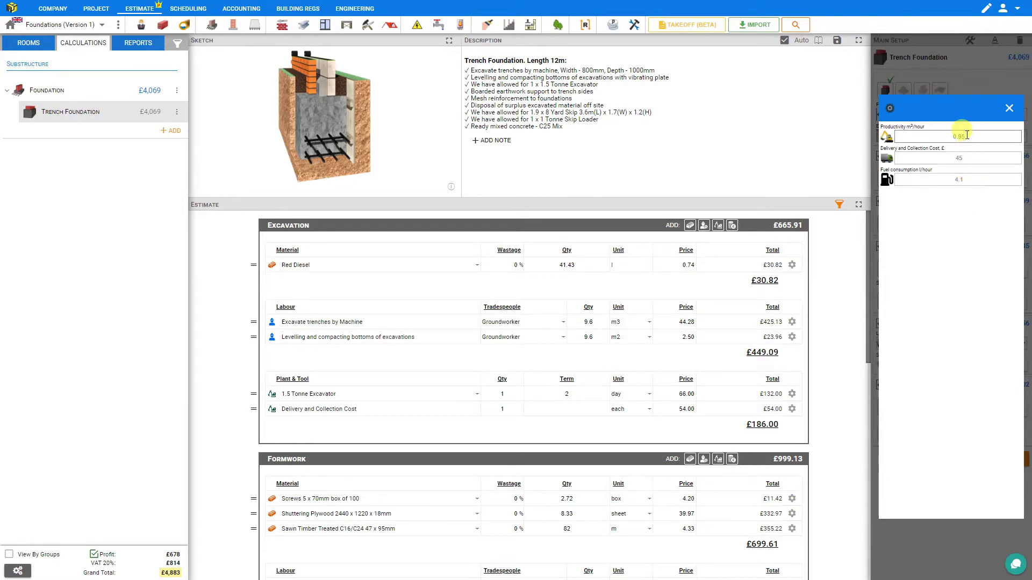
click(962, 181)
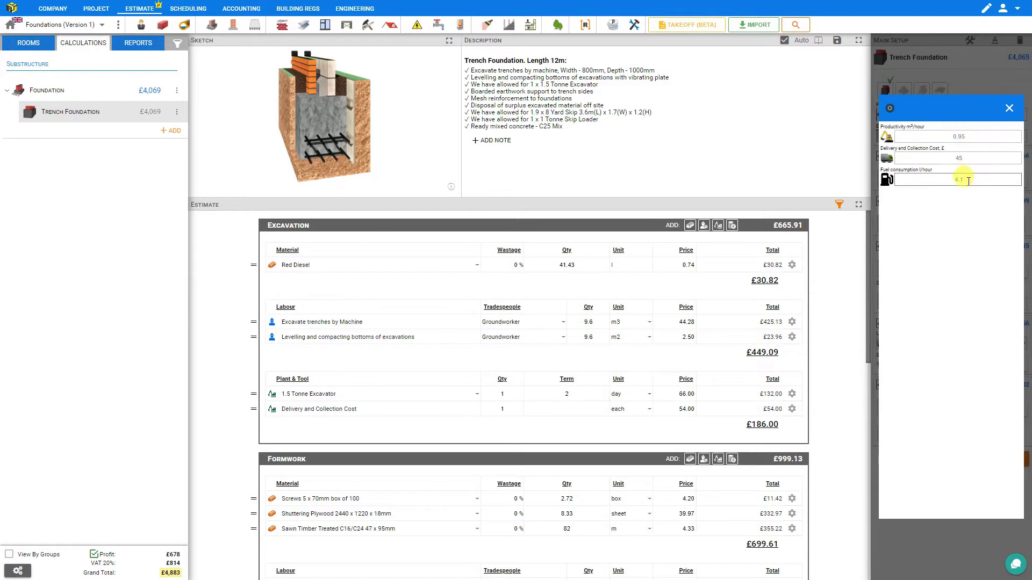
click(1009, 108)
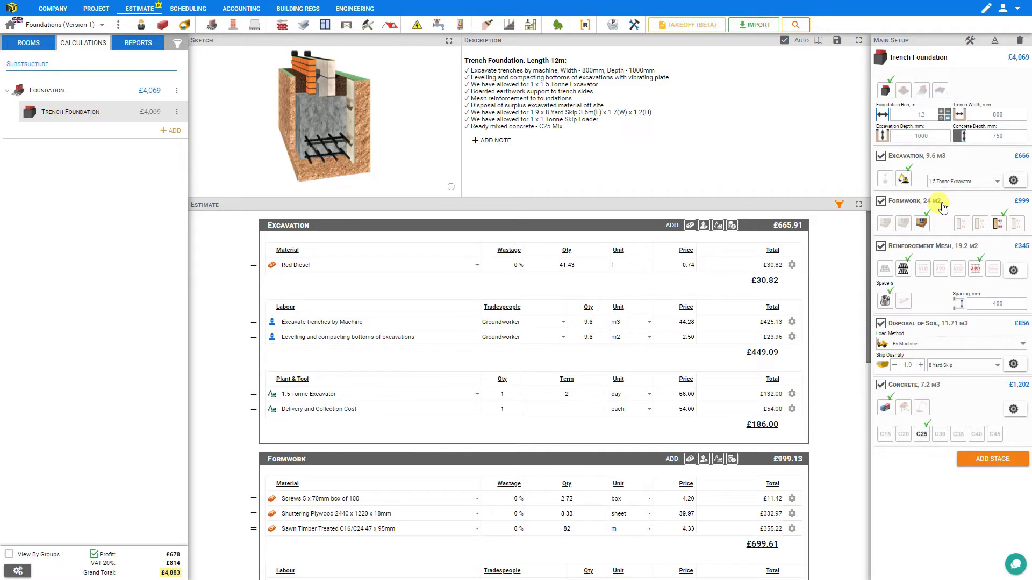
Compare 9 mm and 12 mm formwork plywood, keeping 18 mm
click(884, 224)
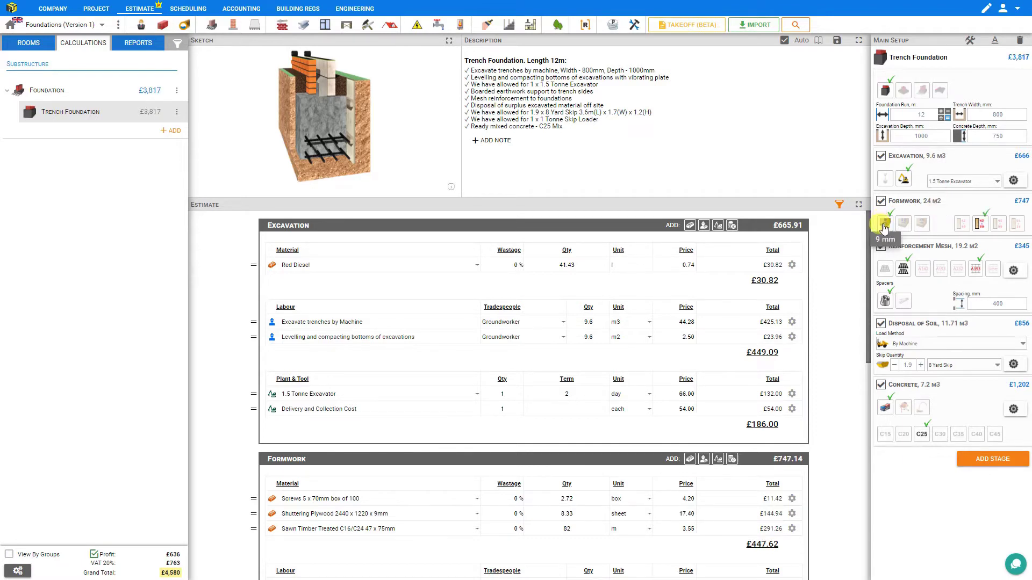
click(903, 224)
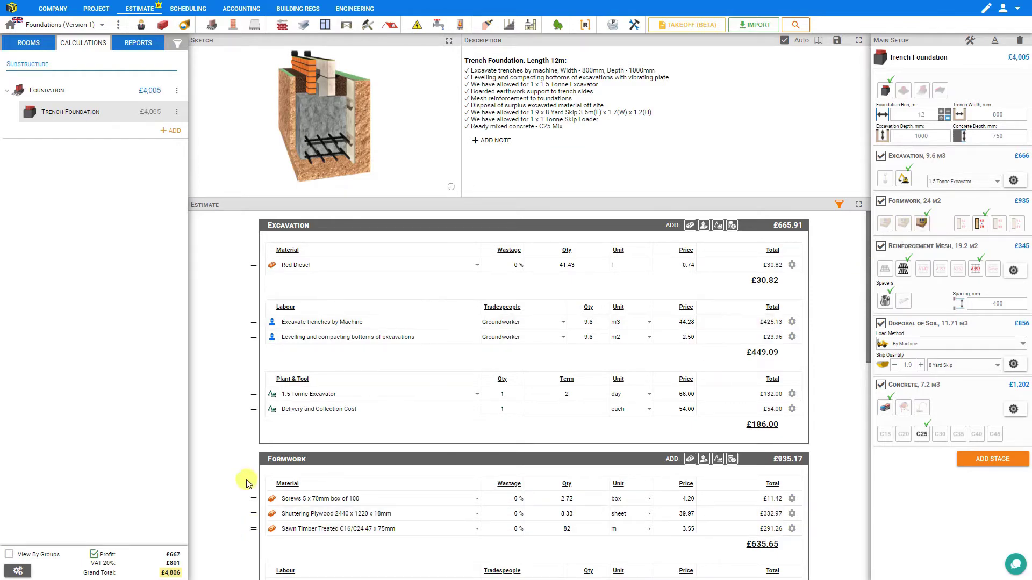
scroll(313, 402, down, 4)
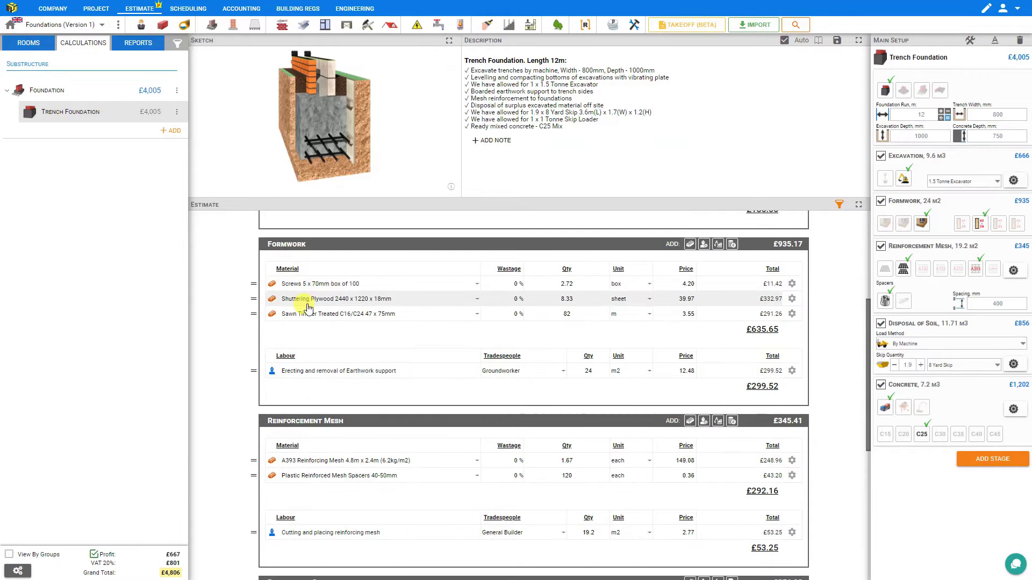
click(885, 225)
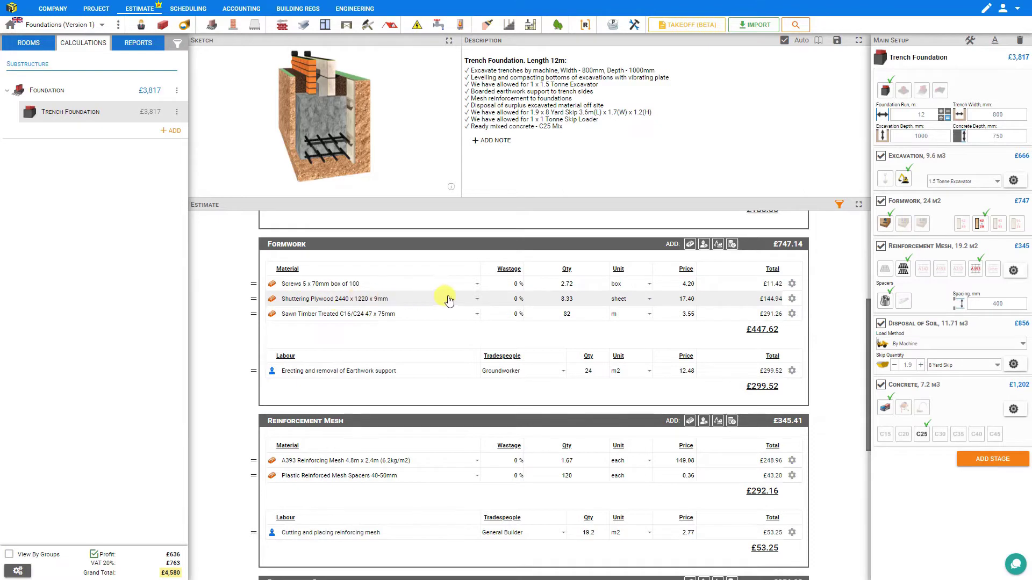
click(922, 225)
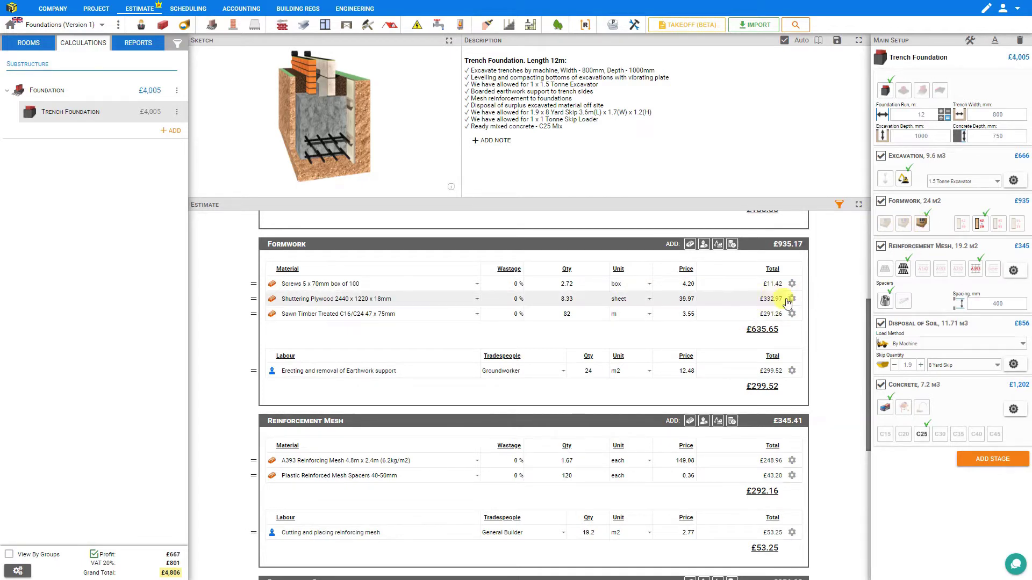
Change the formwork timber from 47 x 50 to 47 x 75
click(962, 224)
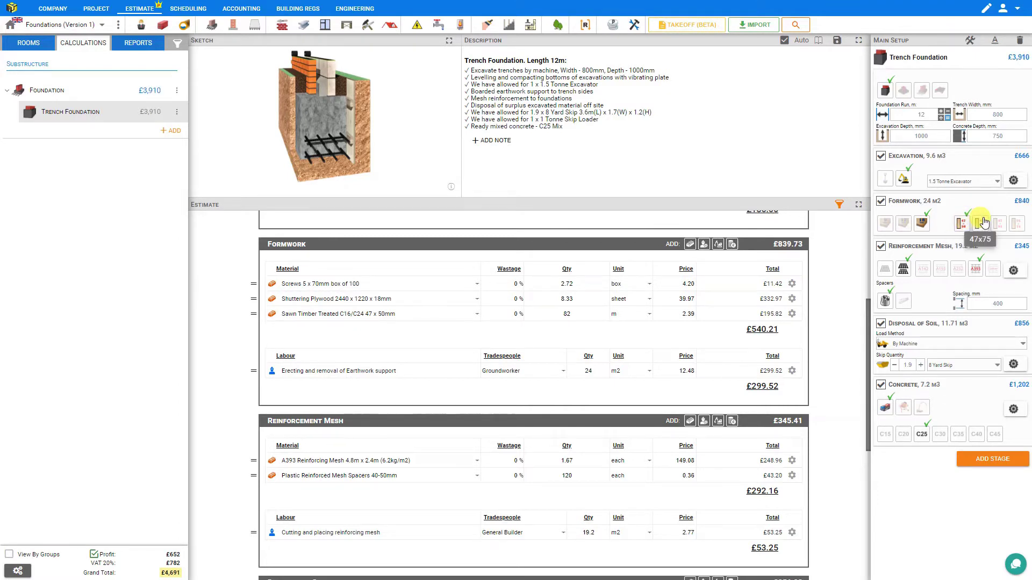
click(982, 223)
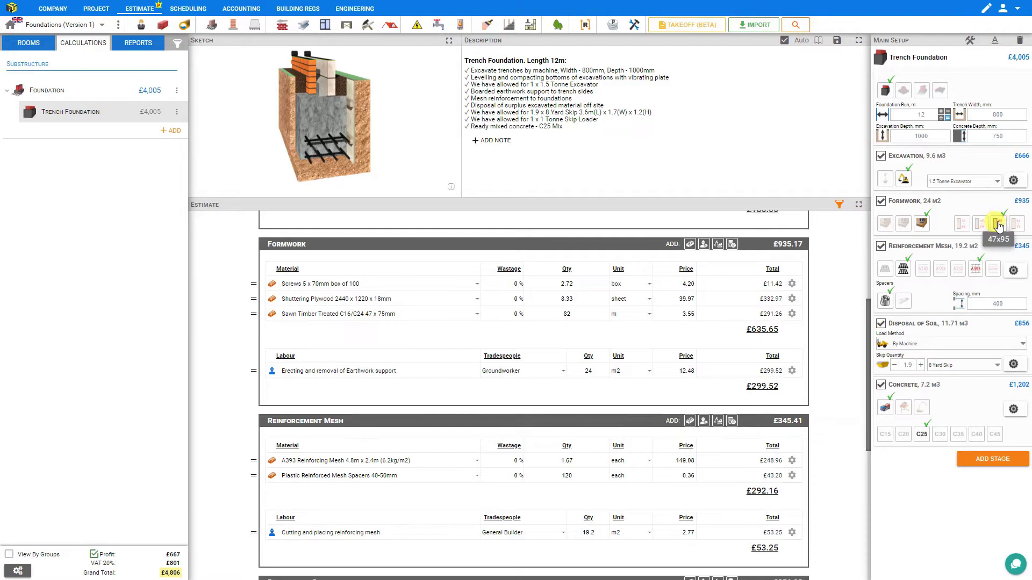
click(1017, 225)
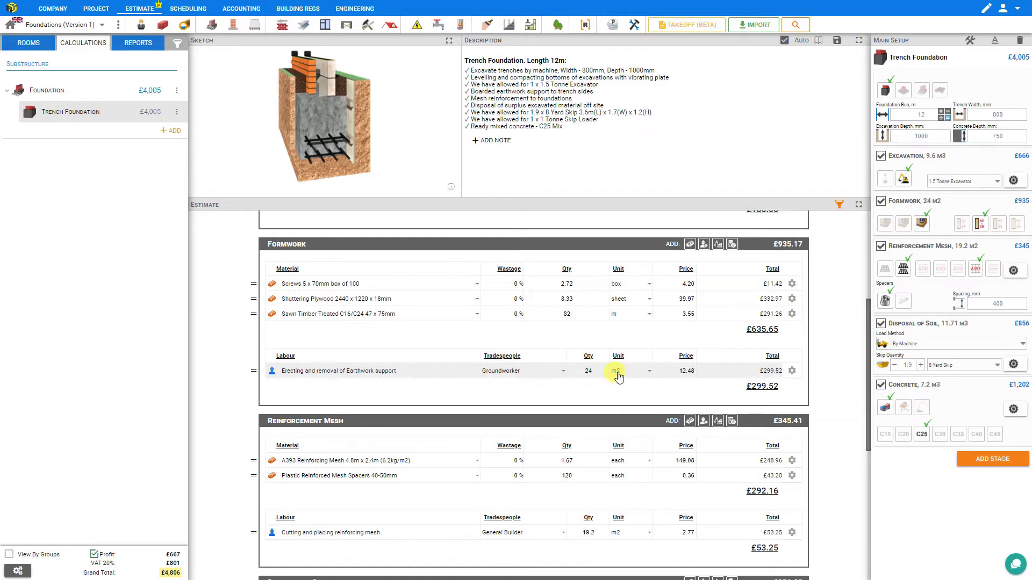
Set the earthwork support labour unit to hour
click(648, 373)
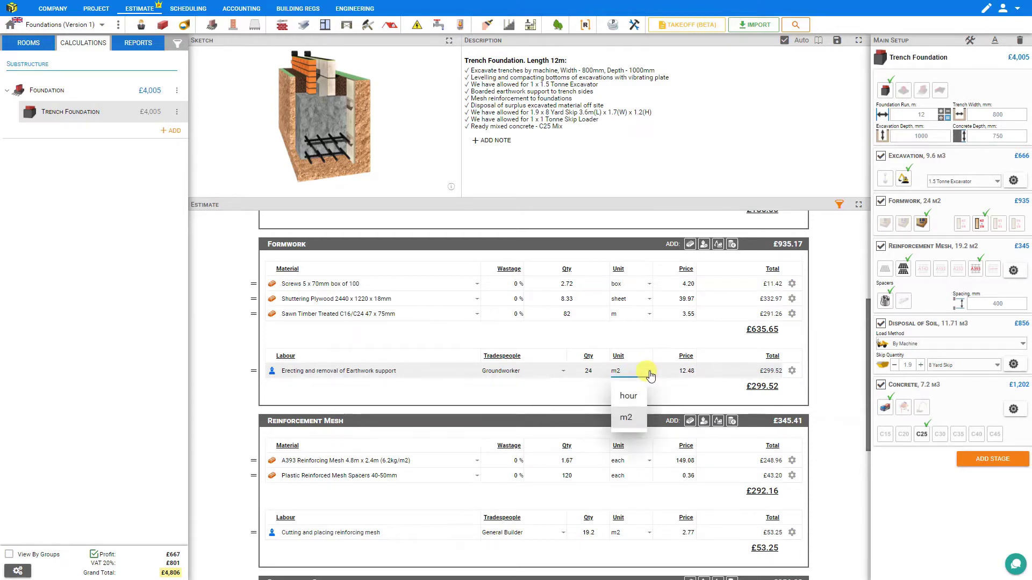
click(637, 399)
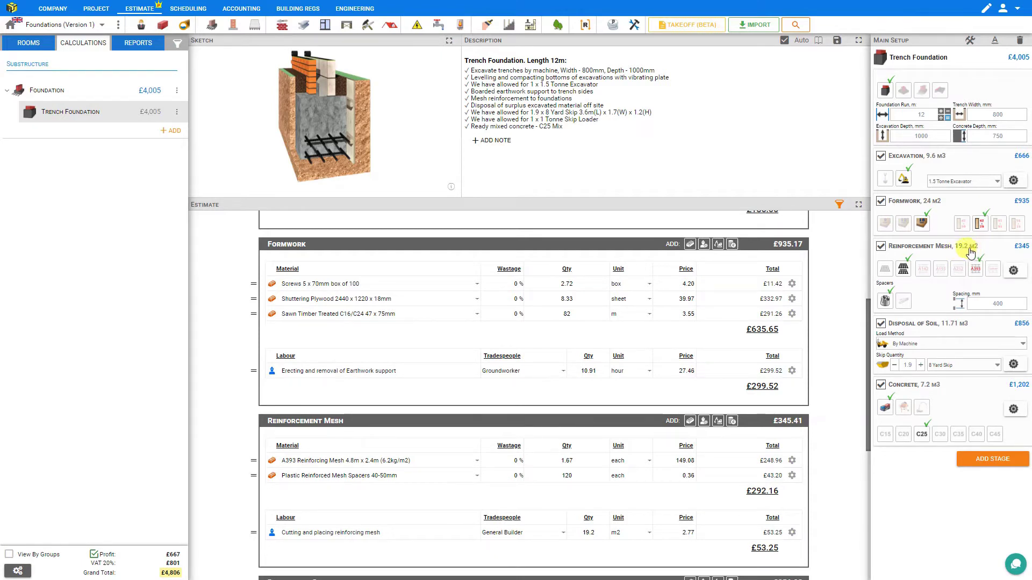
Compare one and two layers of reinforcement mesh in the enlarged sketch, keeping two layers
click(885, 273)
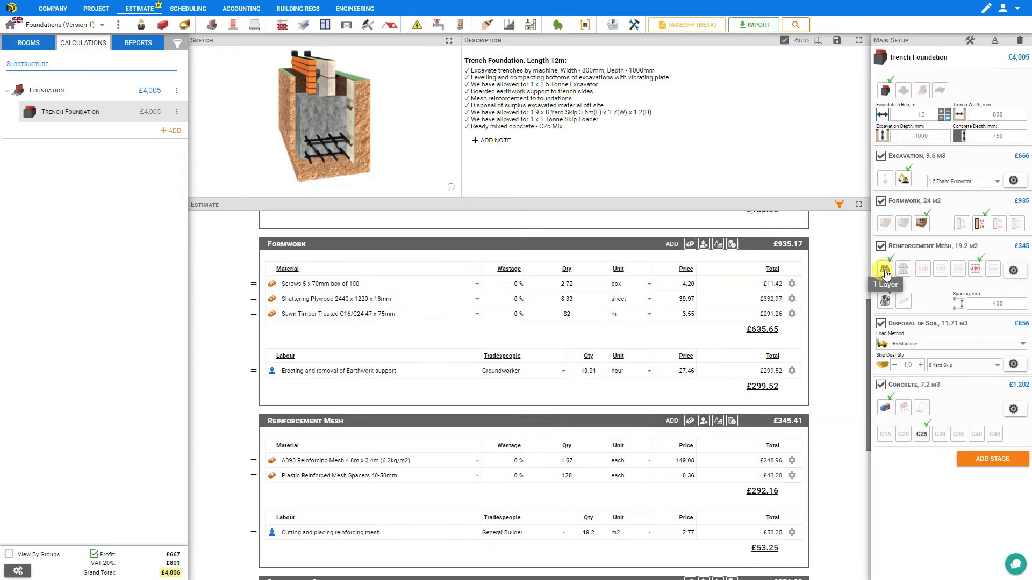
click(903, 270)
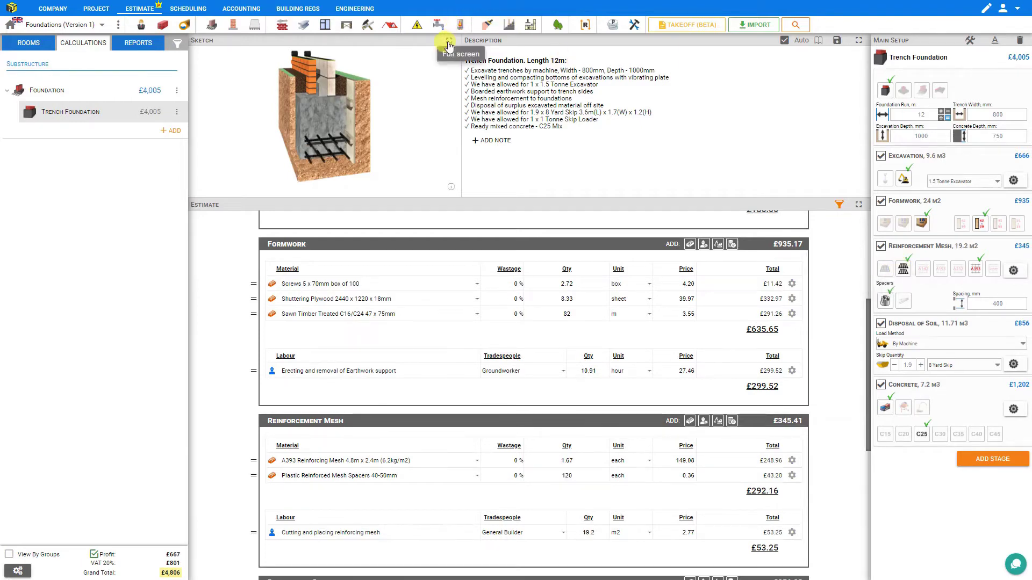
click(449, 46)
click(885, 272)
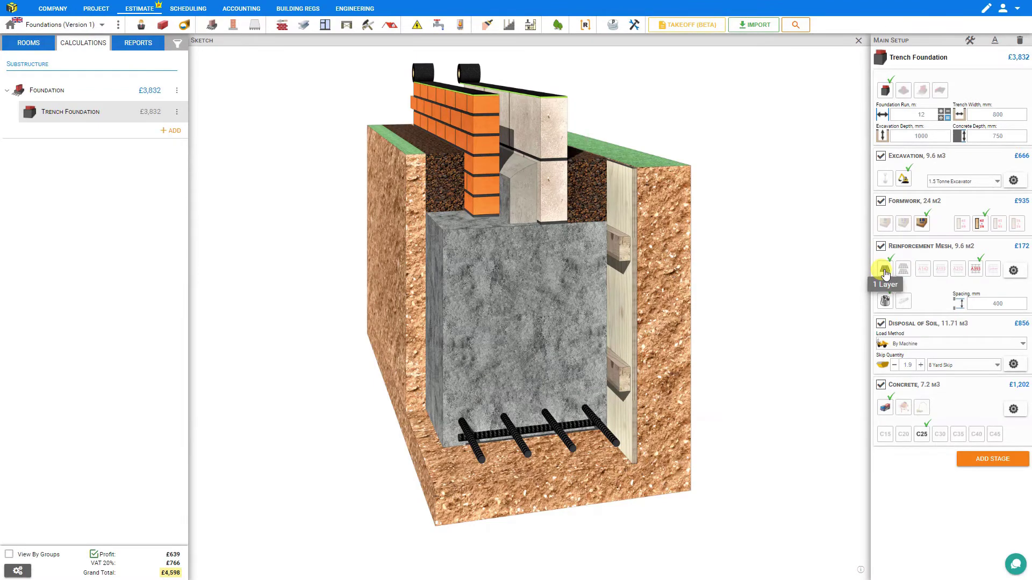
click(905, 269)
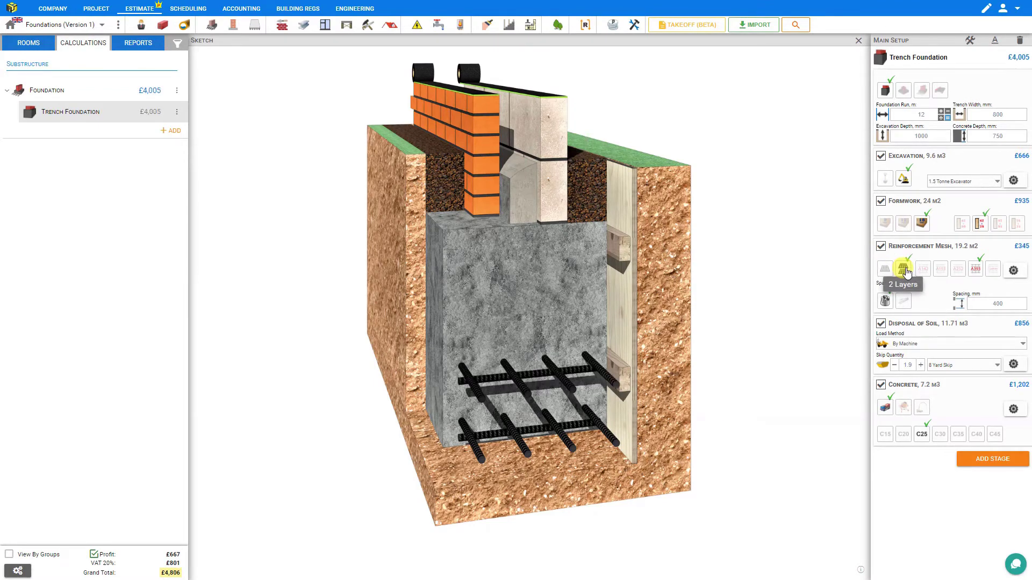
click(934, 269)
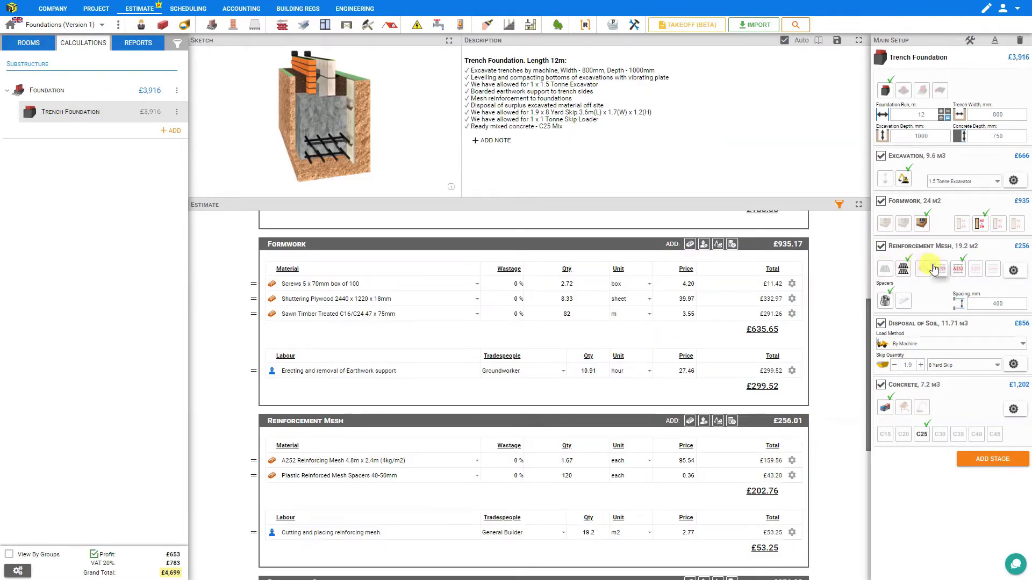
Switch the reinforcement to custom mesh and open the Reinforcing Mesh type list
click(995, 270)
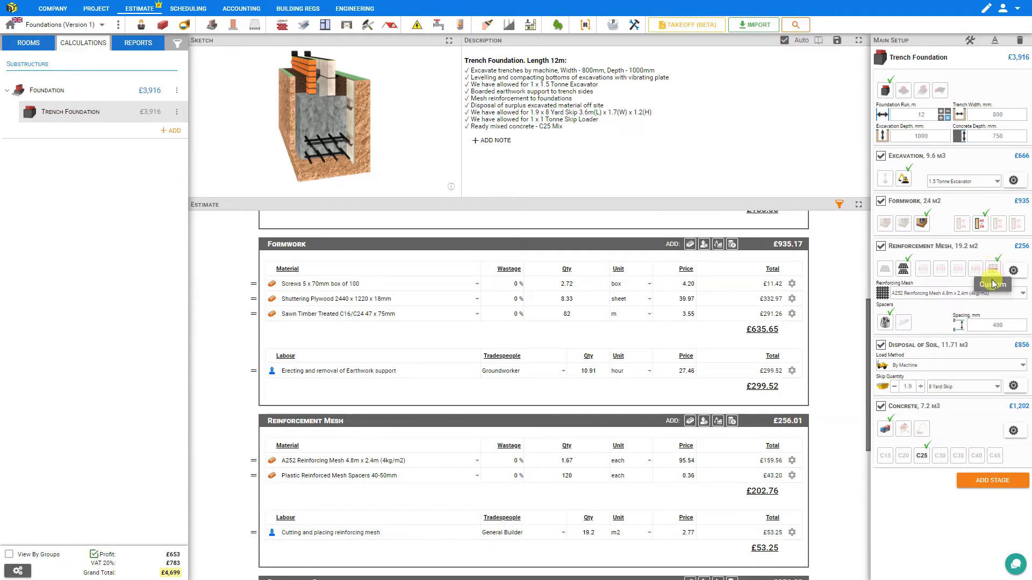
click(1022, 293)
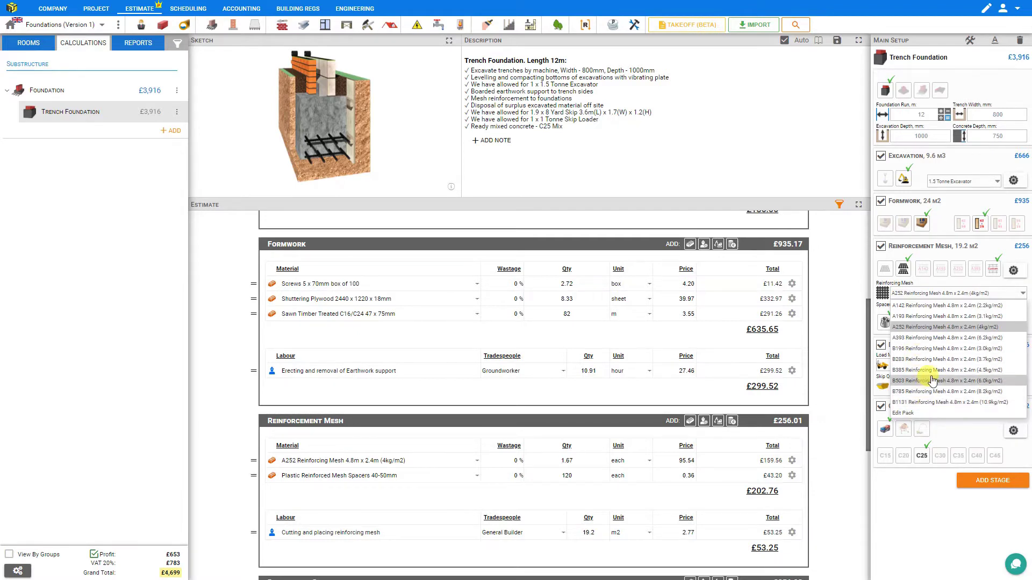
Close the Reinforcing Mesh pack without adding a material and choose A393 mesh
click(914, 414)
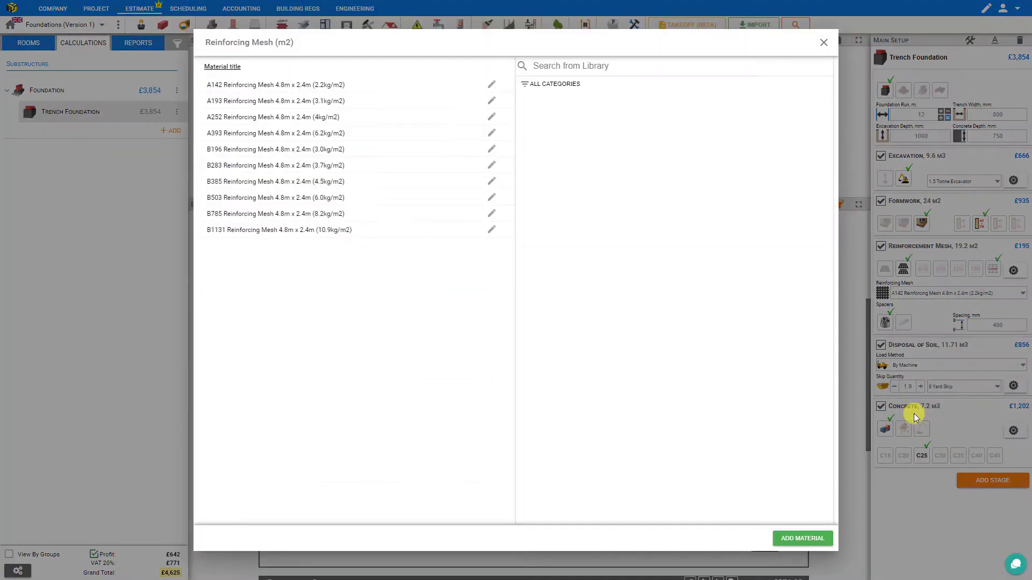
click(812, 540)
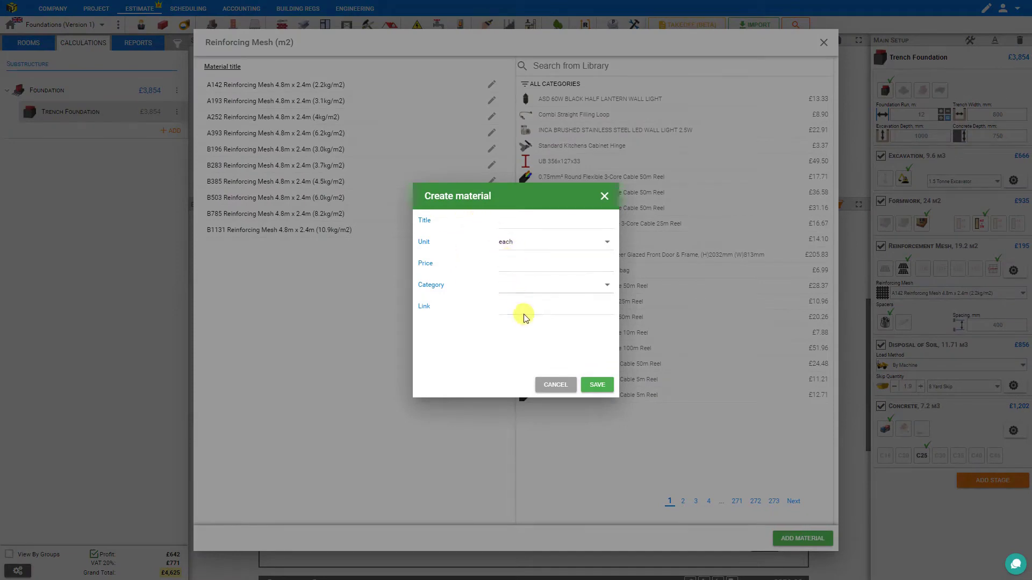
click(556, 386)
click(823, 42)
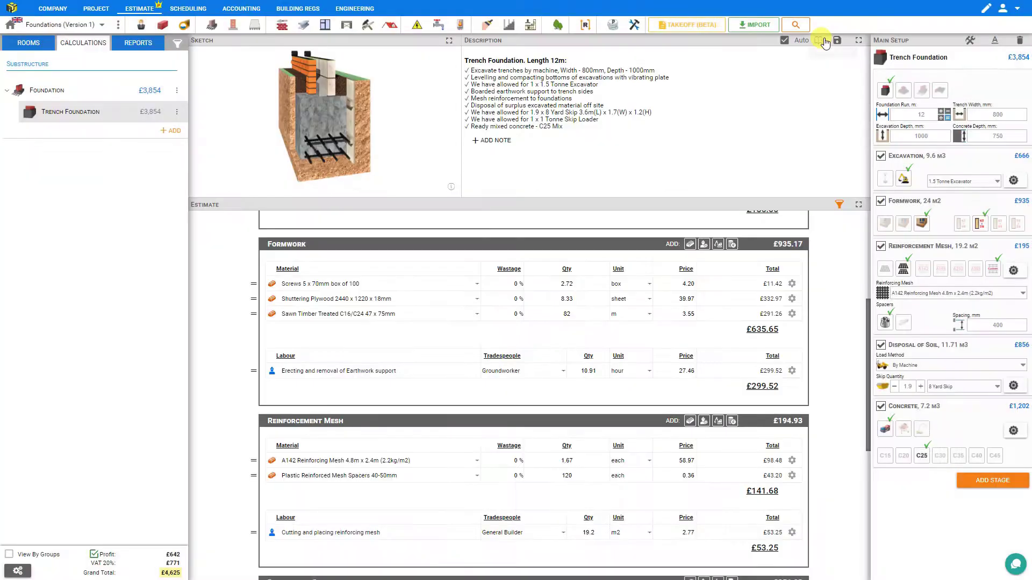
click(976, 270)
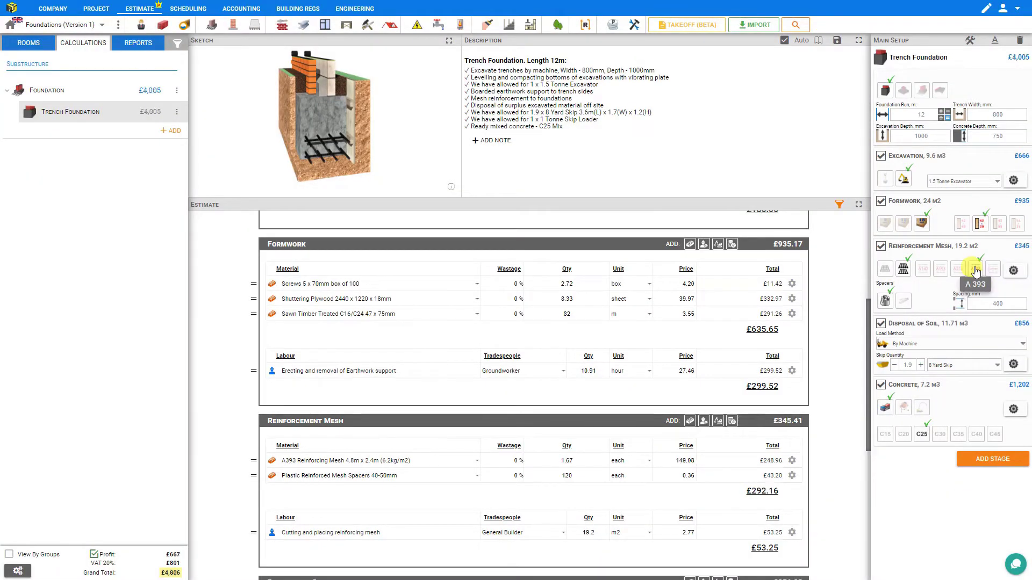
click(905, 302)
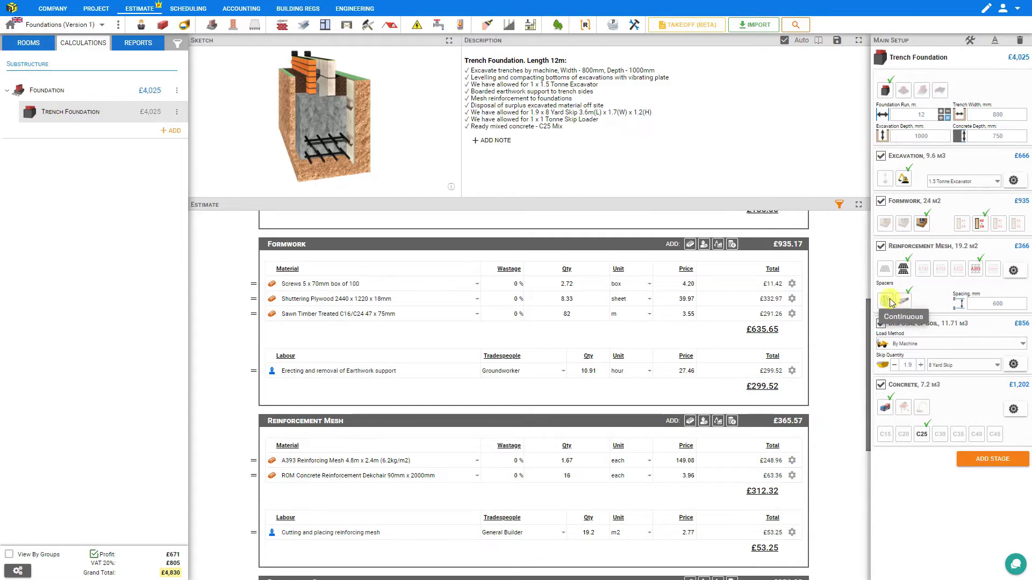
click(884, 303)
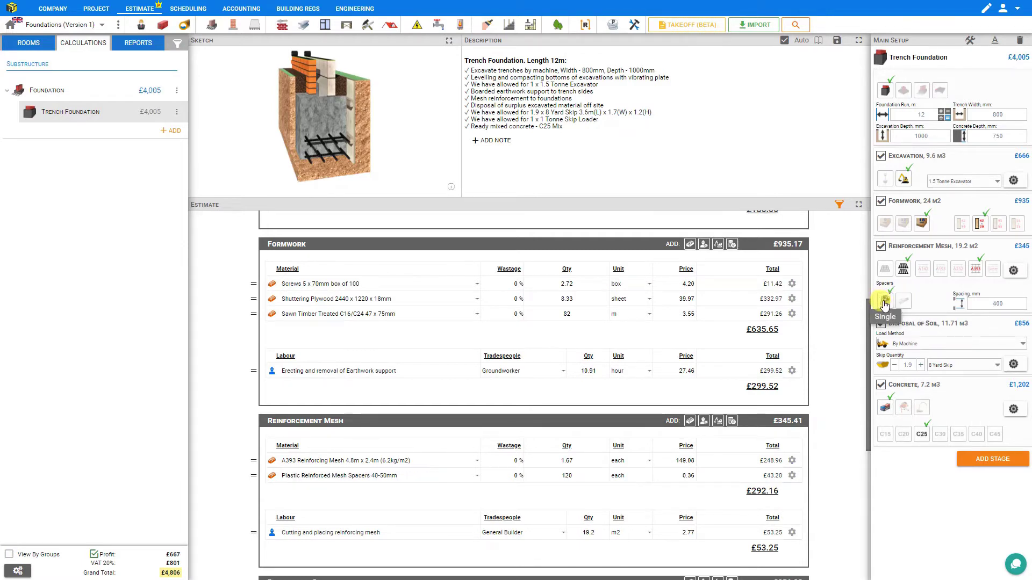
click(997, 303)
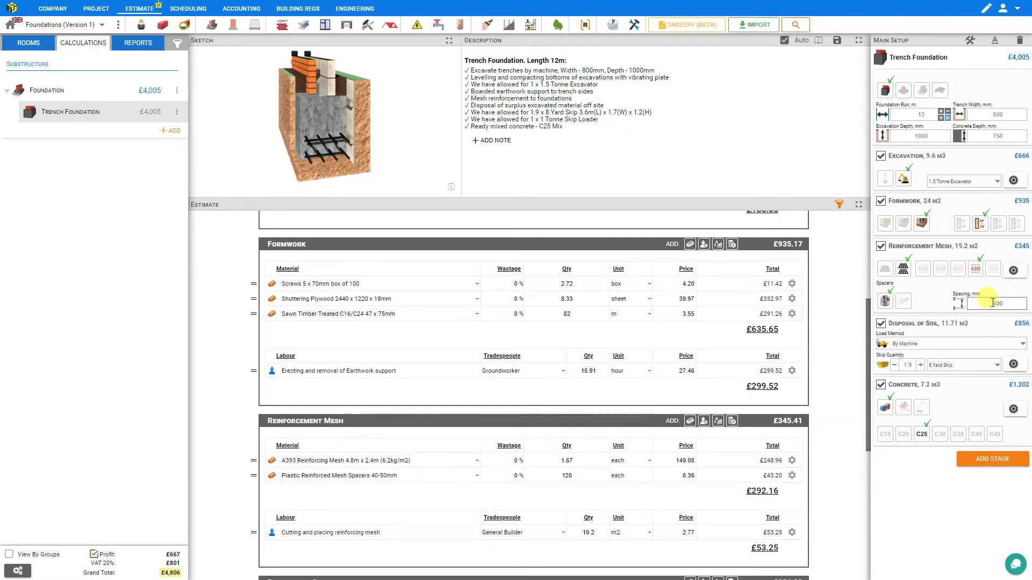
click(1014, 270)
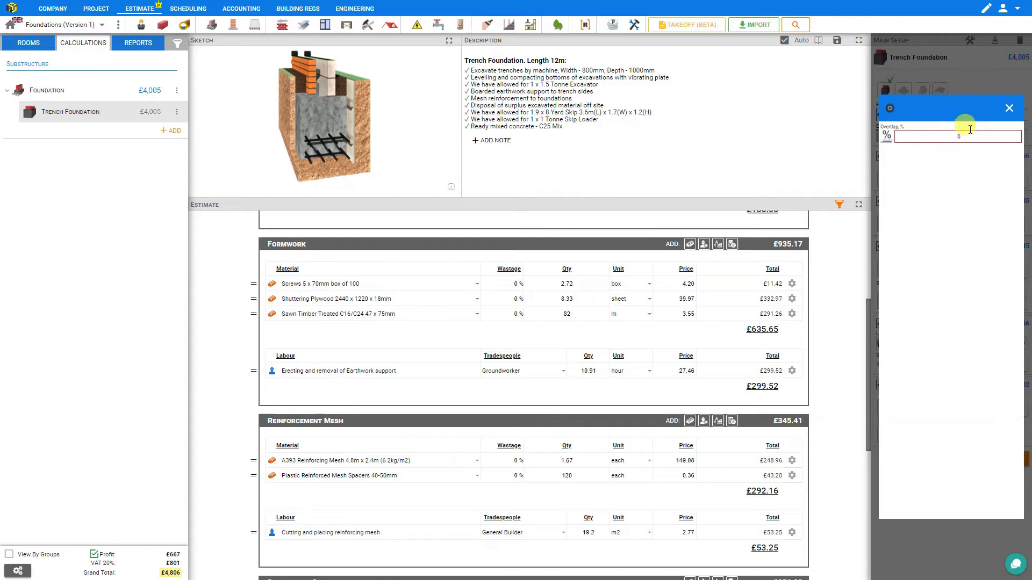
click(1009, 108)
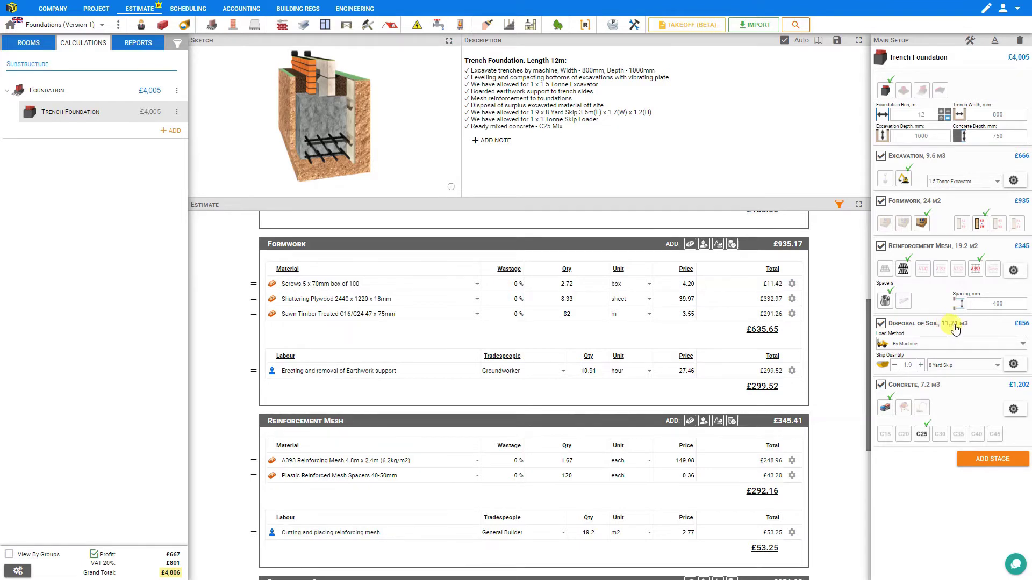
Check the soil expansion rate, try By Hand loading, then keep soil disposal loaded By Machine
click(1014, 365)
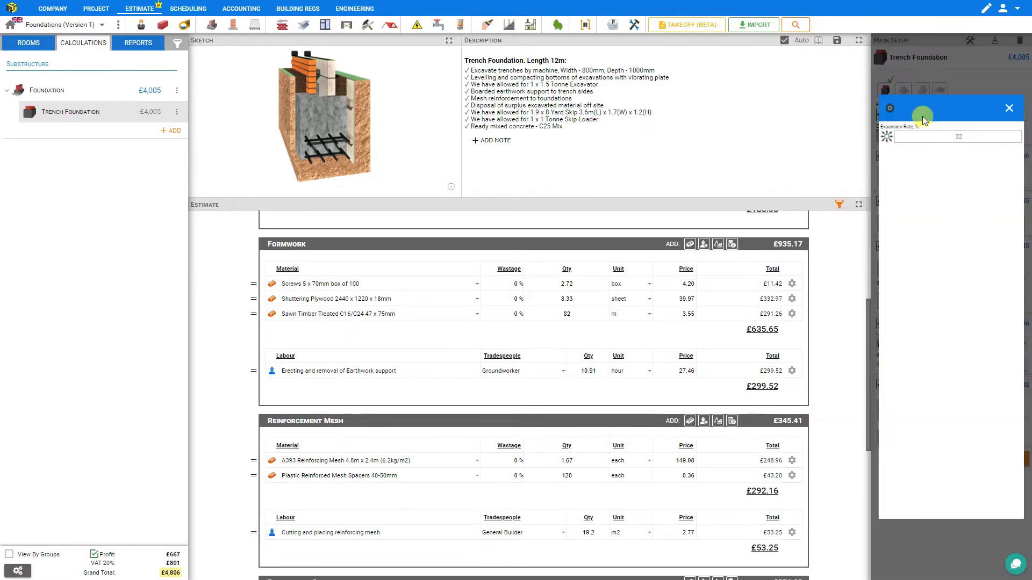
click(965, 140)
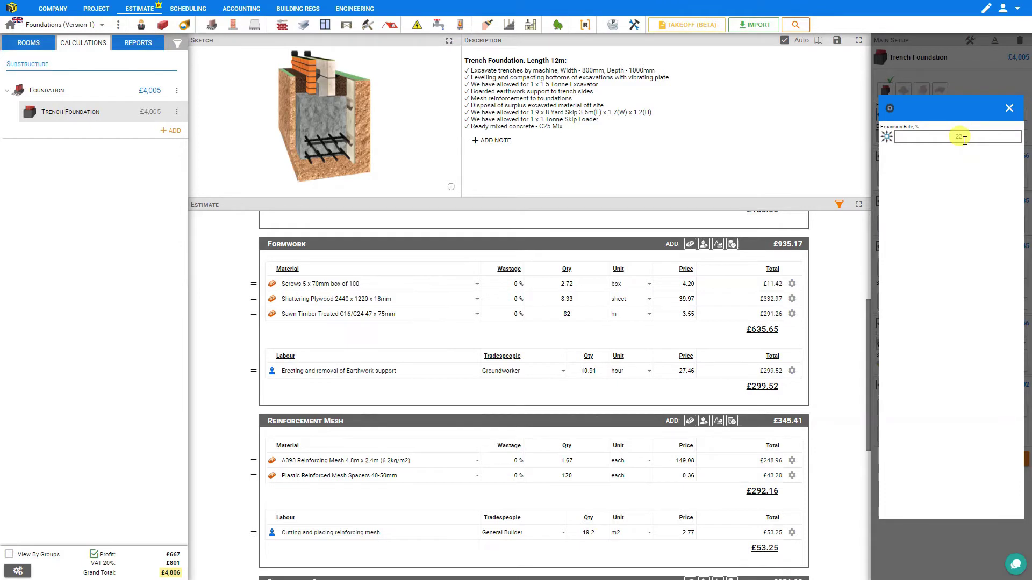
click(1008, 108)
click(941, 344)
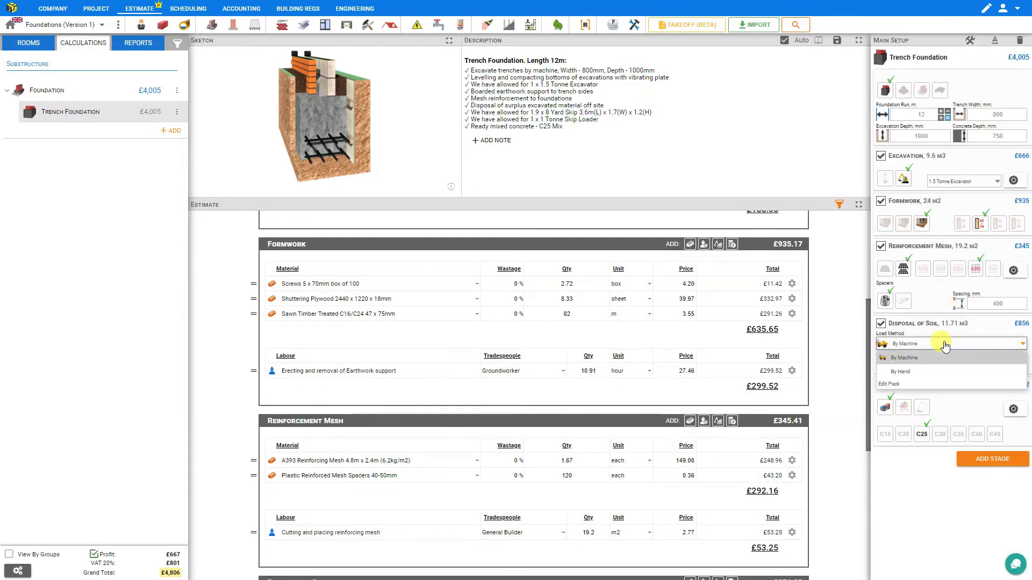
click(903, 357)
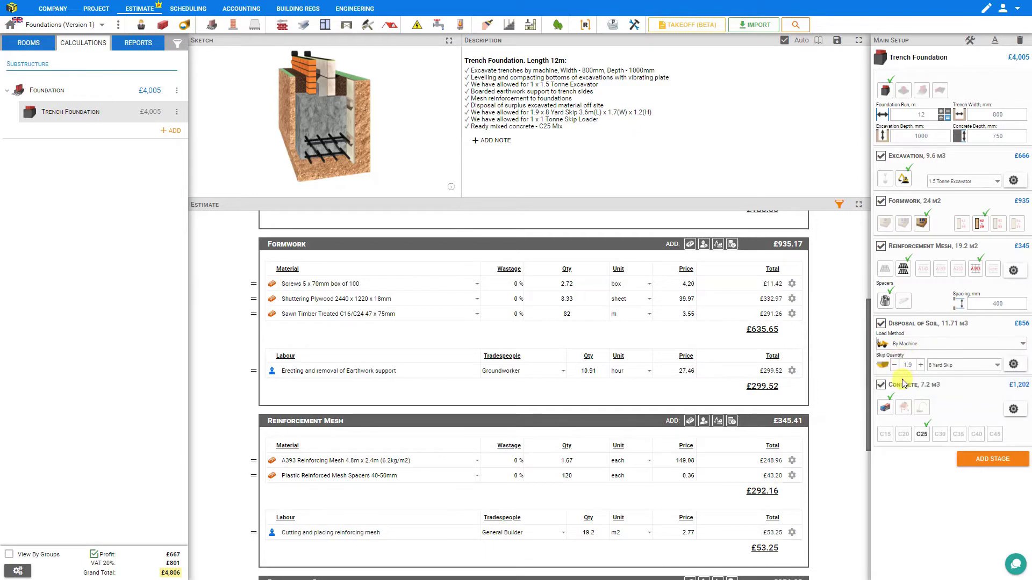
click(908, 348)
click(903, 368)
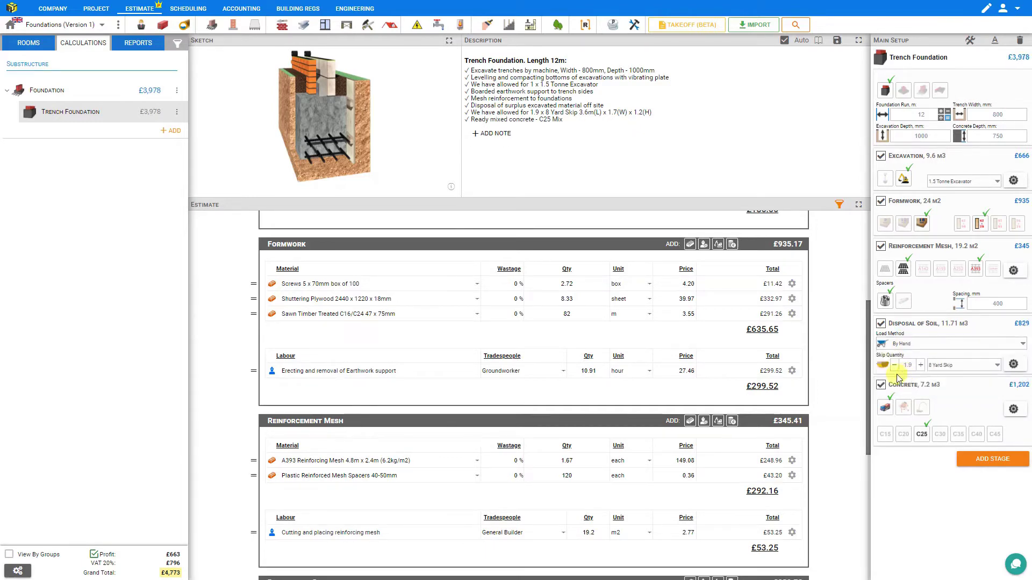
scroll(434, 330, down, 5)
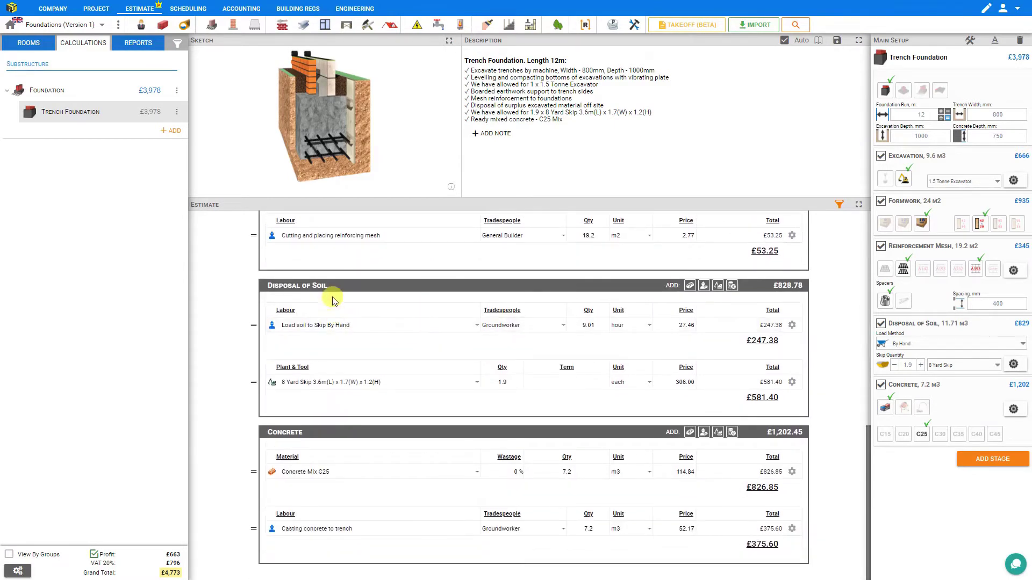
click(912, 350)
click(902, 359)
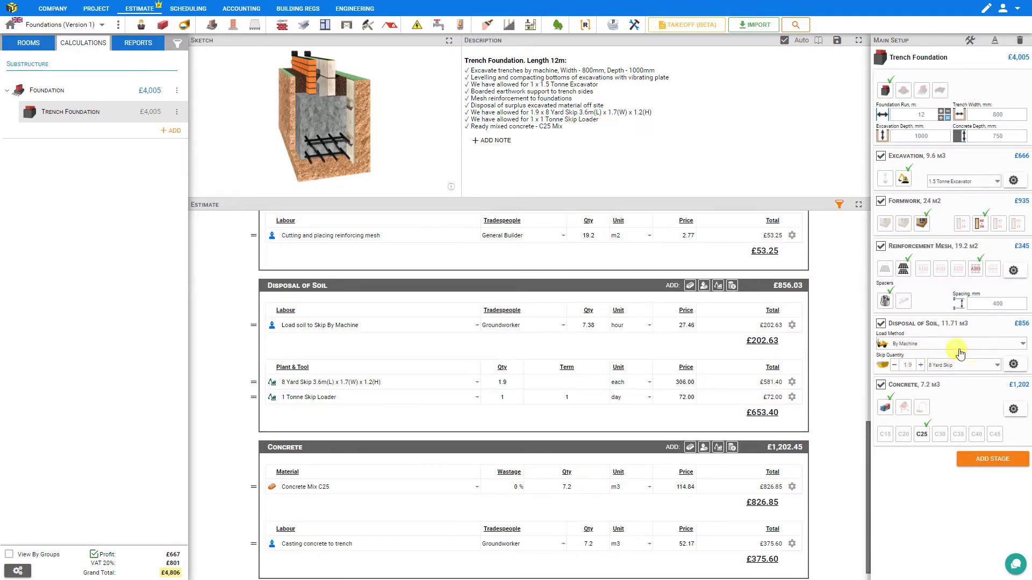
Raise the skip quantity from 1.9 to 2, keeping the 8 Yard Skip size
click(921, 365)
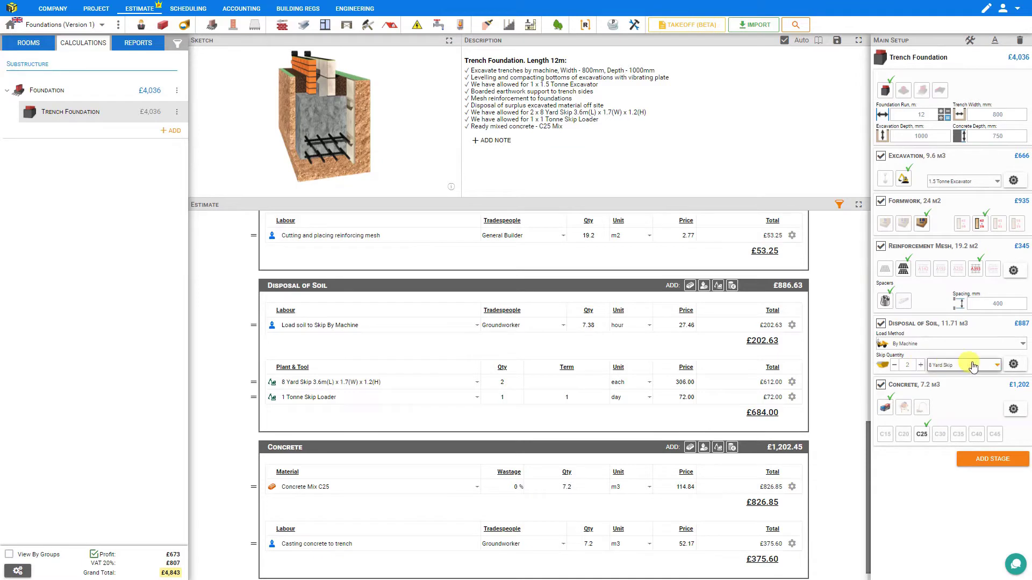
click(997, 366)
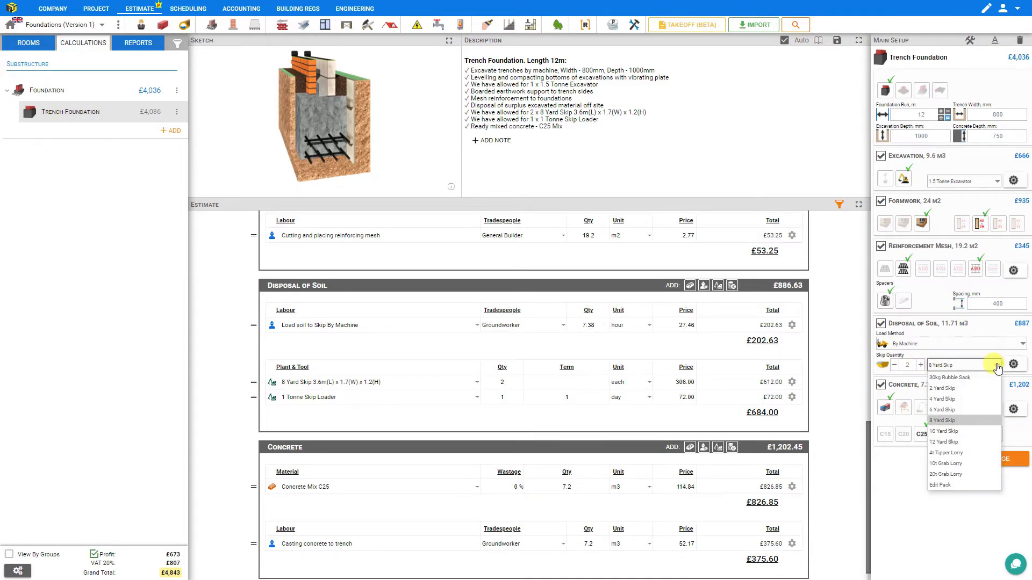
click(992, 368)
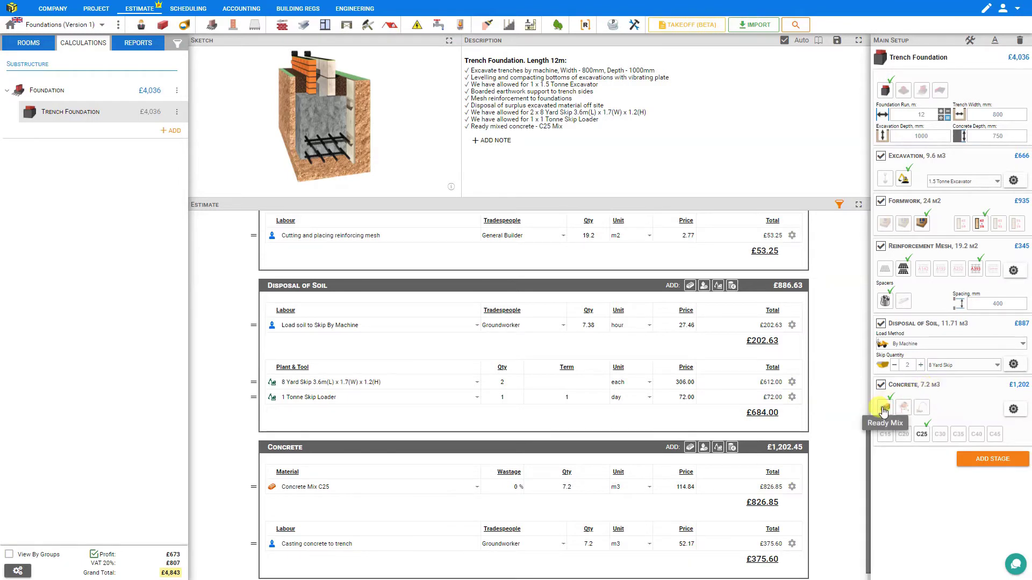
click(904, 408)
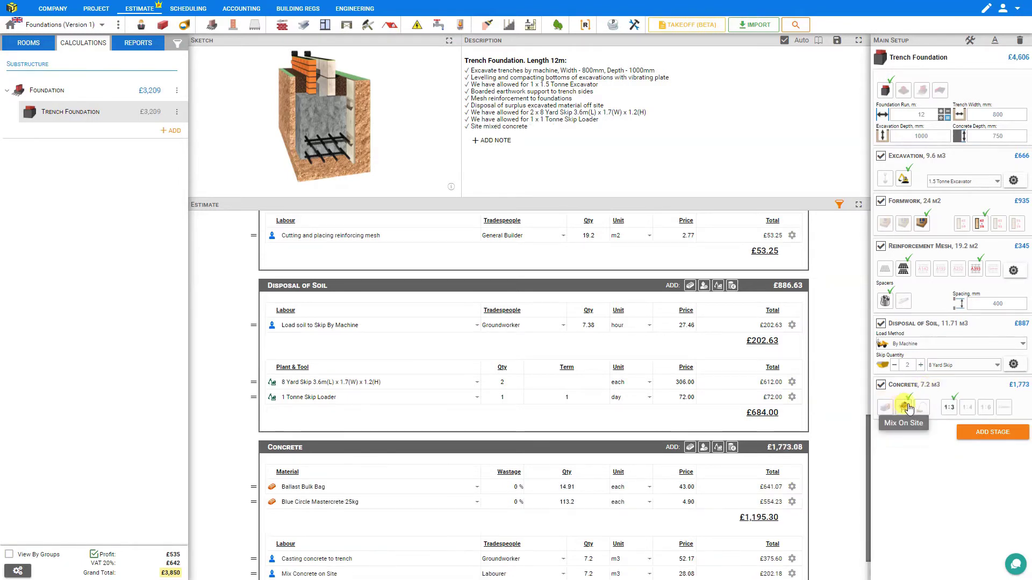
click(925, 410)
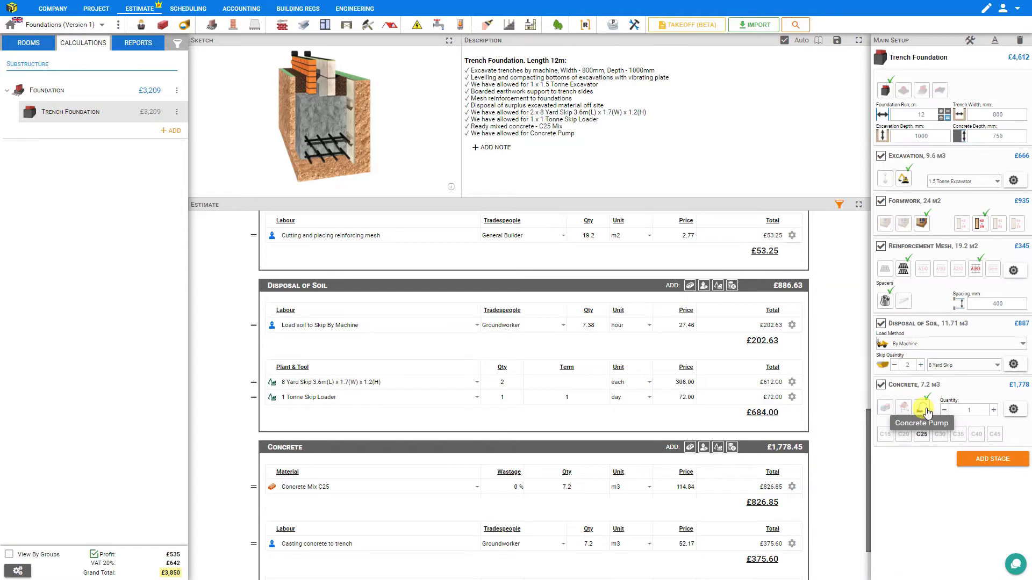
click(885, 410)
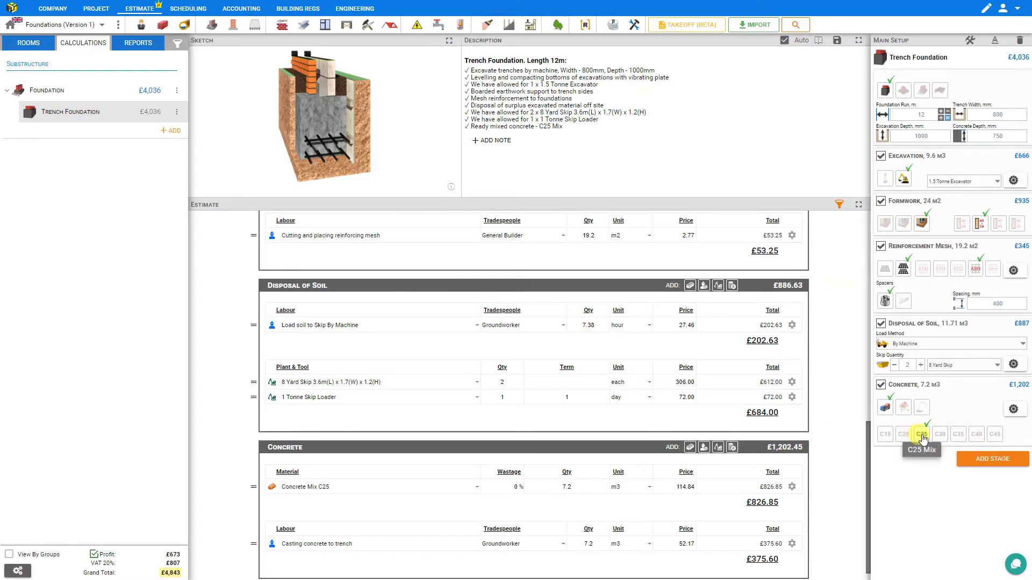
click(1014, 409)
double_click(959, 137)
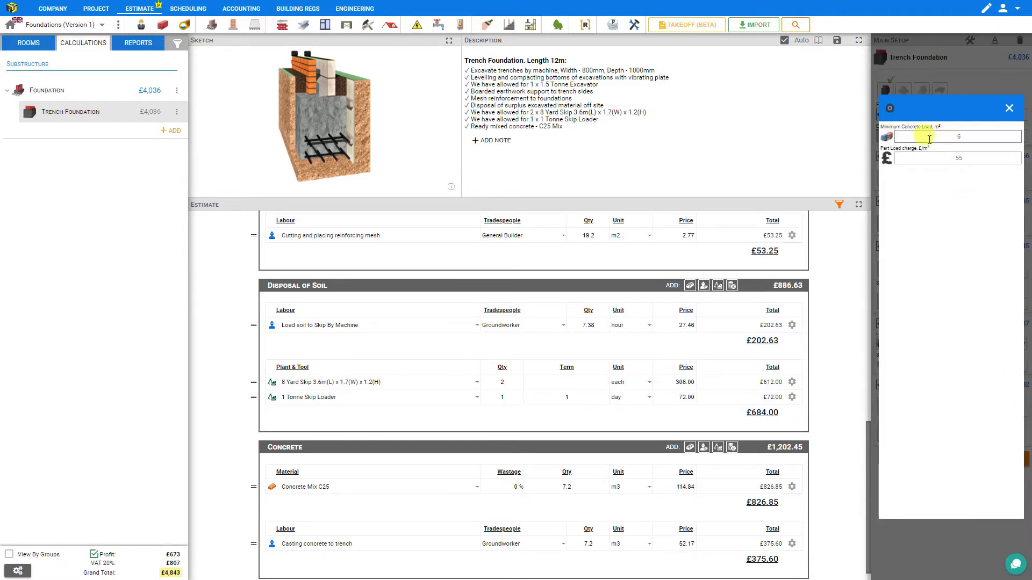
key(BackSpace)
text(6)
click(962, 157)
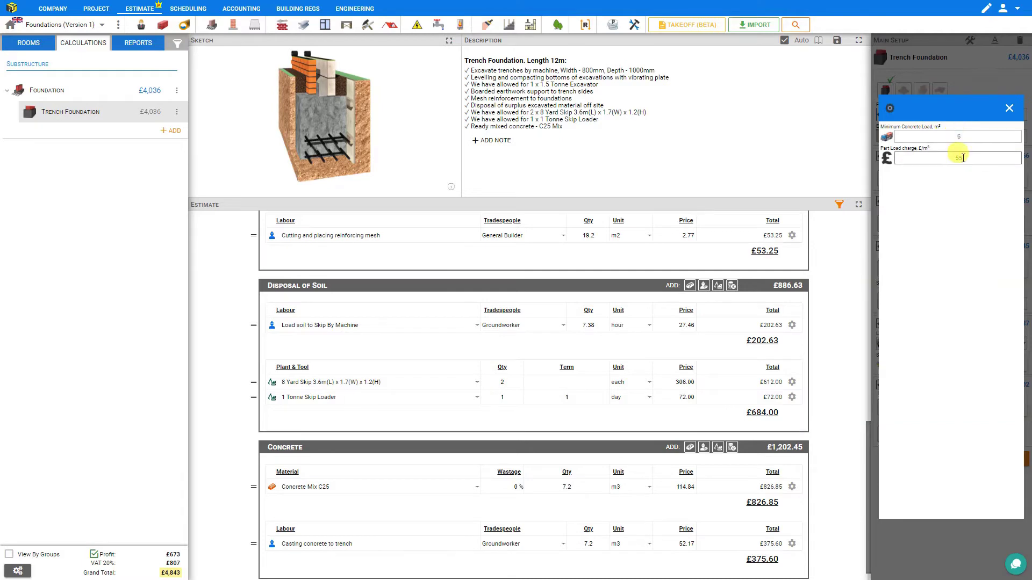
click(1008, 109)
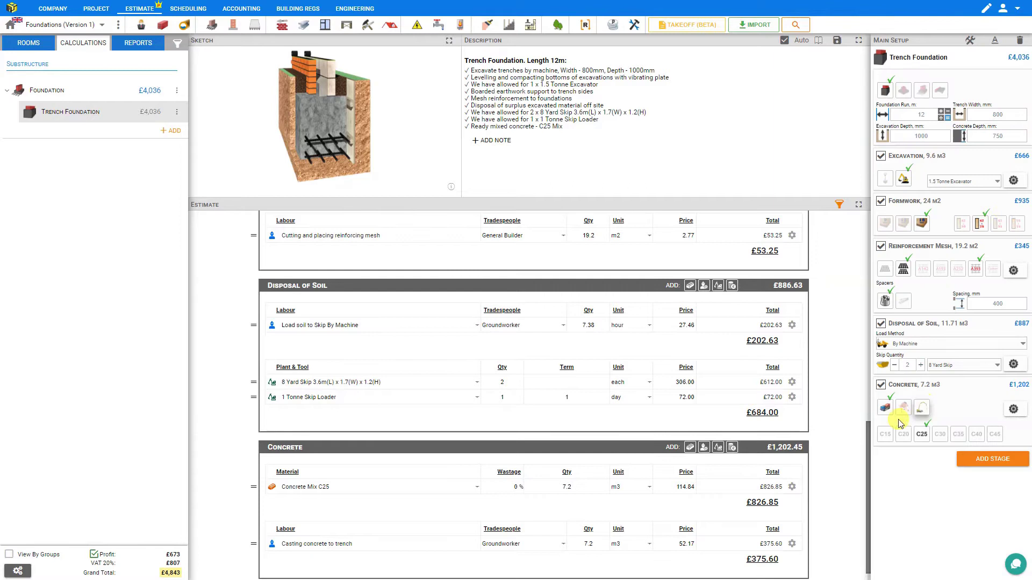
After trying on-site mix ratios 1:4, 1:6 and Custom, use ready-mix C25 with a Concrete Pump
click(905, 410)
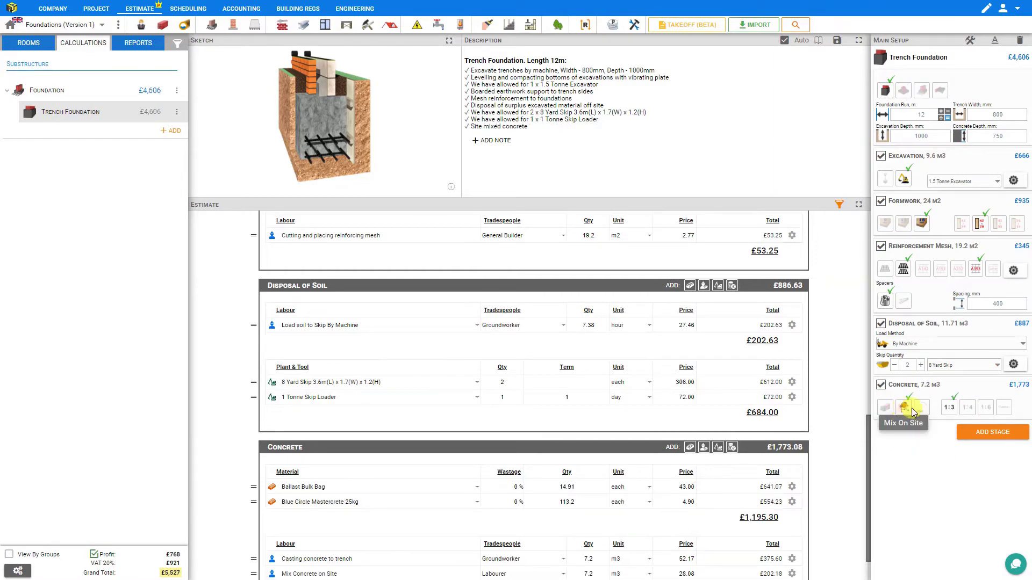
click(969, 411)
click(985, 408)
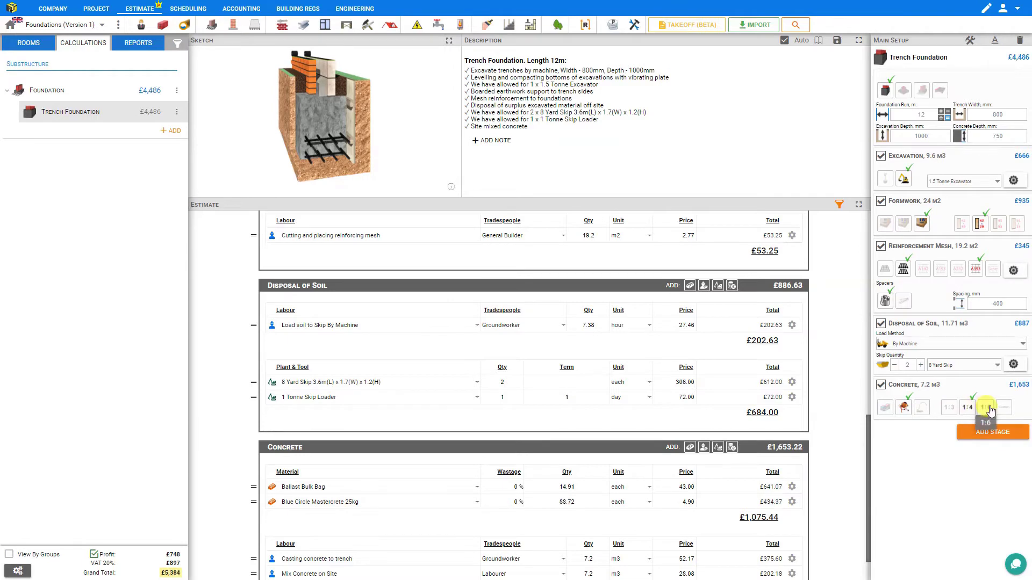
click(1003, 409)
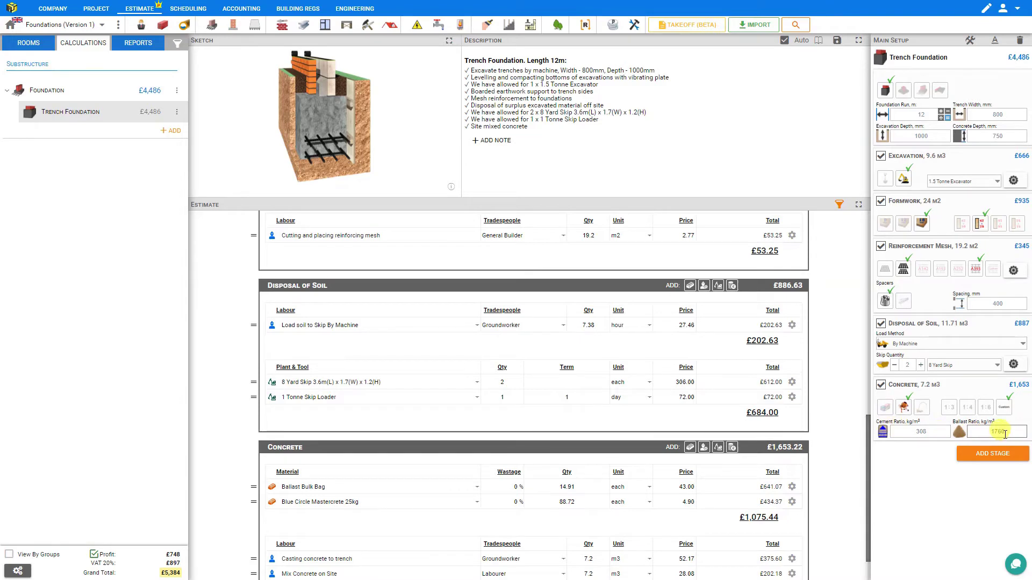
click(922, 410)
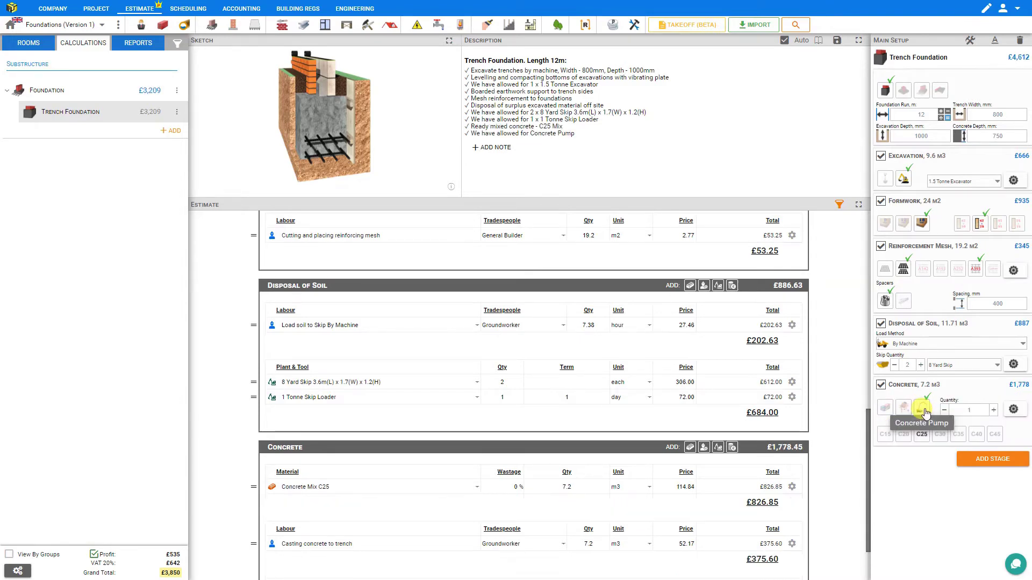
click(1013, 409)
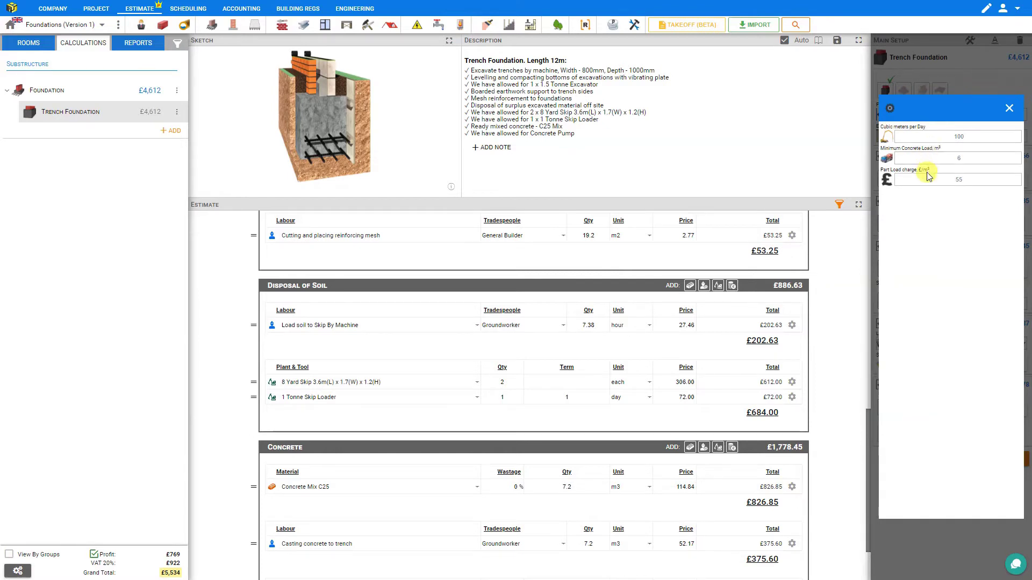
click(1009, 108)
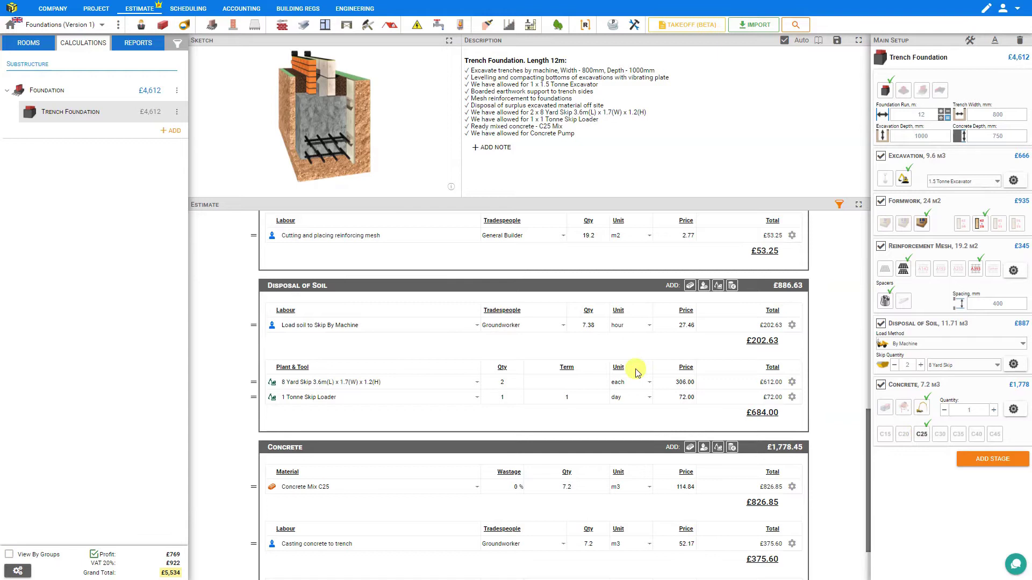
scroll(612, 371, down, 2)
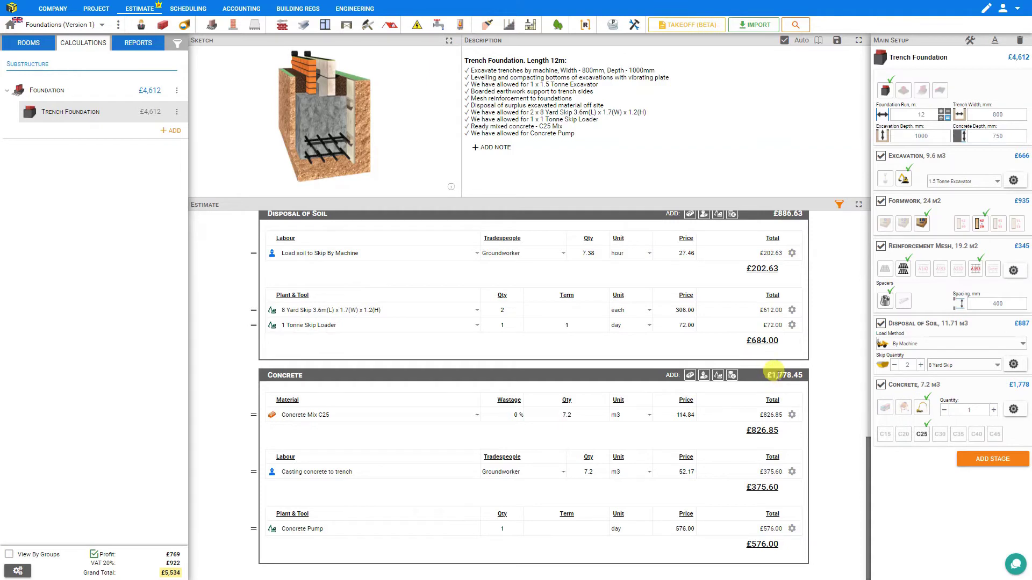
click(904, 413)
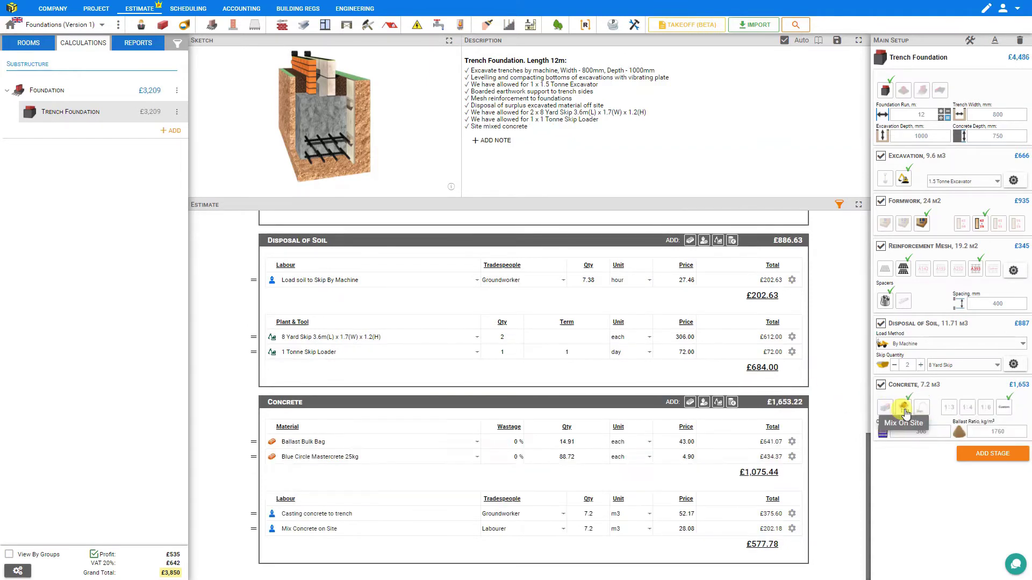
click(884, 411)
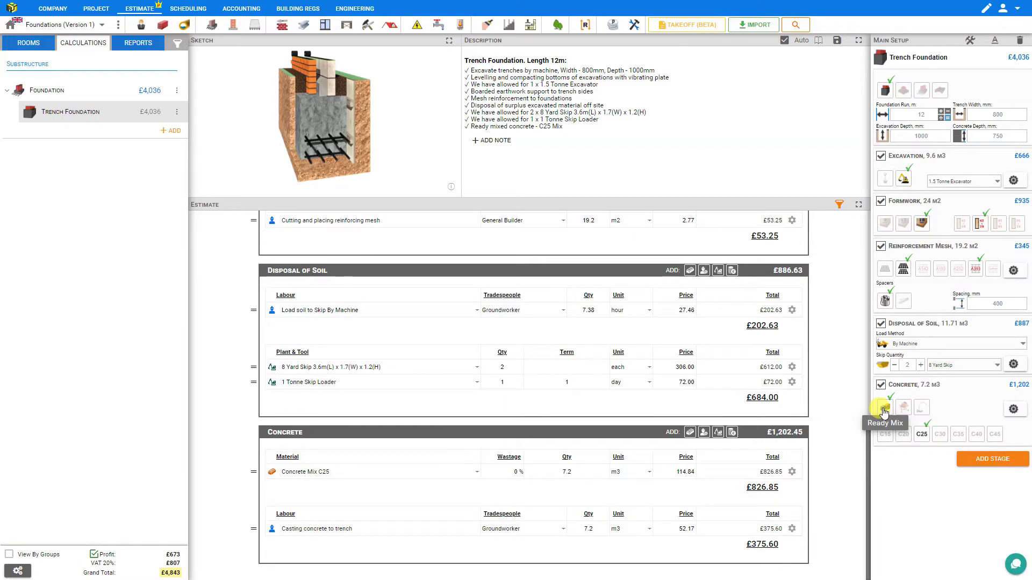
click(920, 410)
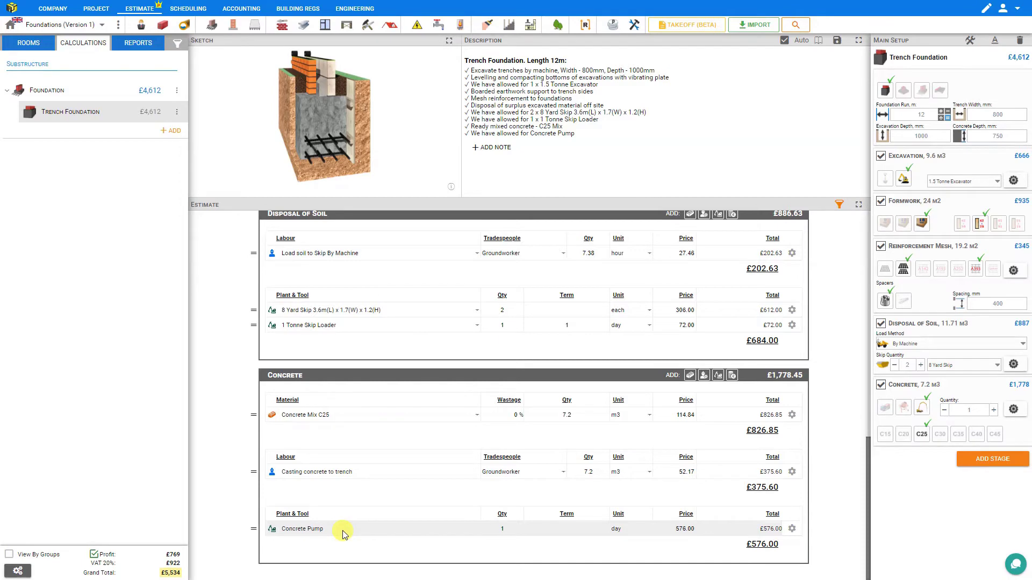
scroll(343, 534, up, 5)
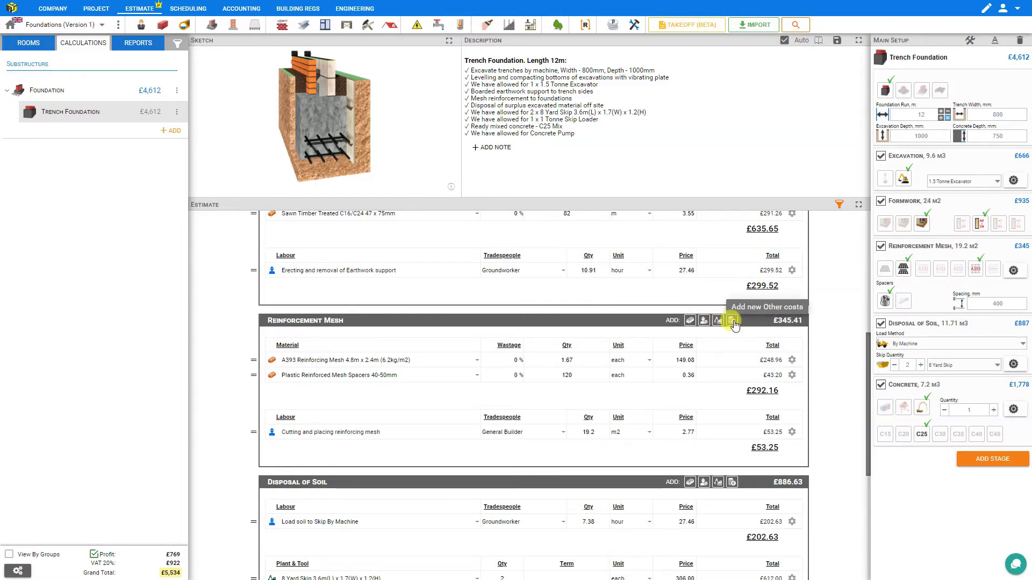
Add a 20mm Reinforcement Steel Bars (Rebar) material line to Reinforcement Mesh
click(690, 321)
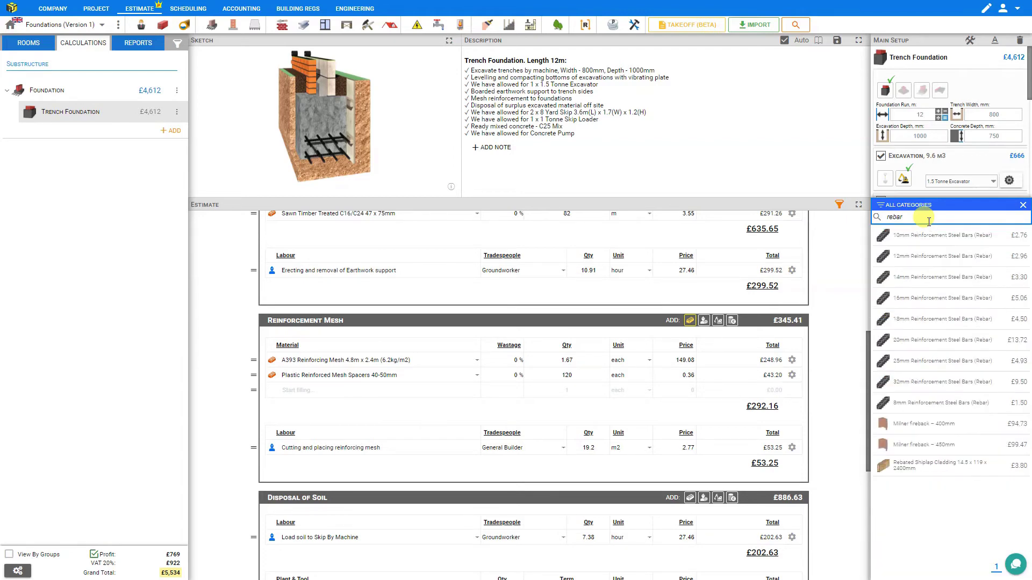
click(884, 341)
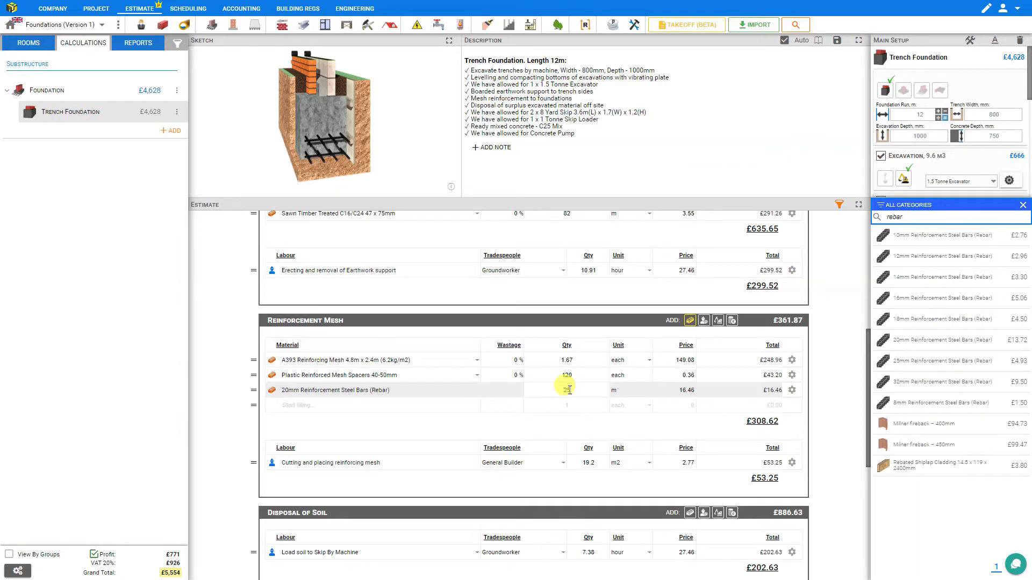
Commit 25 m of rebar and set Red Oxide Primer to quantity 2 at £6.80
click(284, 403)
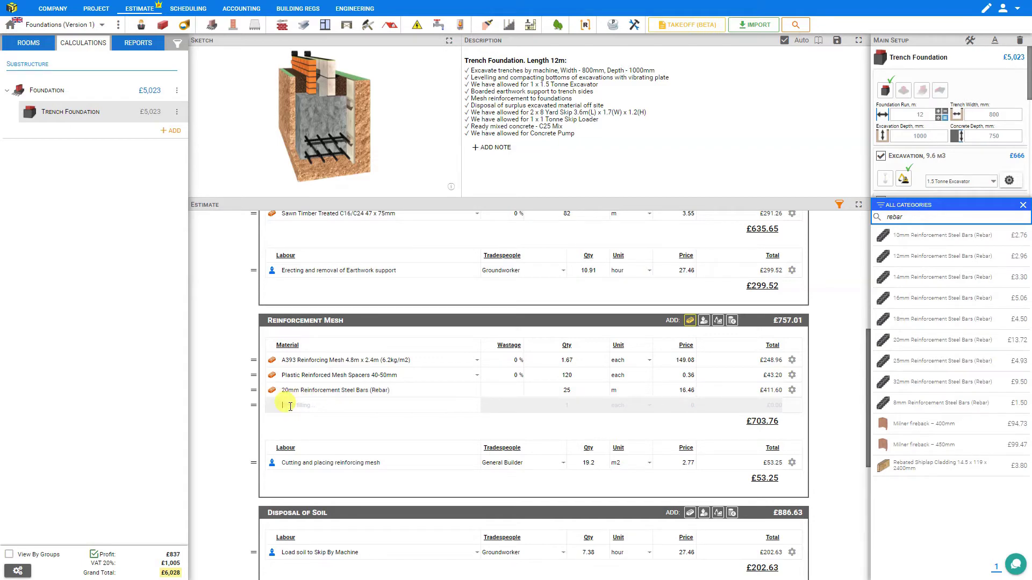
text(Rebar)
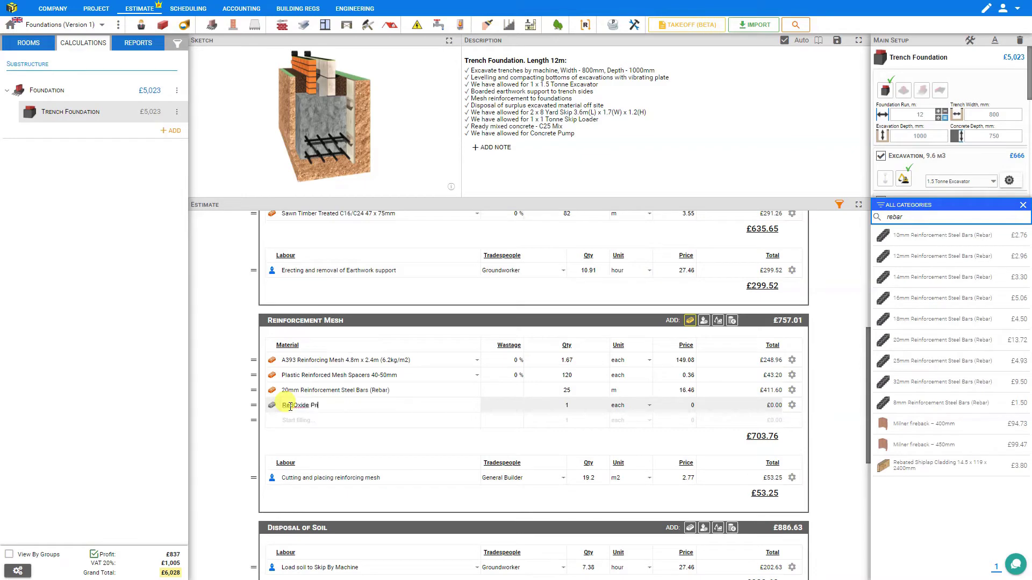
click(564, 406)
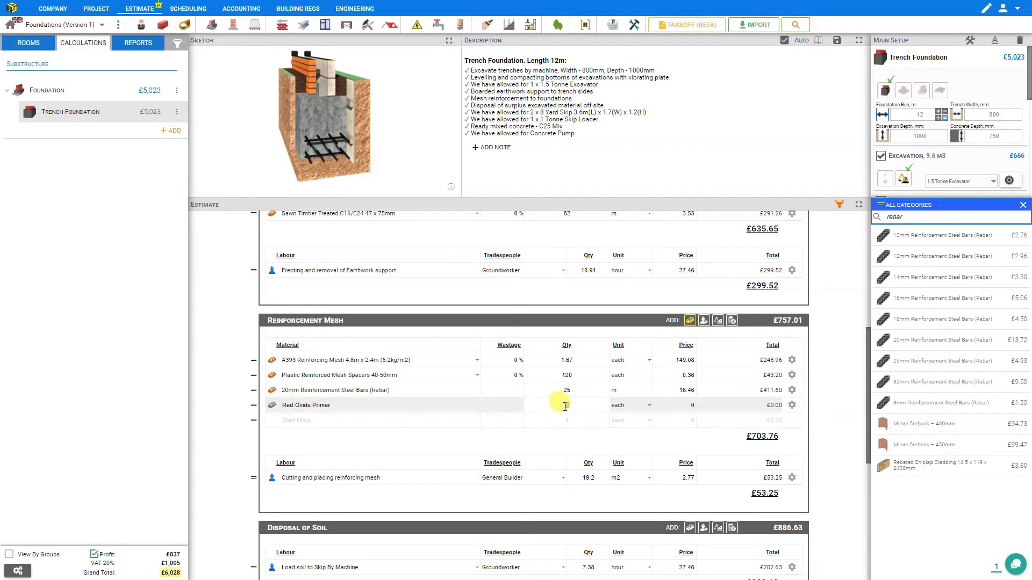
text(2)
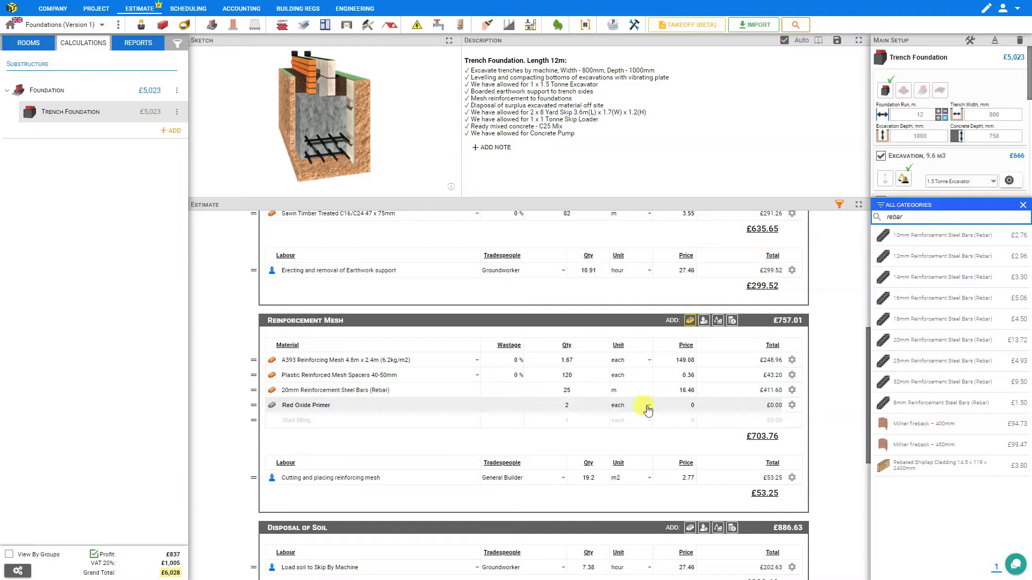
click(688, 406)
text(6.8)
key(Tab)
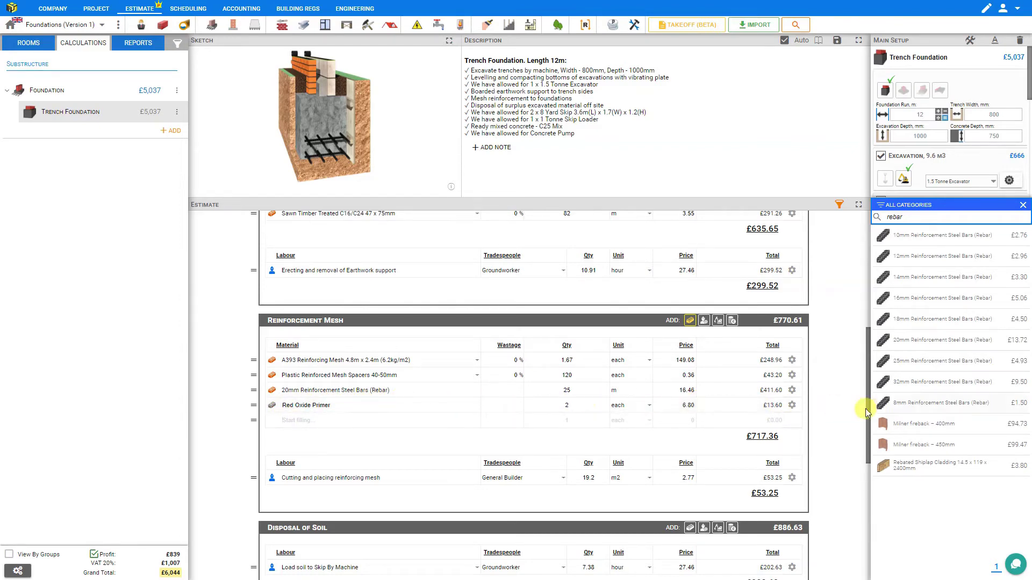
Start adding Red Oxide Primer to the library under Other, then cancel
click(792, 405)
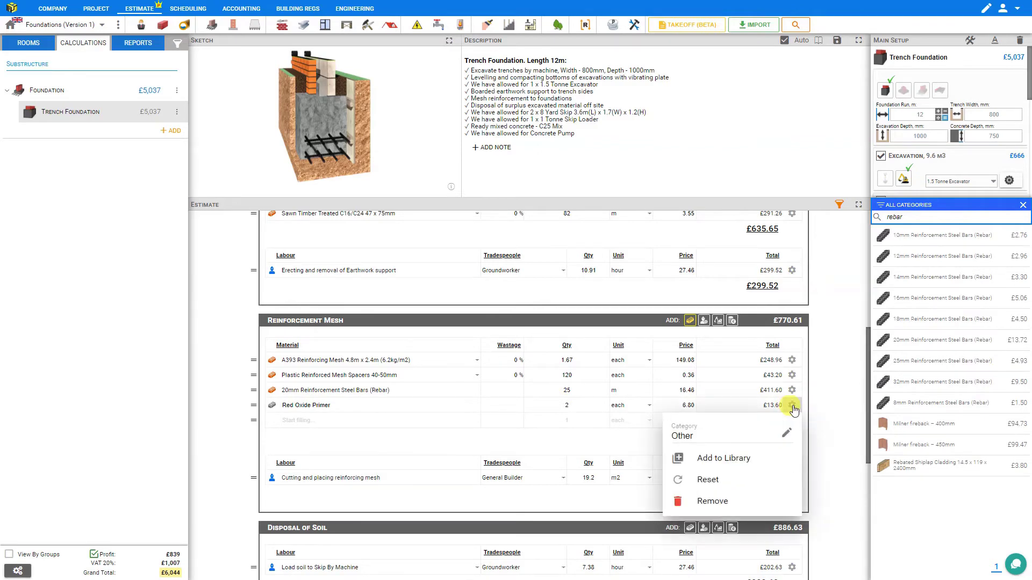
click(710, 460)
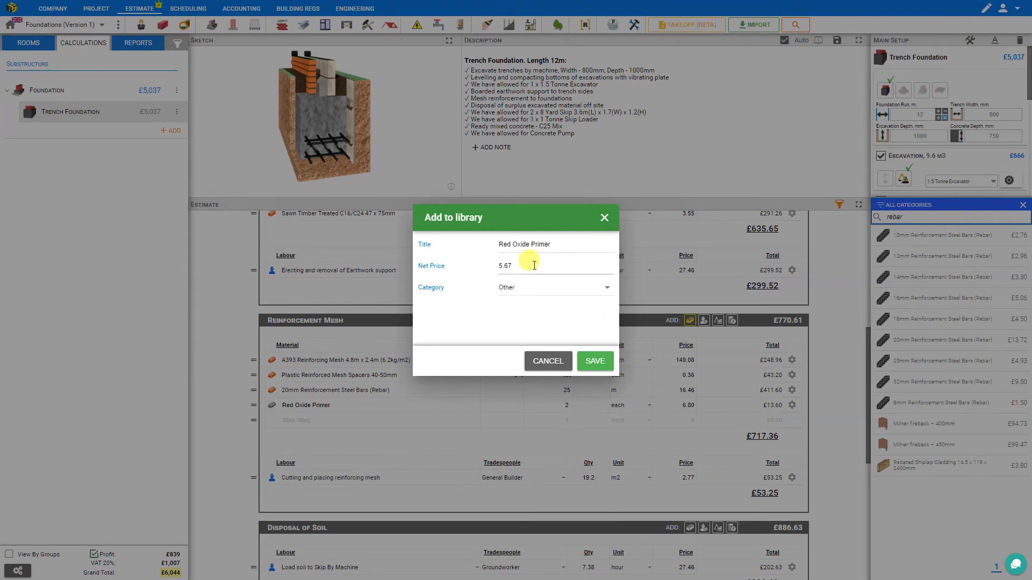
click(609, 291)
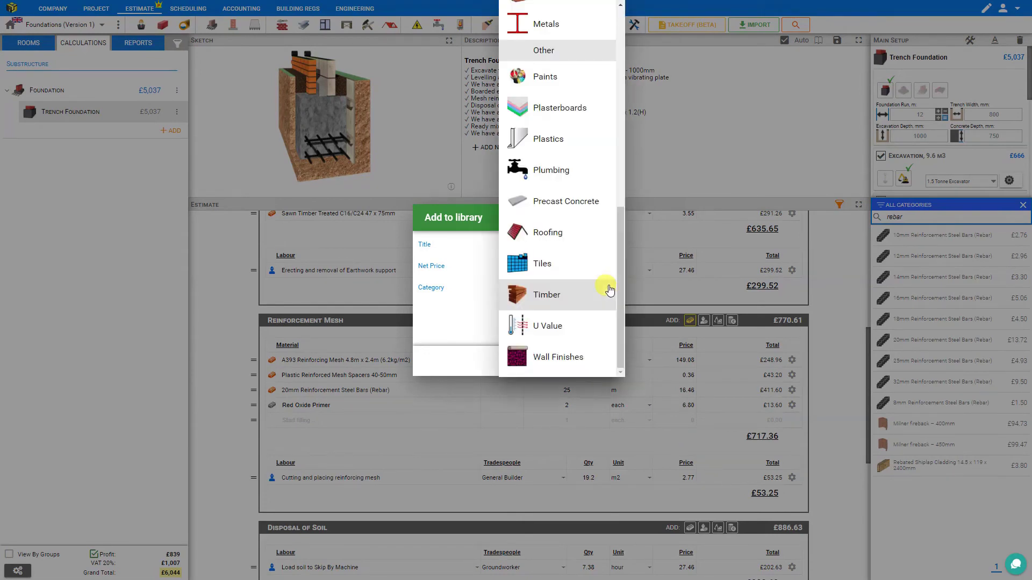
click(461, 353)
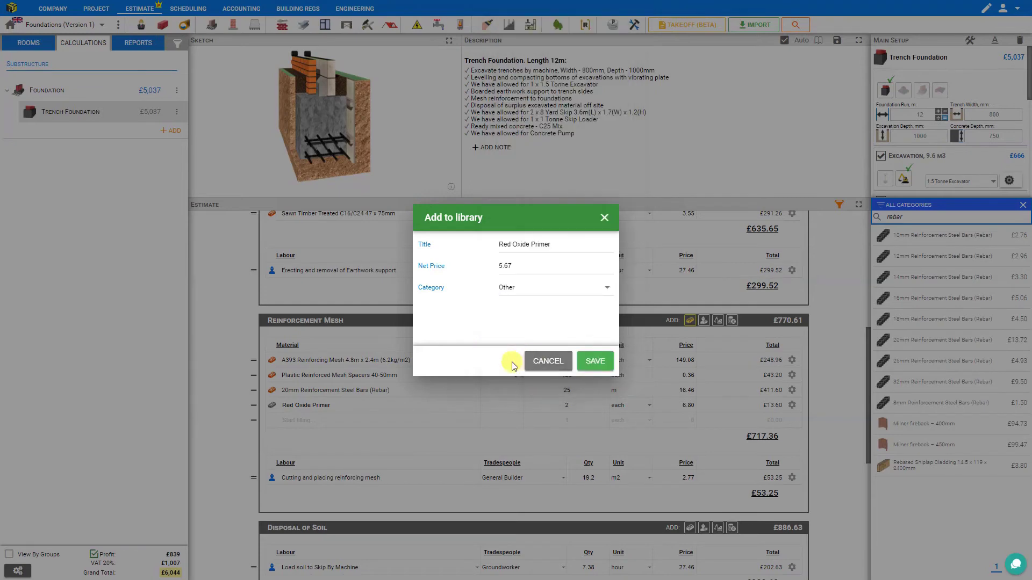
click(547, 361)
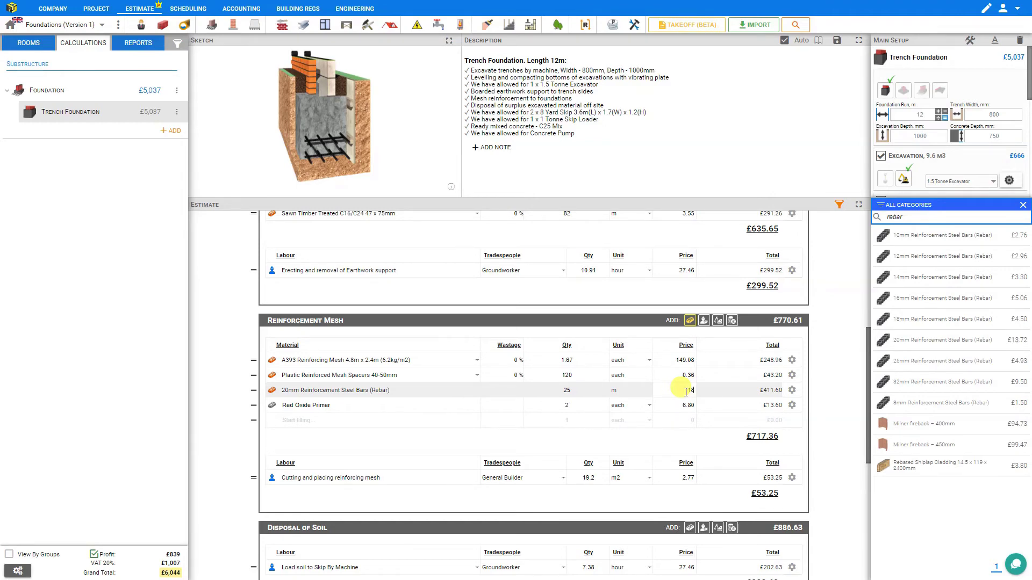
Reset the 20mm rebar price from 18.00 back to its default 16.46
key(Return)
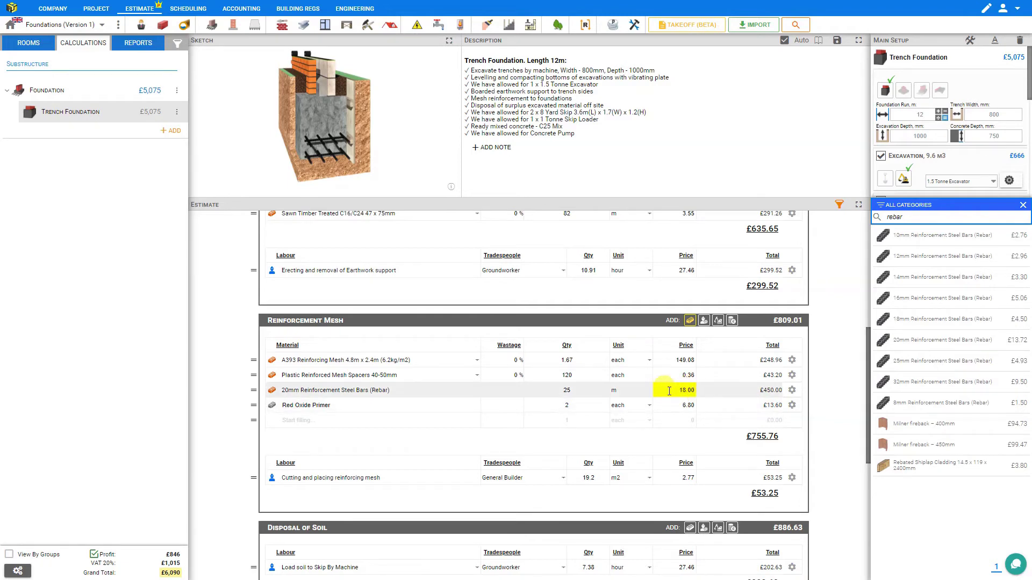
click(691, 390)
click(792, 390)
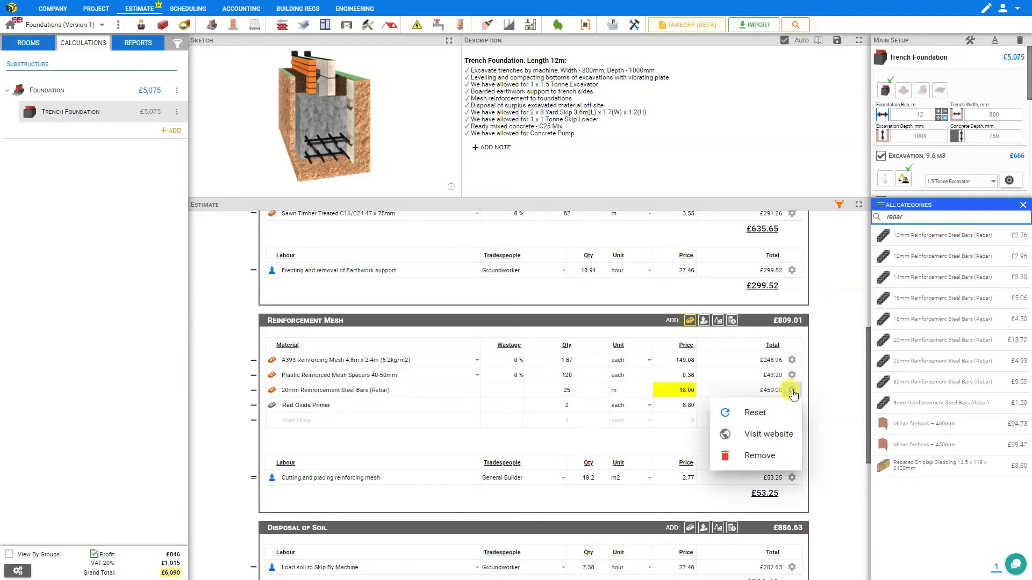
click(759, 413)
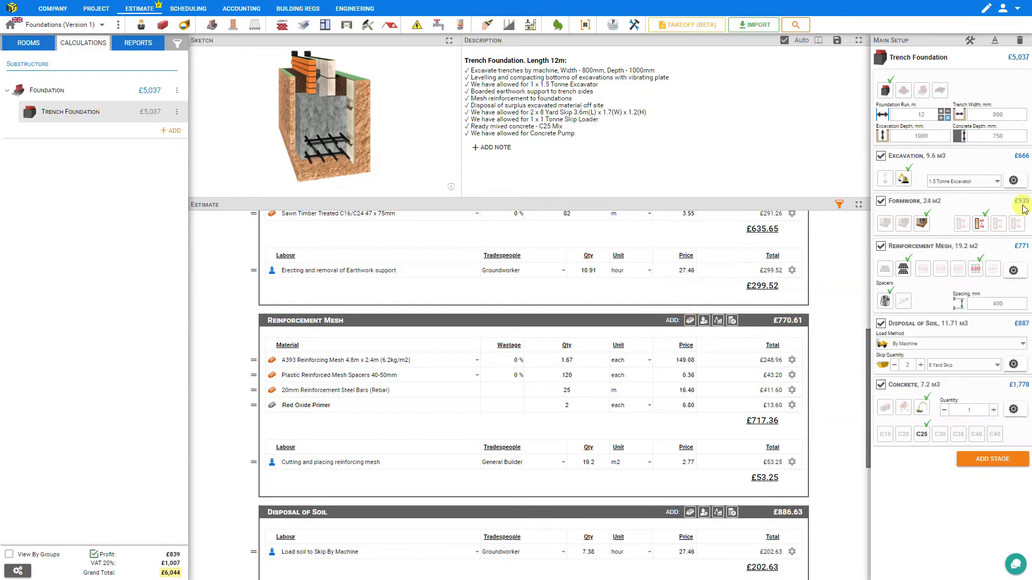
Close the material search and retitle the calculation 'Trench Foundation (Main House)'
click(1023, 206)
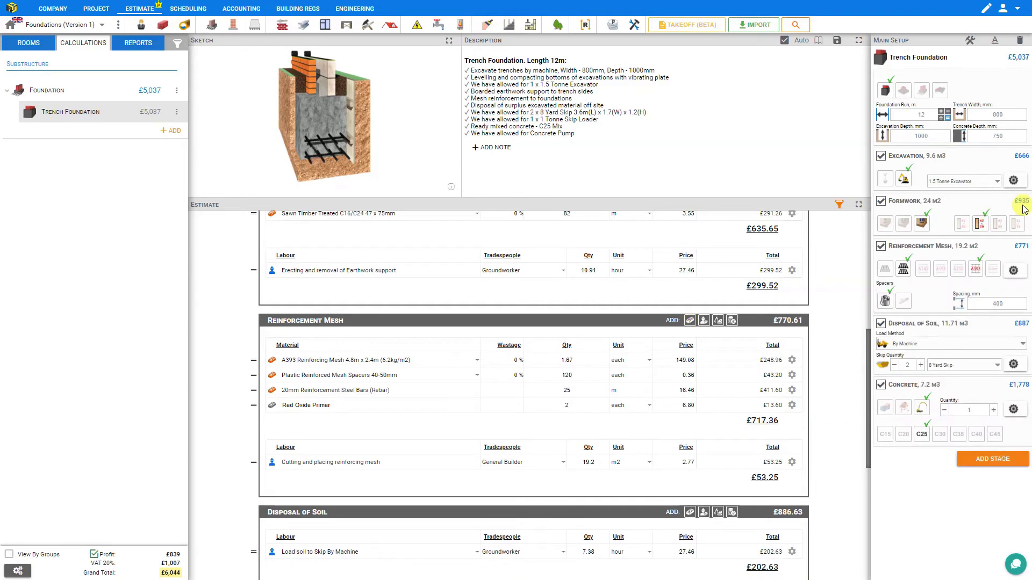
click(954, 58)
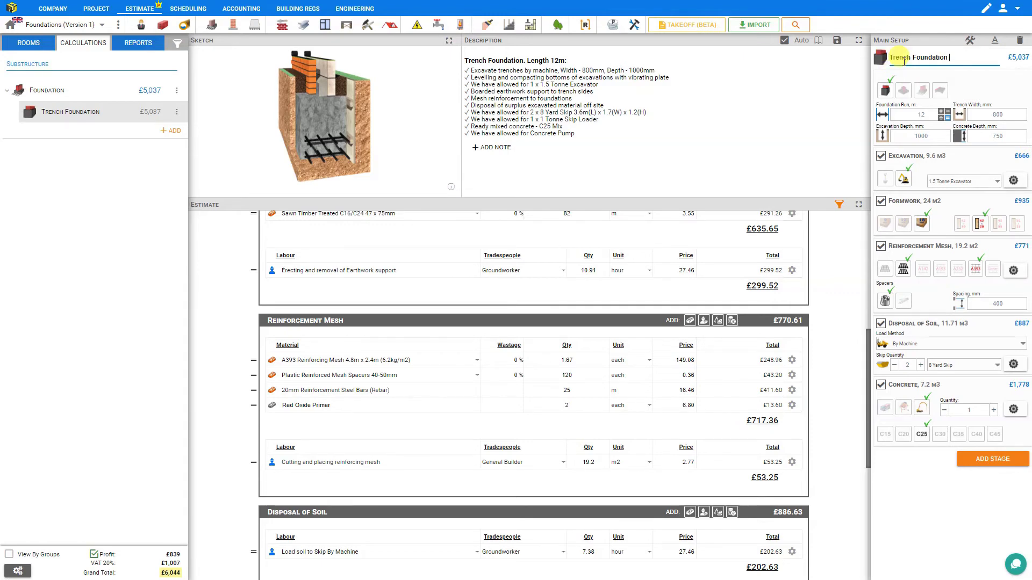
text(())
text(Main House)
click(979, 85)
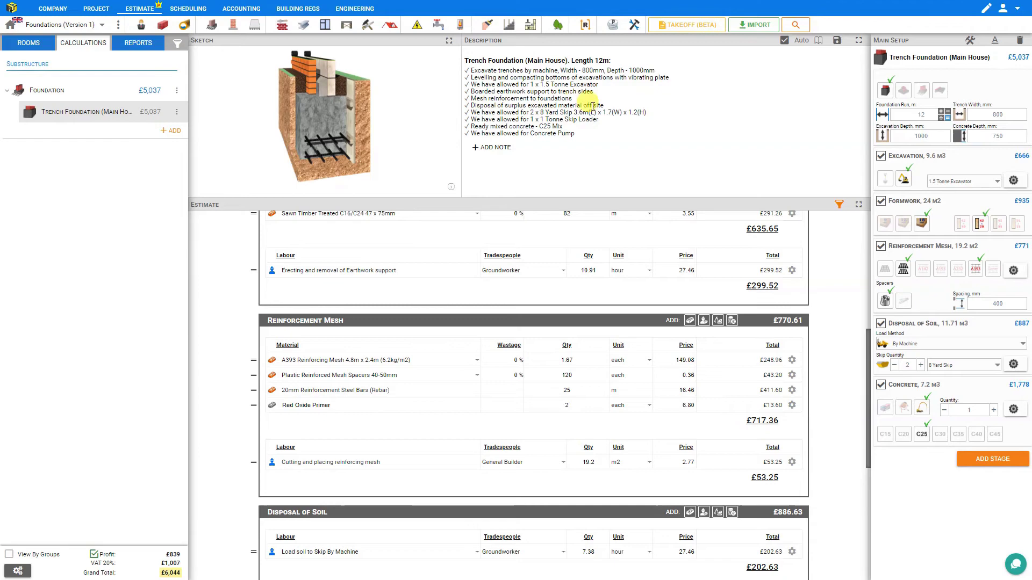
Untick Disposal of Soil, dropping the trench foundation to £4,150, and make the description editable
click(881, 325)
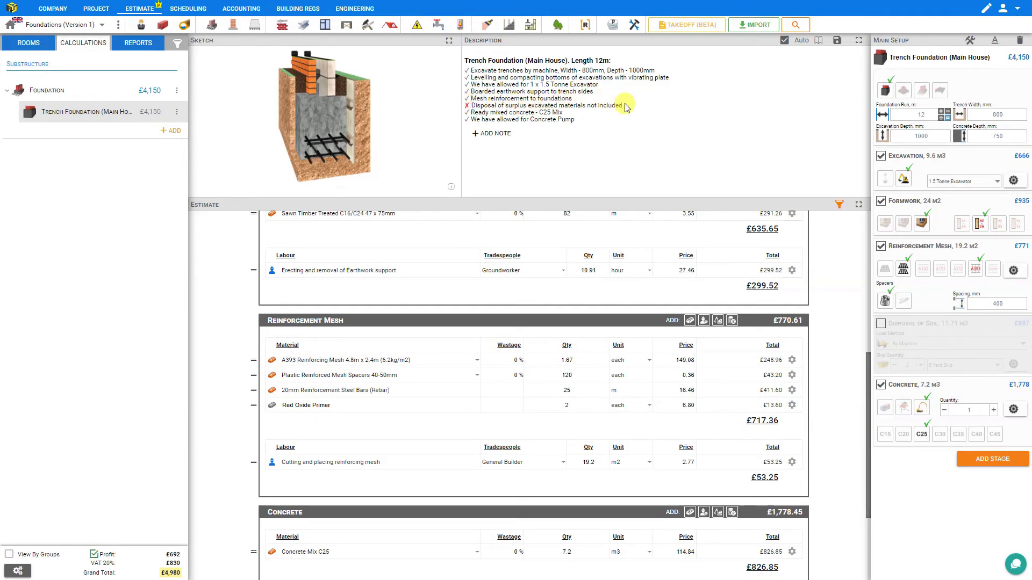
triple_click(469, 105)
click(469, 105)
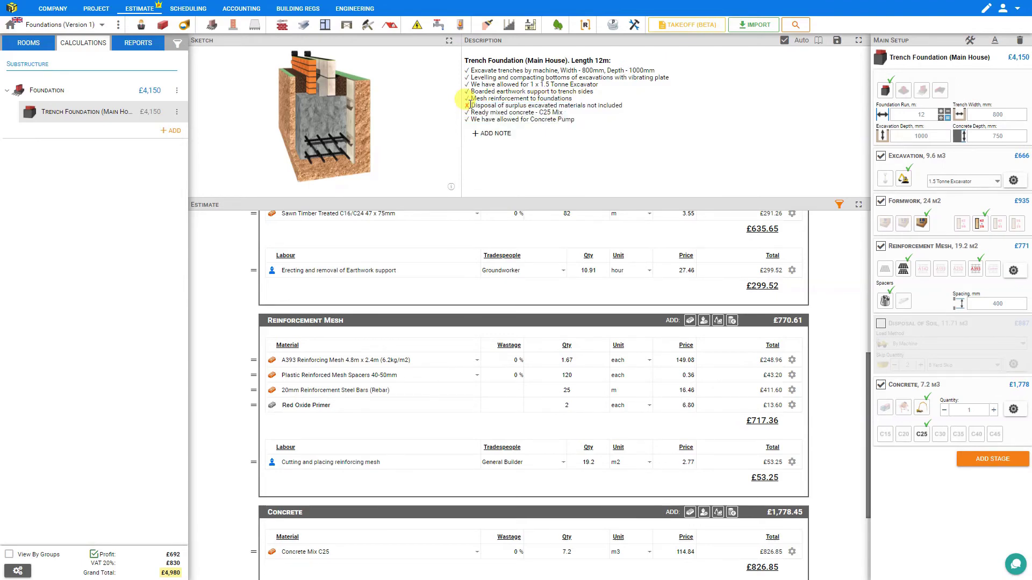
click(785, 42)
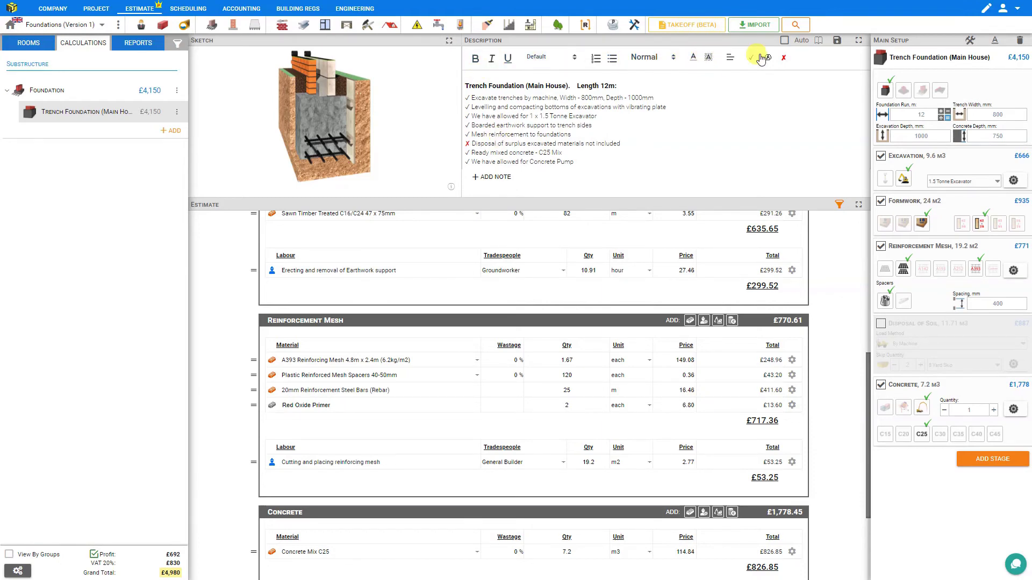
Draft '£80 per m3 concrete' and 'Formwork not included' lines in the description
click(593, 160)
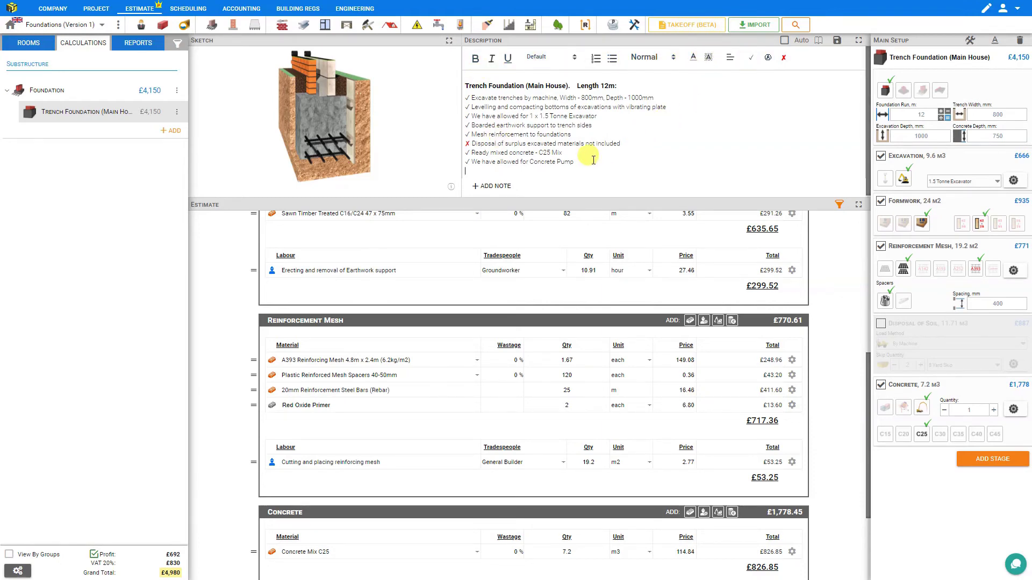
key(Return)
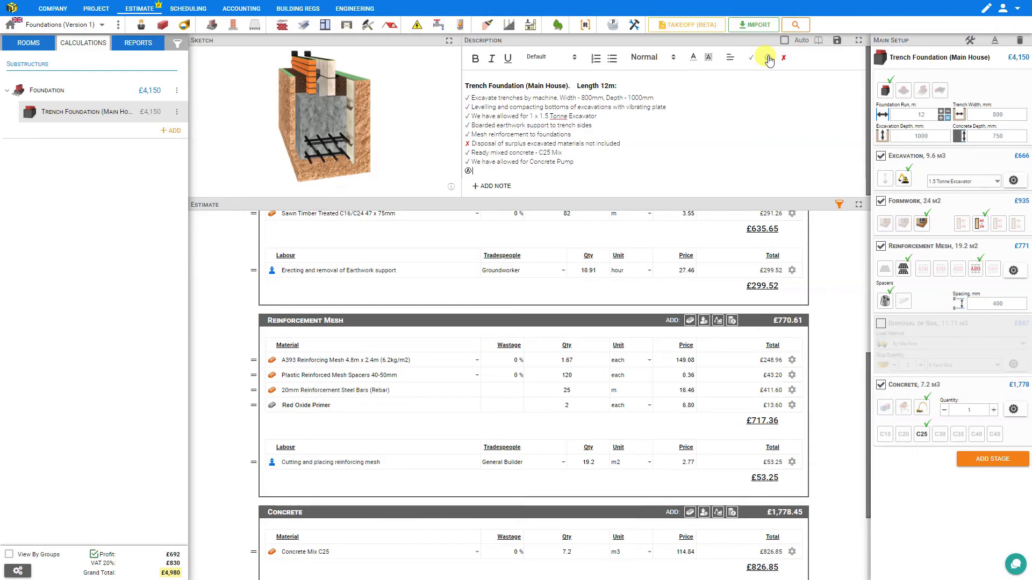
text(£80 per m)
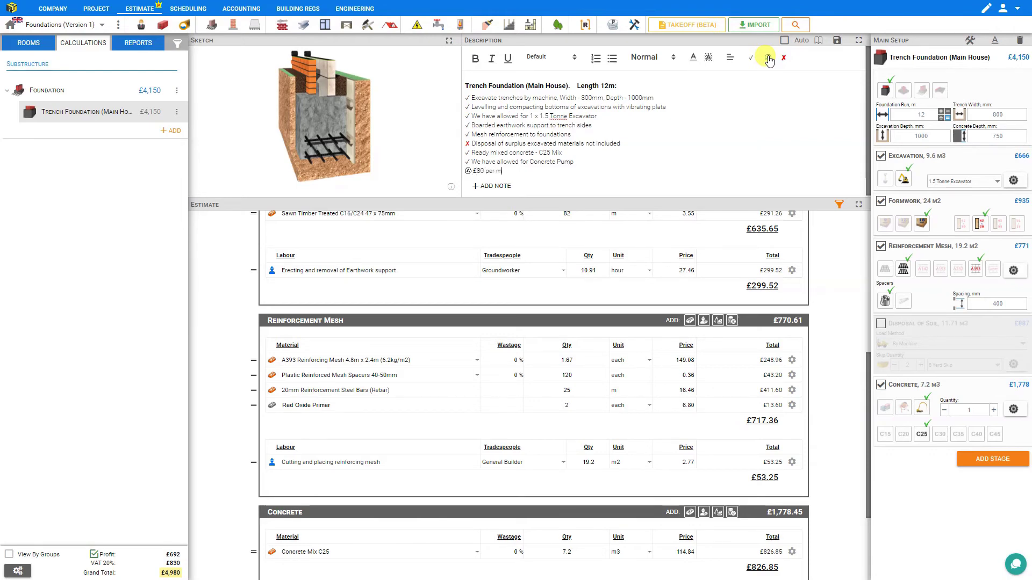
text(3 concrete)
key(Return)
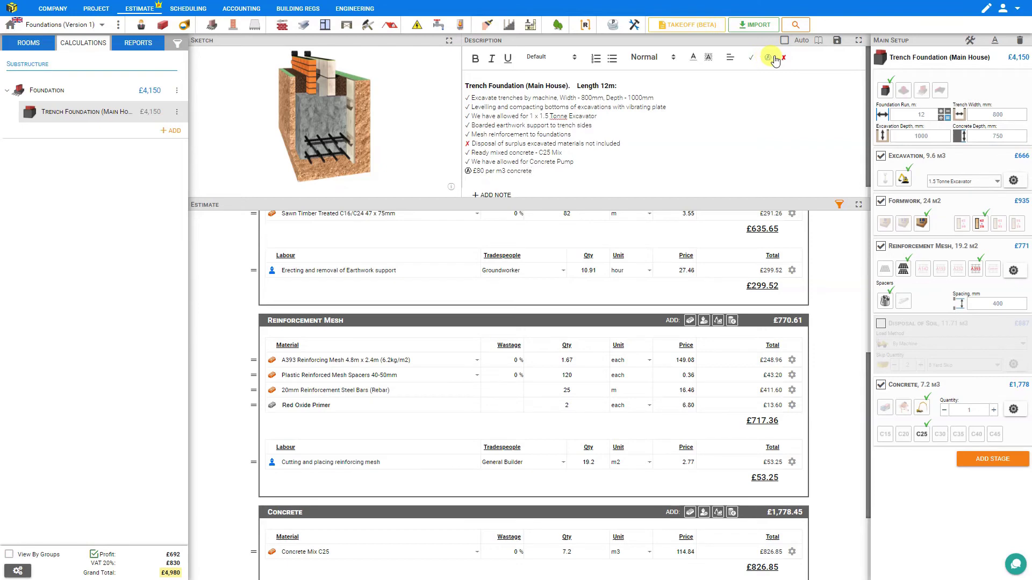
click(784, 59)
text(Formwork not inc)
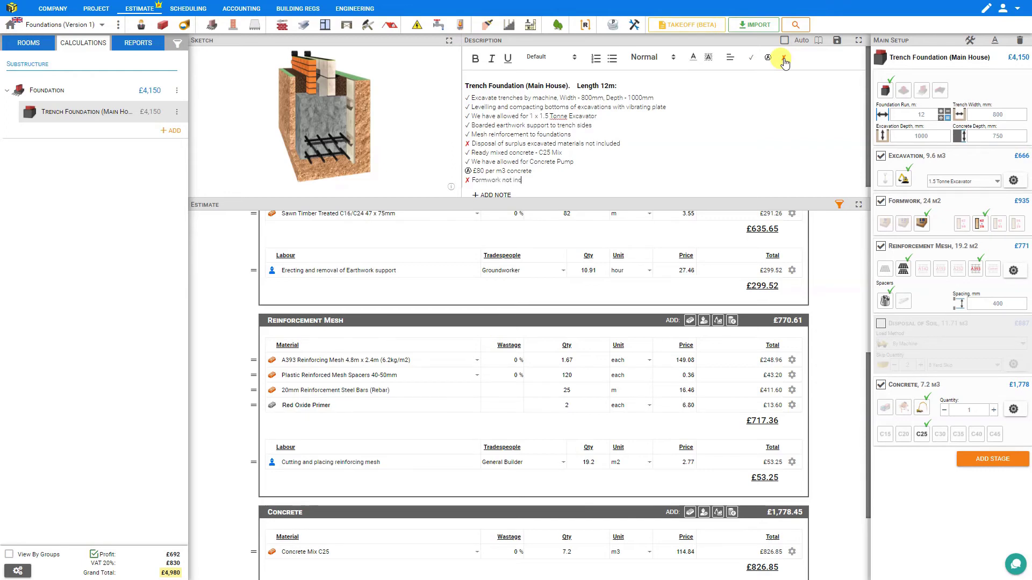
text(luded)
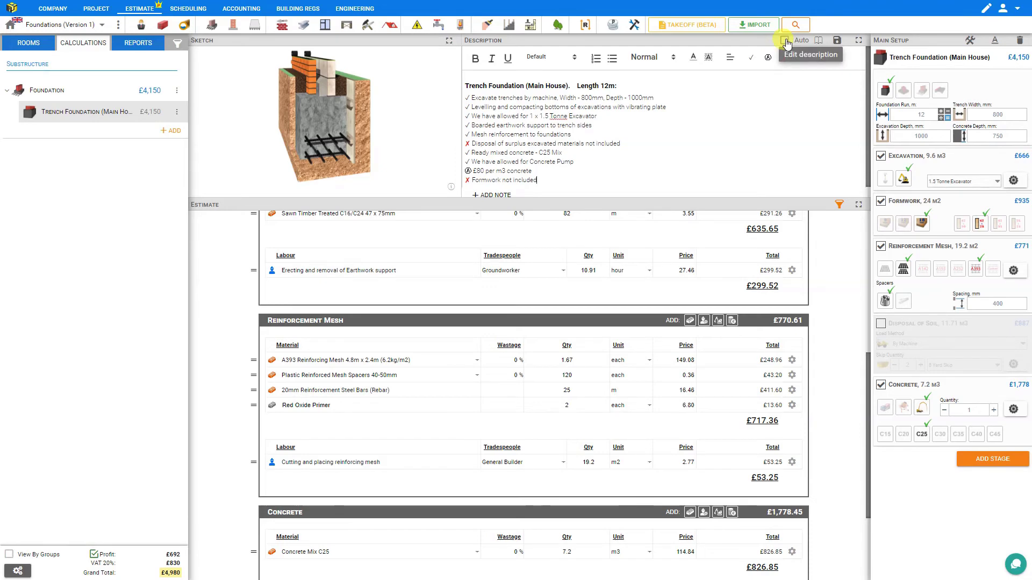
Toggle Formwork off and on and exit editing, restoring the auto-generated description
click(881, 203)
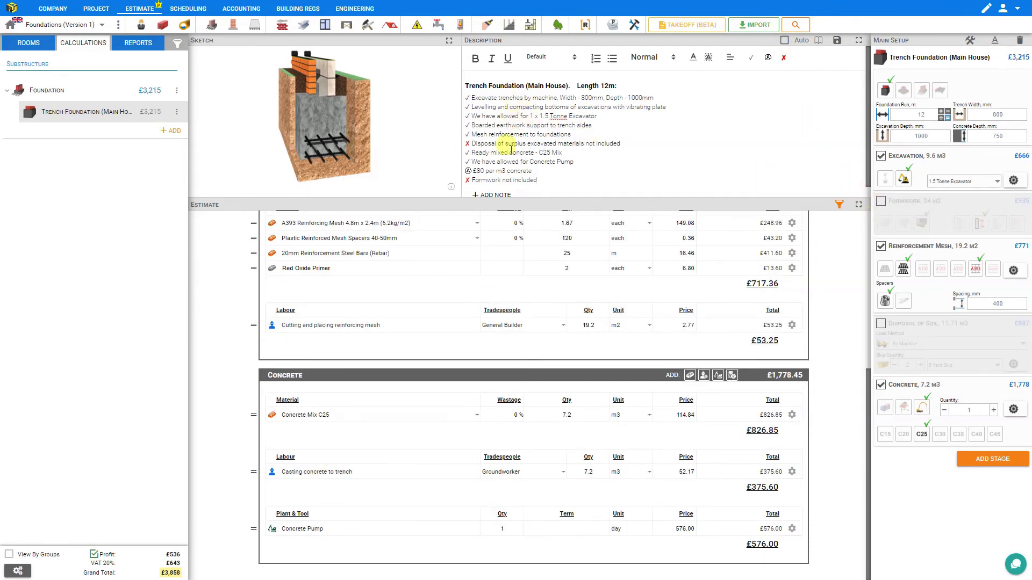
click(881, 203)
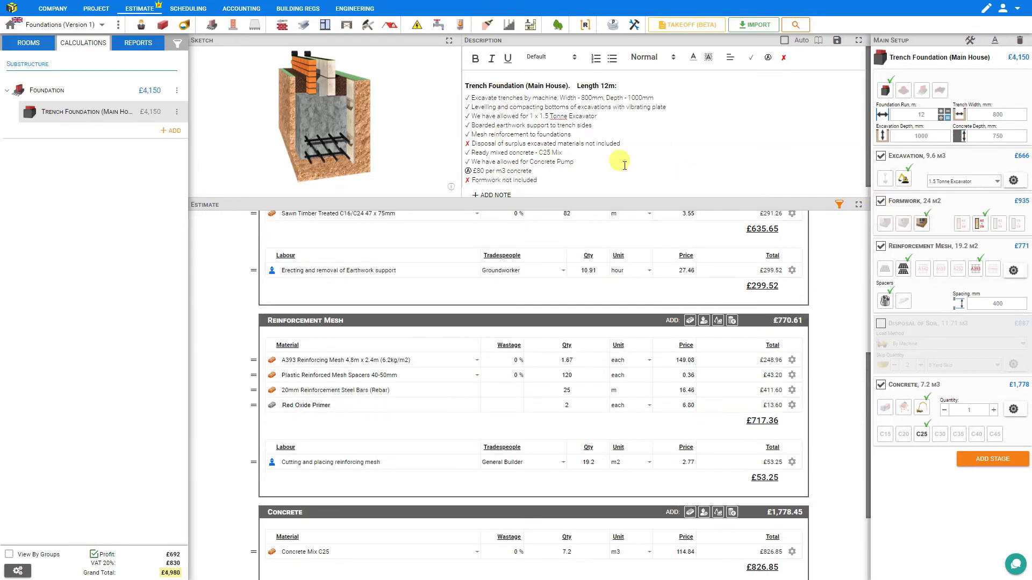
click(784, 42)
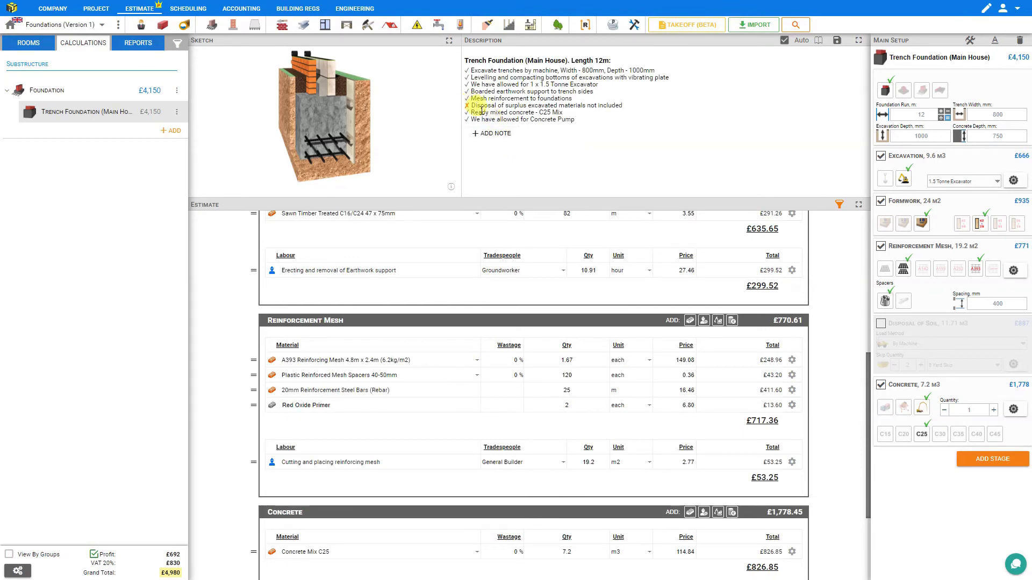
Re-include soil disposal, add a 'Formwork not included' note, and exclude Formwork (£4,102)
click(880, 323)
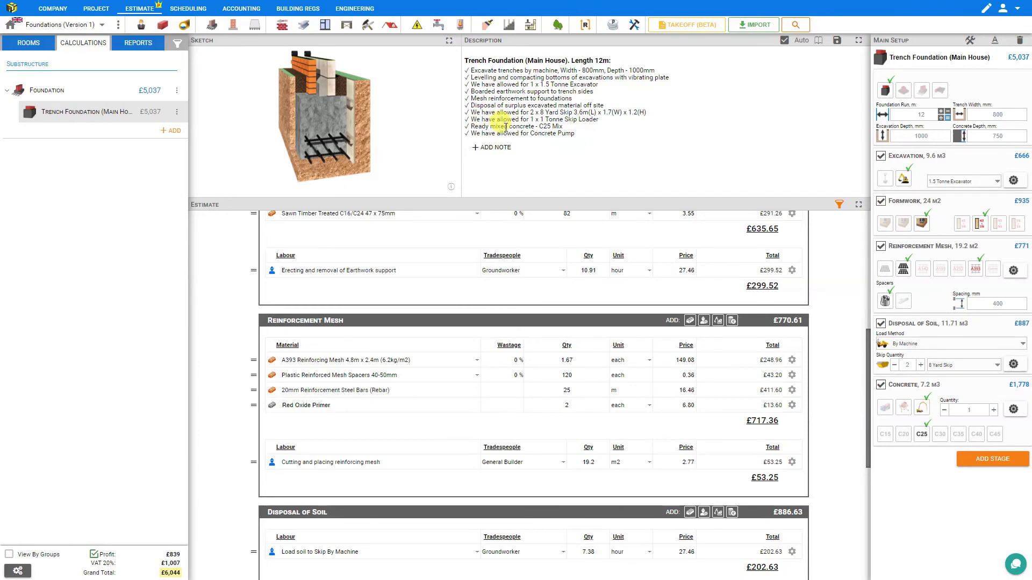
click(505, 157)
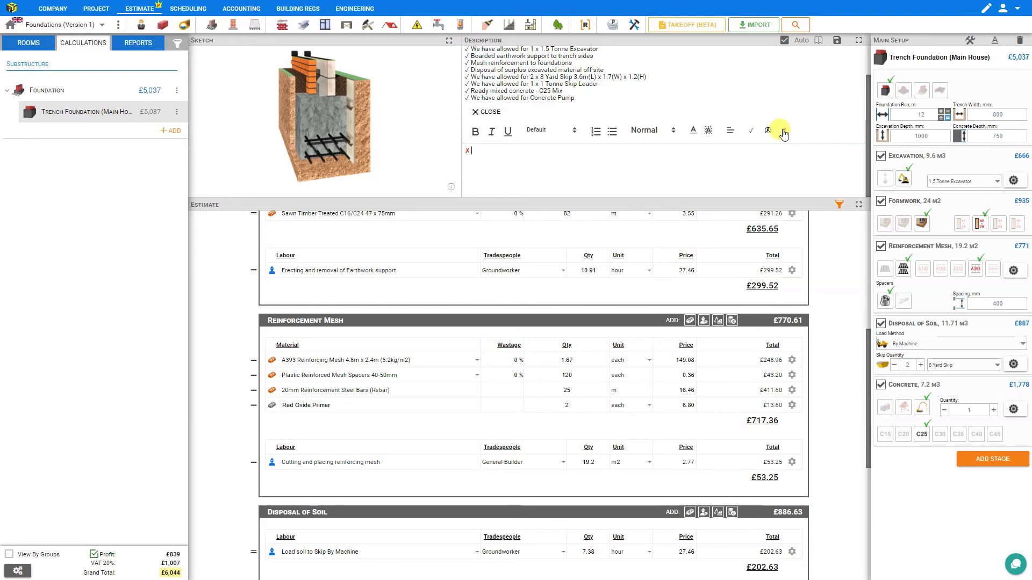
text(Formwork not included)
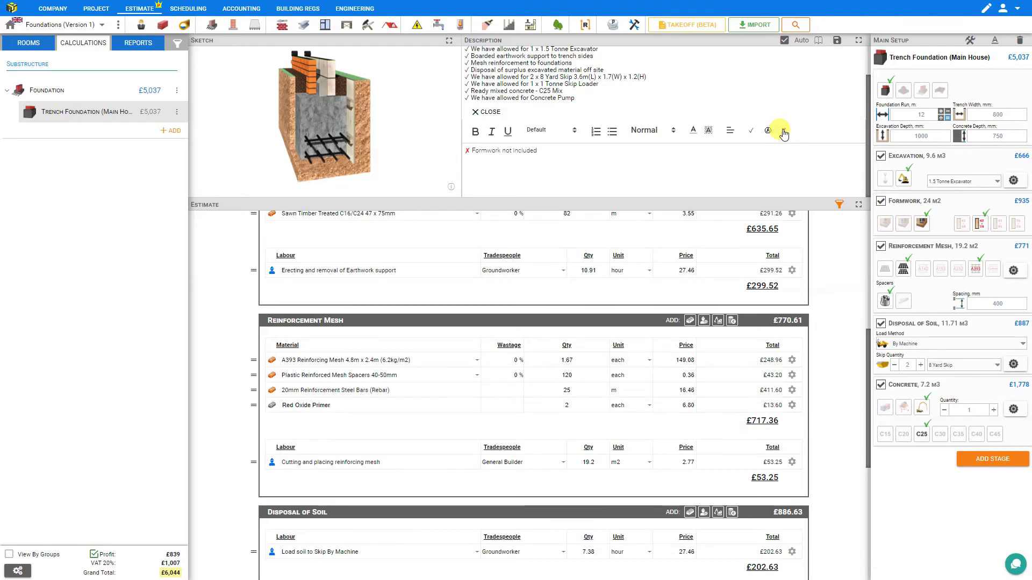
click(783, 132)
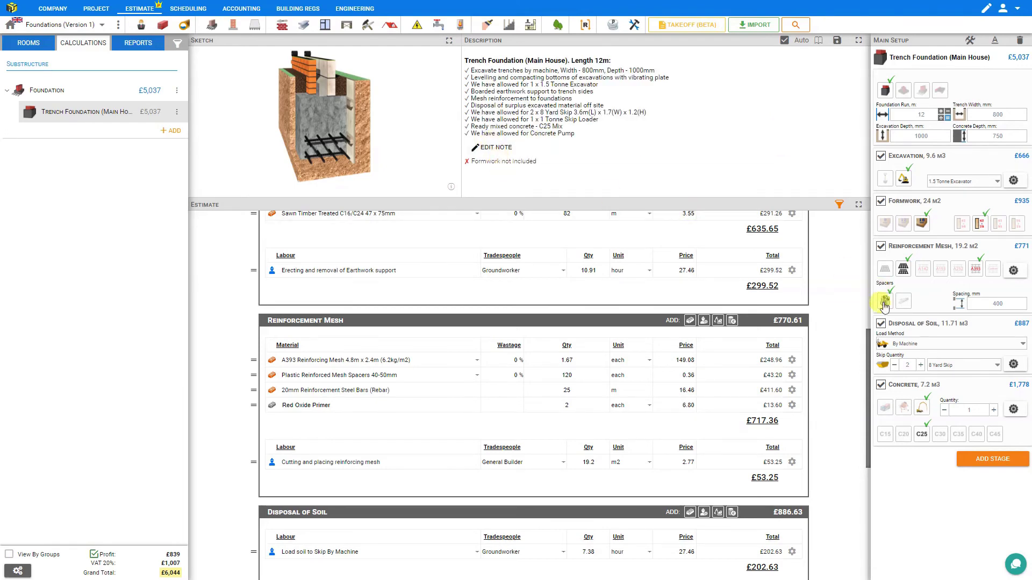
click(881, 202)
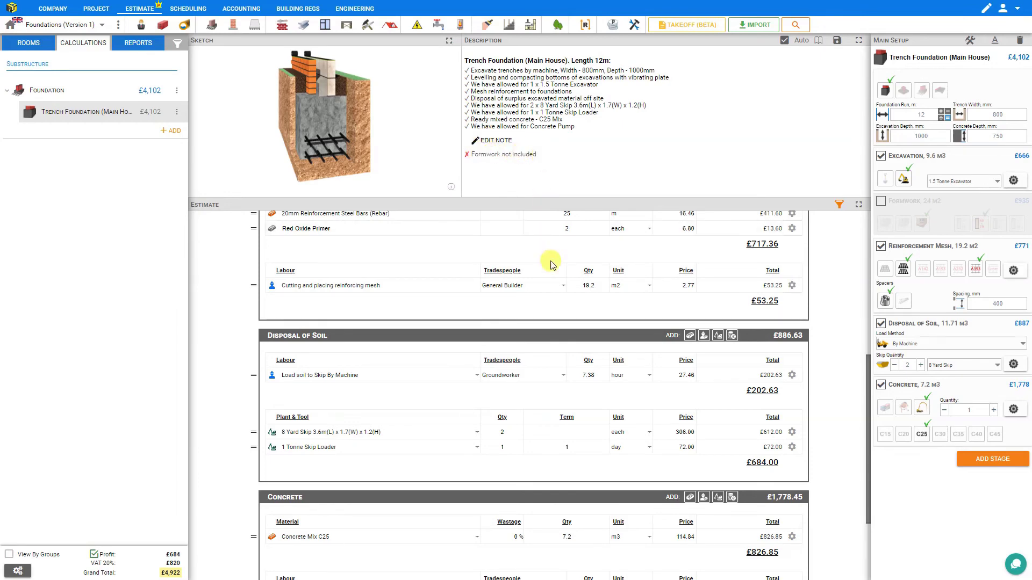
scroll(551, 264, up, 5)
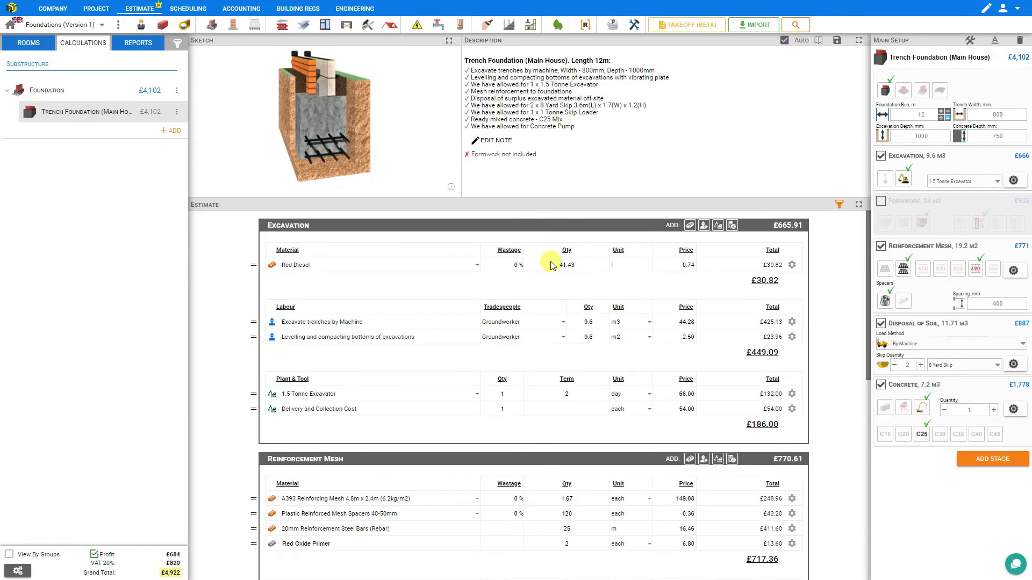
click(839, 207)
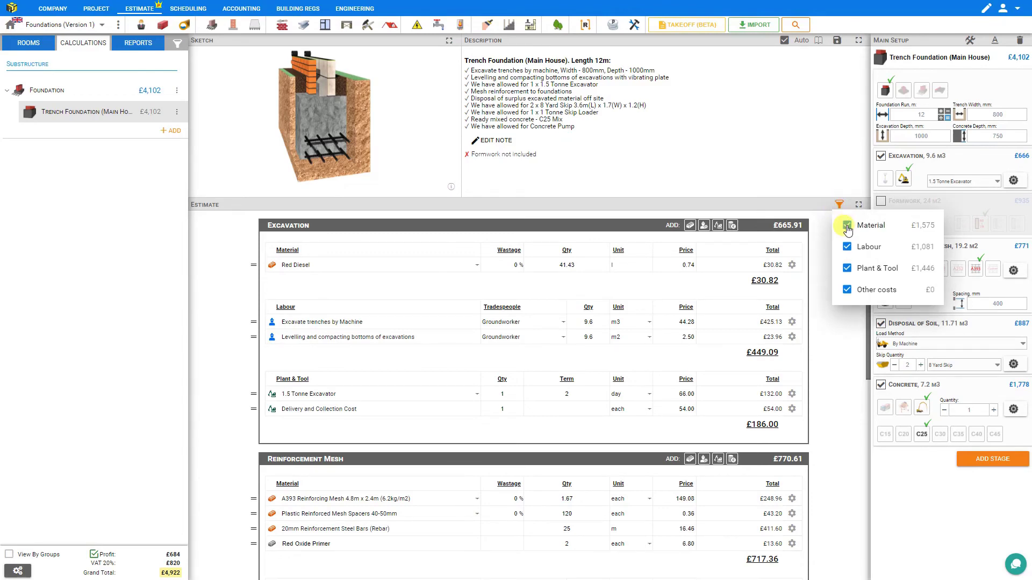
click(847, 227)
click(847, 226)
click(847, 247)
click(848, 272)
click(847, 270)
click(848, 227)
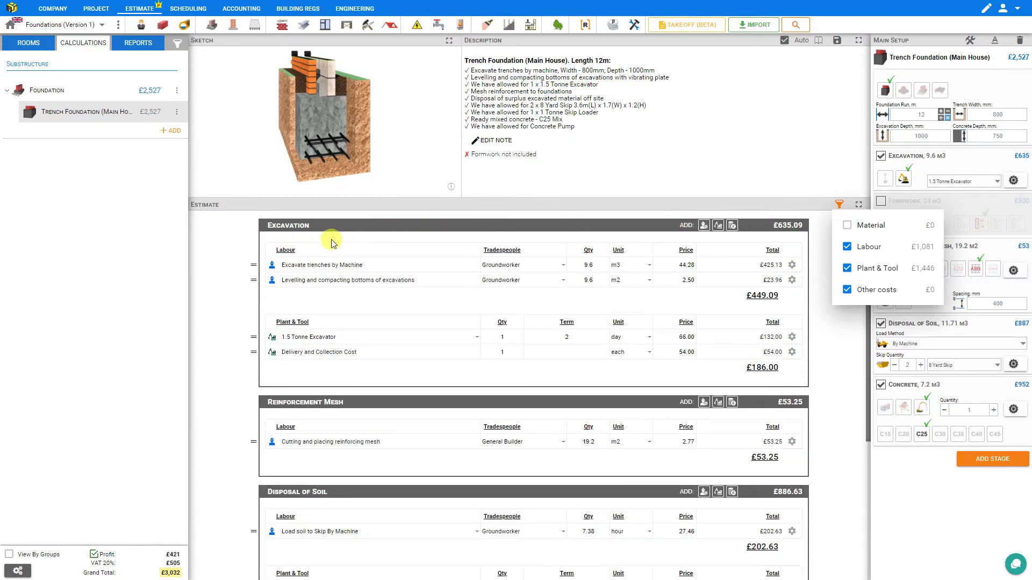
scroll(297, 290, down, 3)
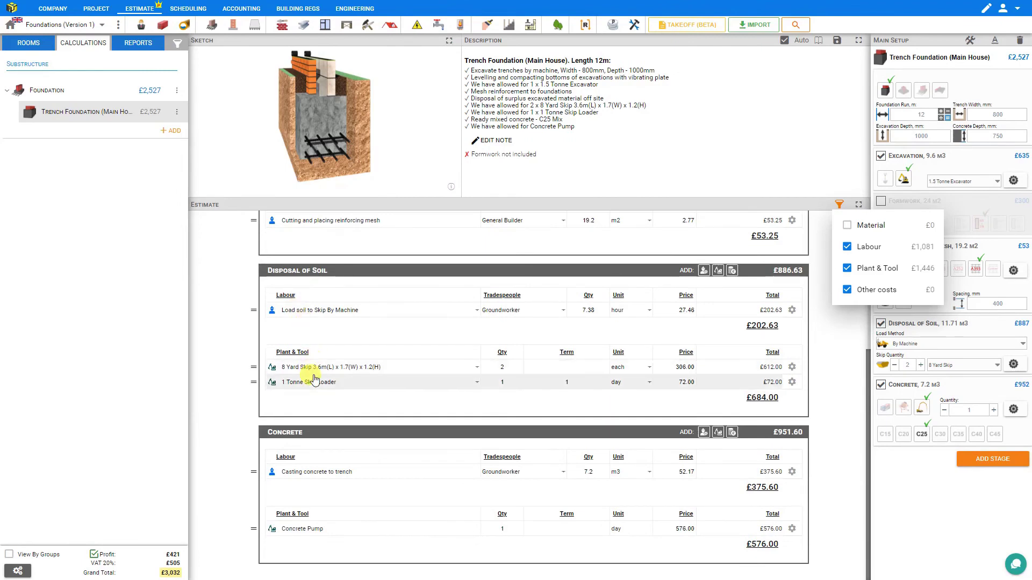
scroll(313, 378, up, 1)
scroll(314, 377, up, 2)
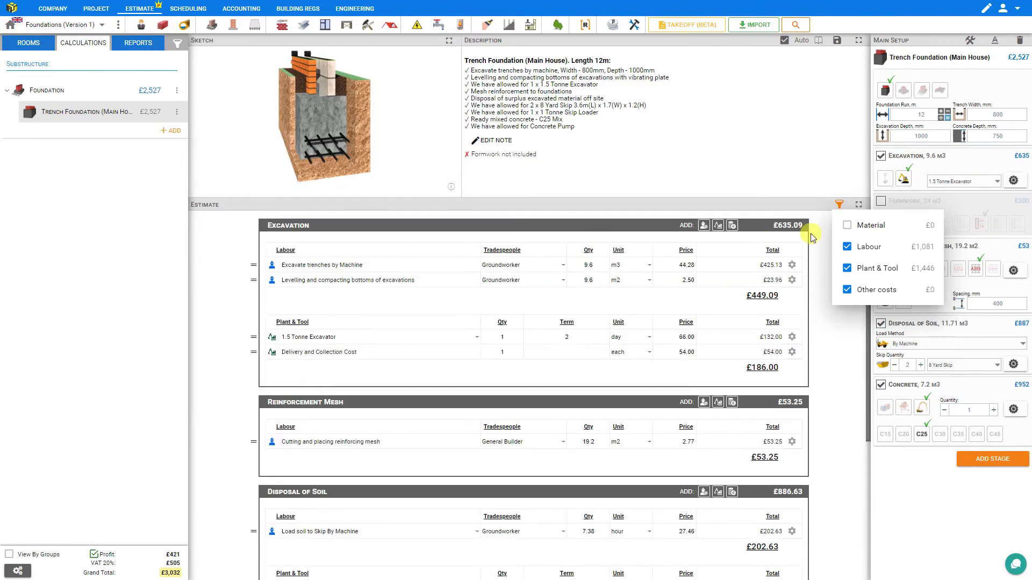
click(847, 227)
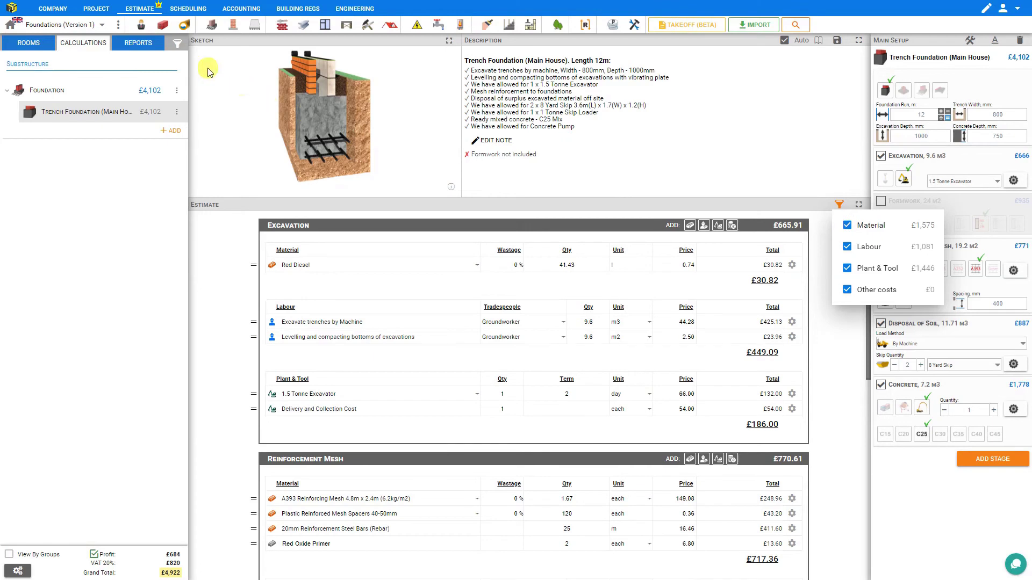
click(179, 47)
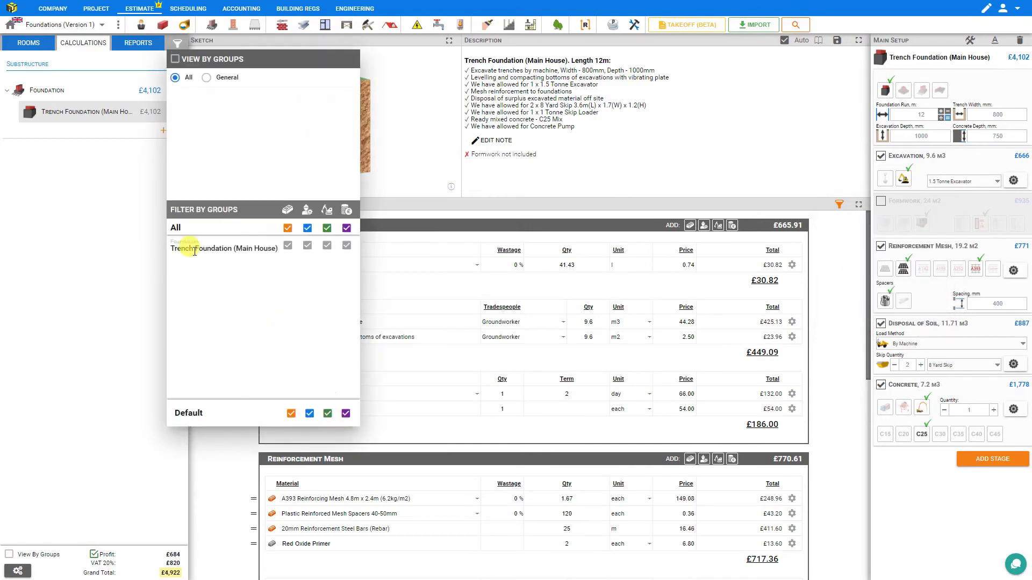
click(288, 247)
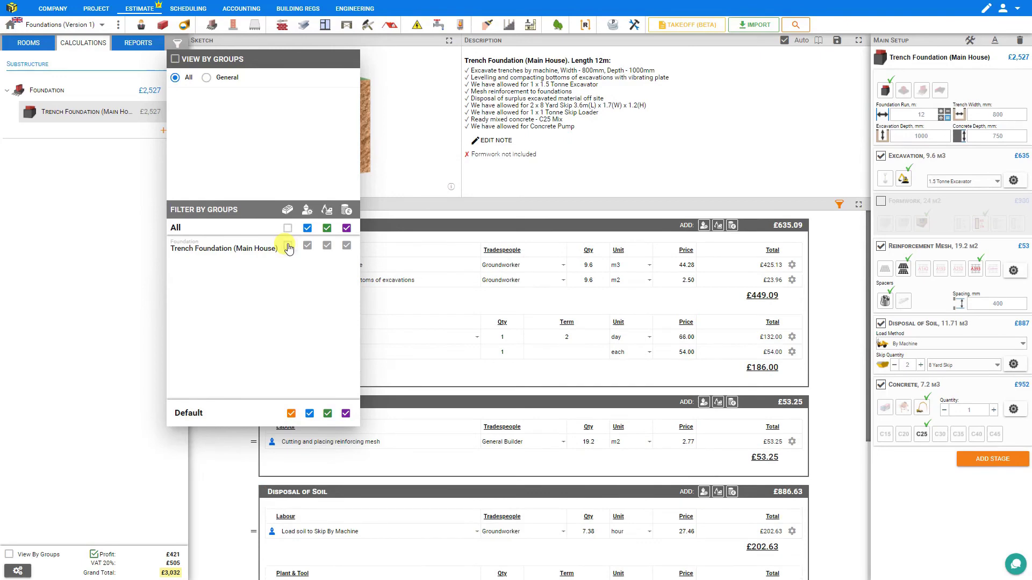
click(288, 247)
click(307, 247)
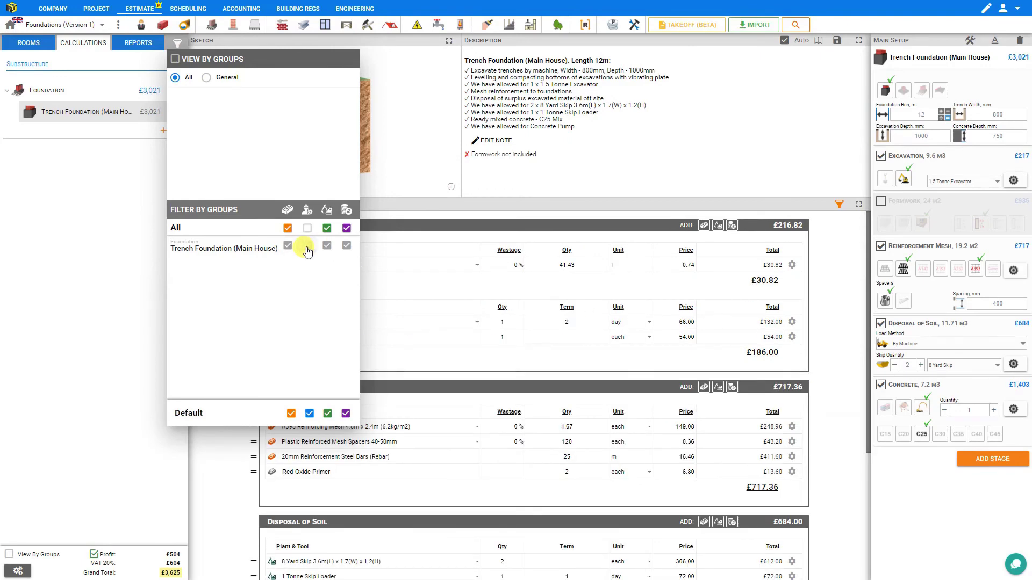
click(307, 247)
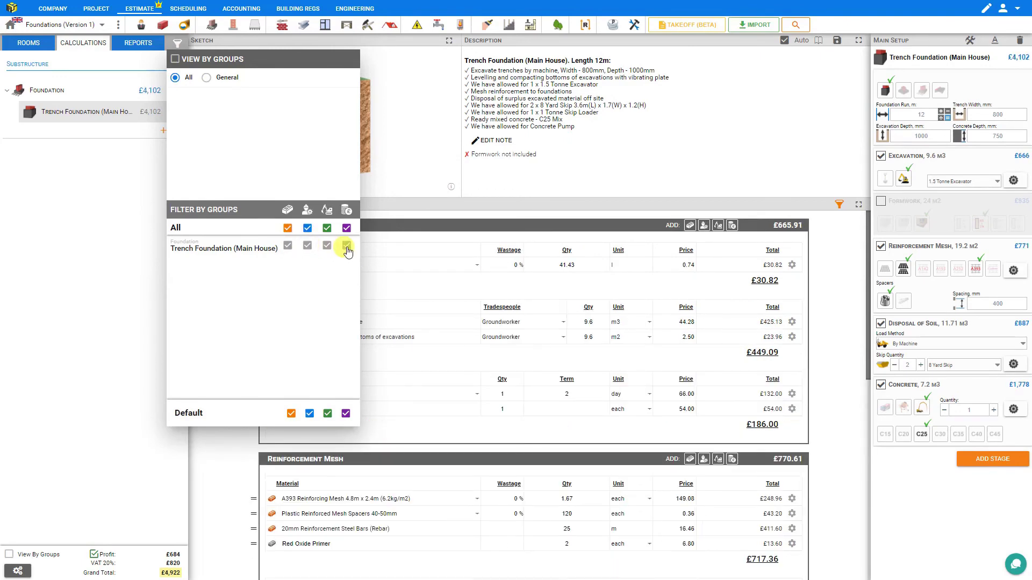
click(288, 246)
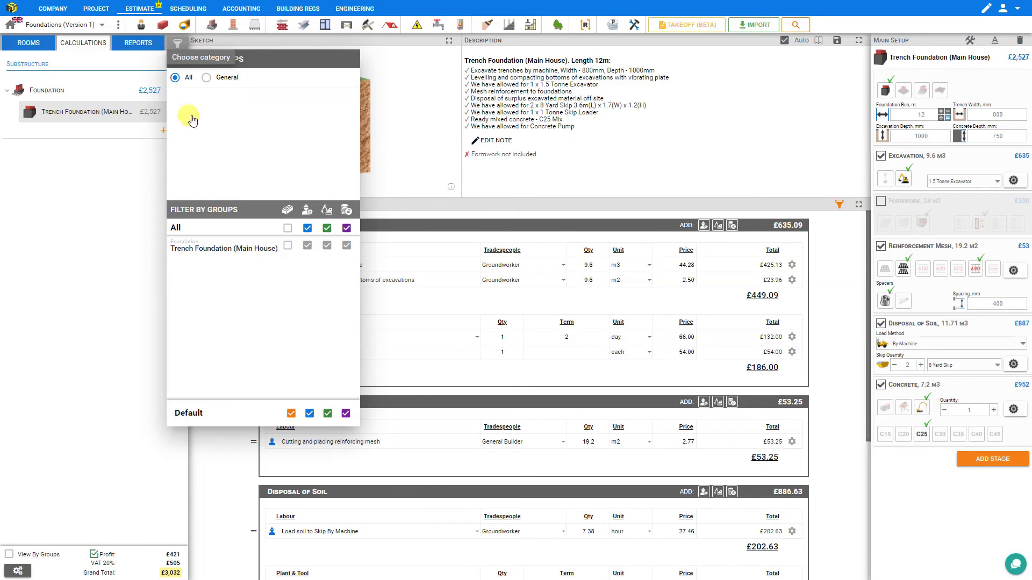
click(288, 247)
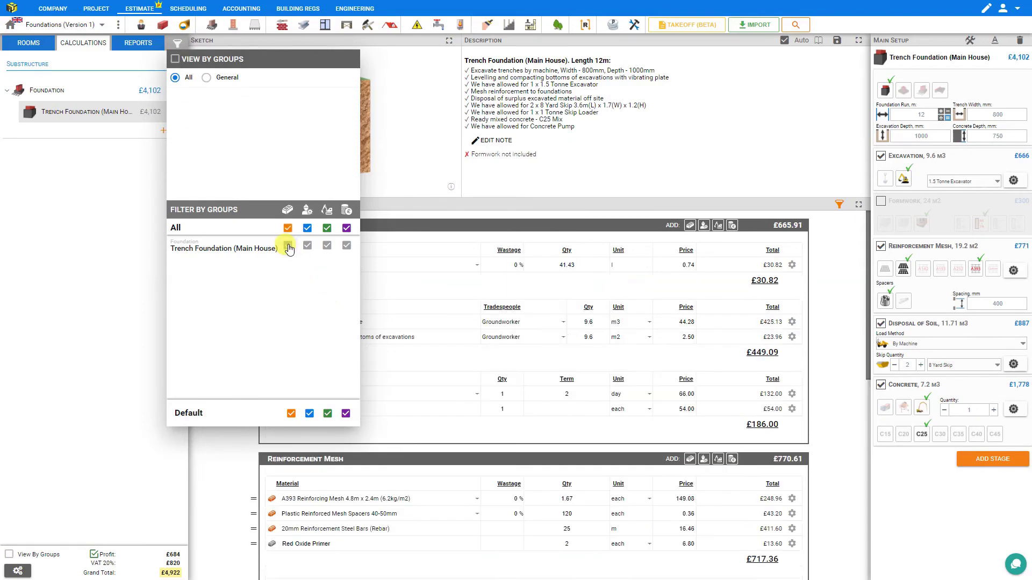
click(177, 44)
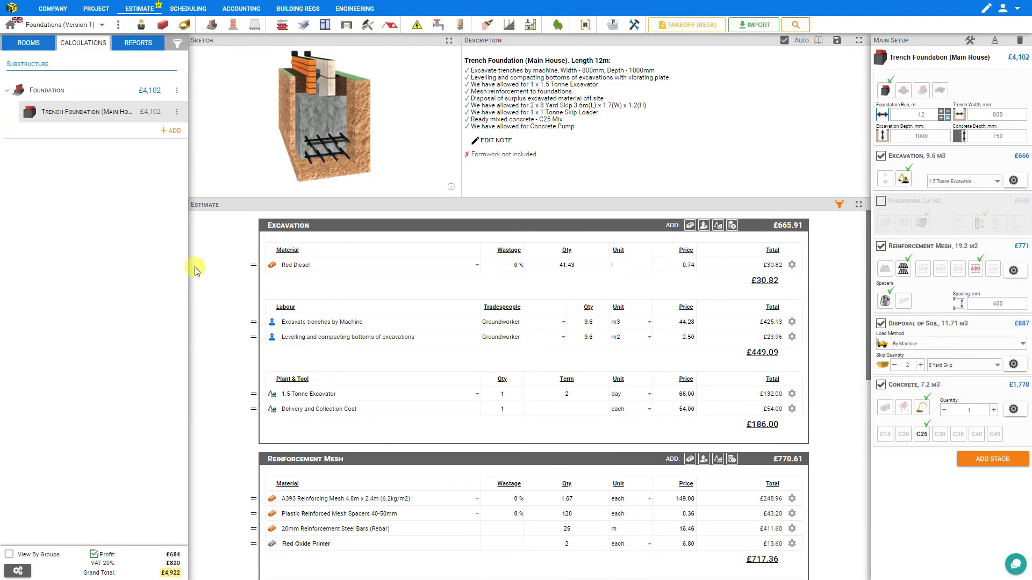
click(94, 554)
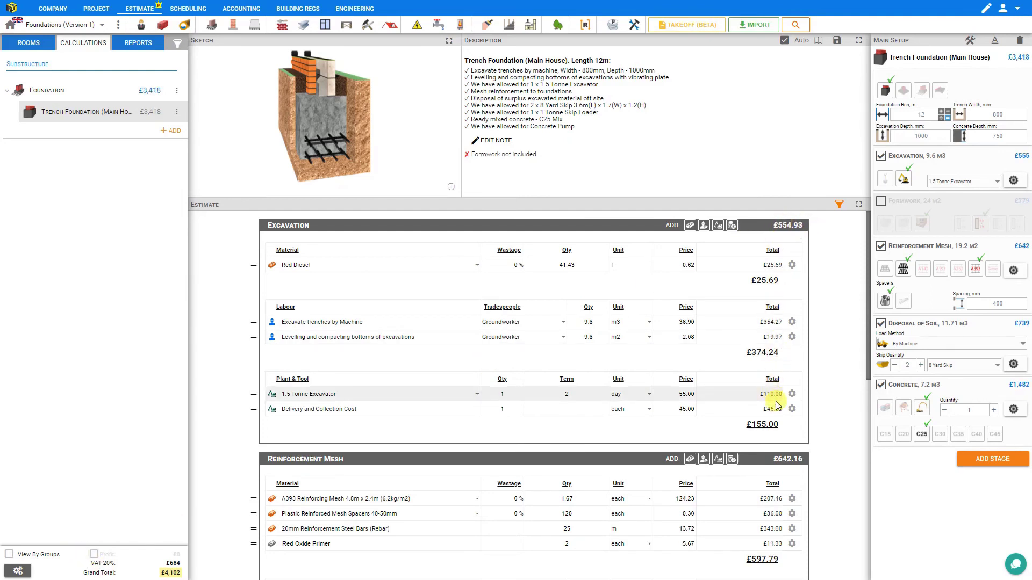
click(94, 555)
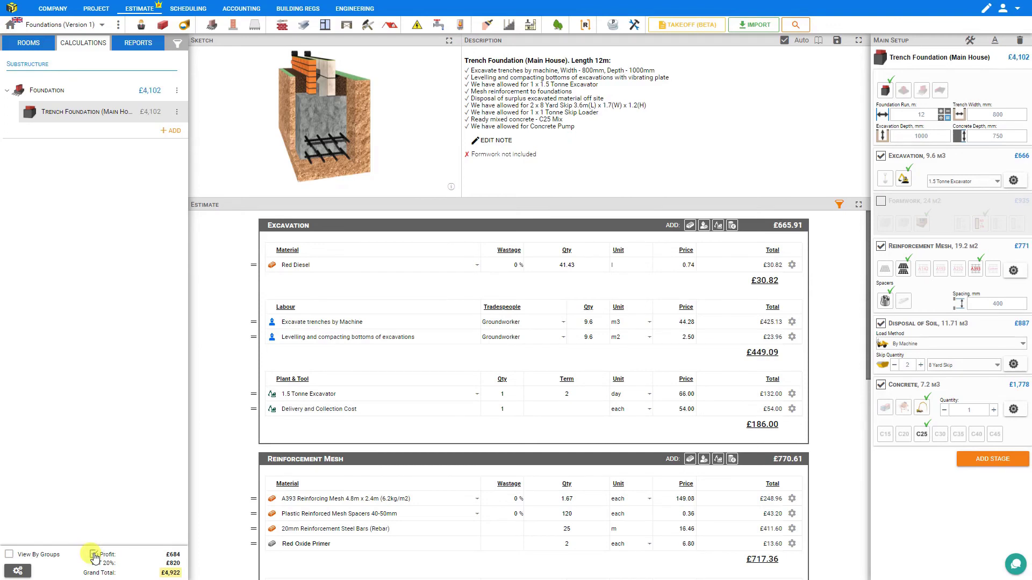
click(94, 555)
click(94, 555)
click(18, 571)
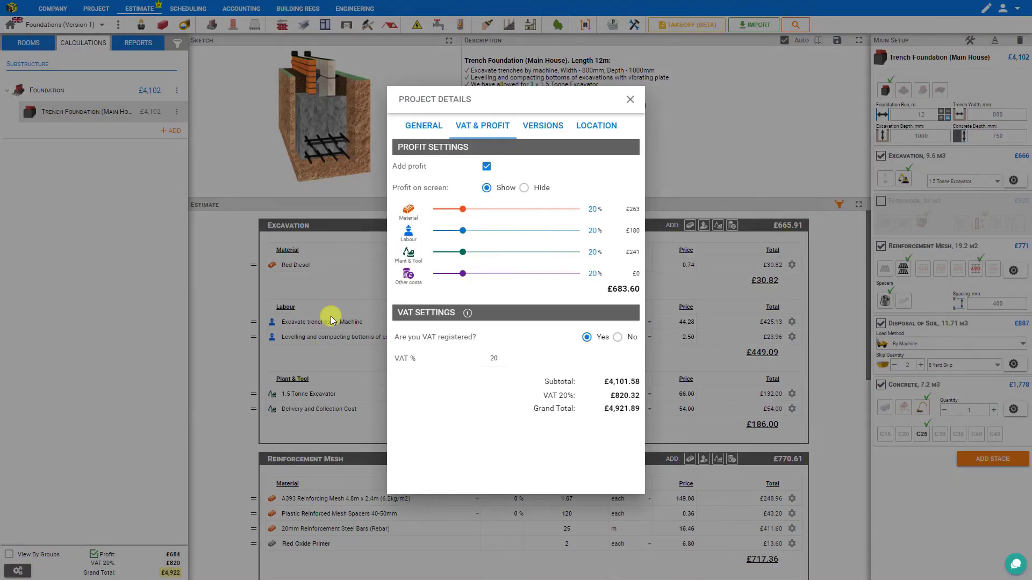
mouse_move(465, 215)
mouse_down()
mouse_move(499, 213)
mouse_move(464, 215)
mouse_up()
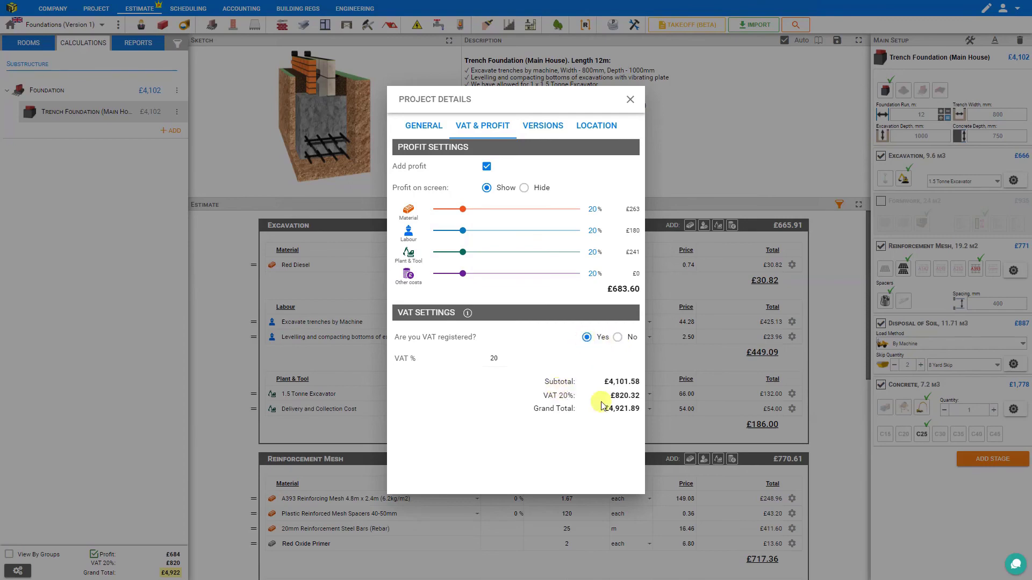
click(617, 337)
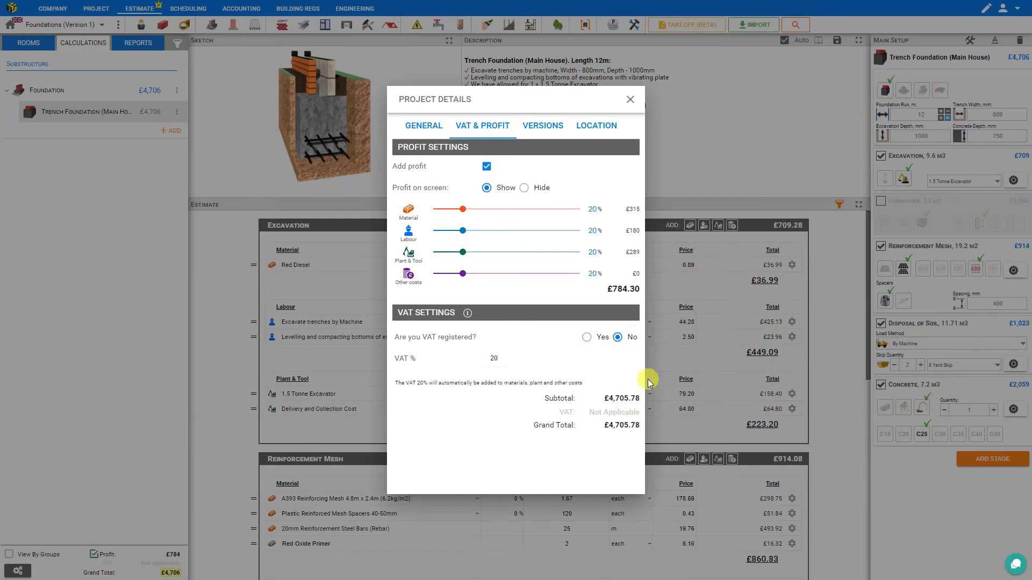
click(586, 337)
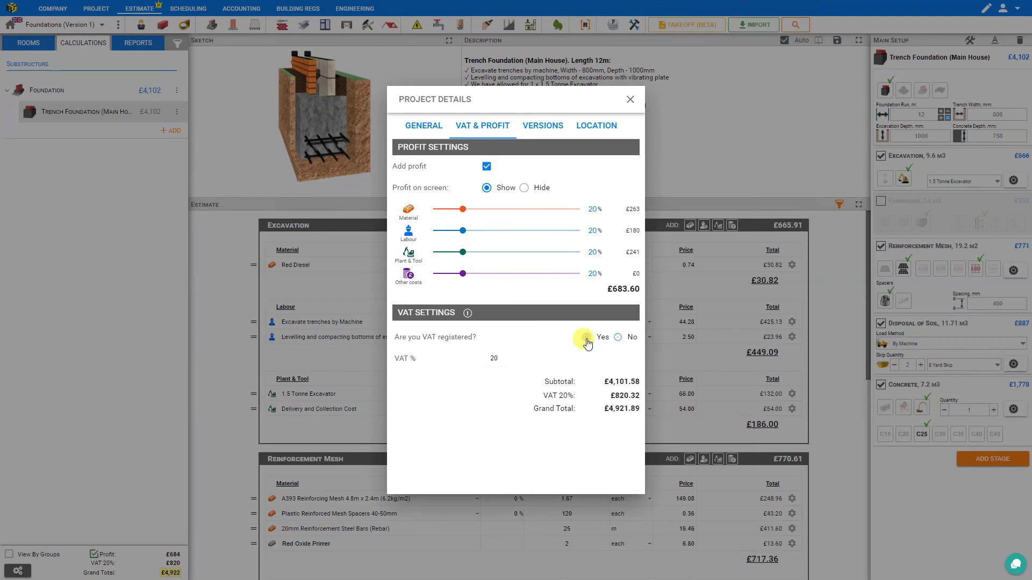
click(629, 100)
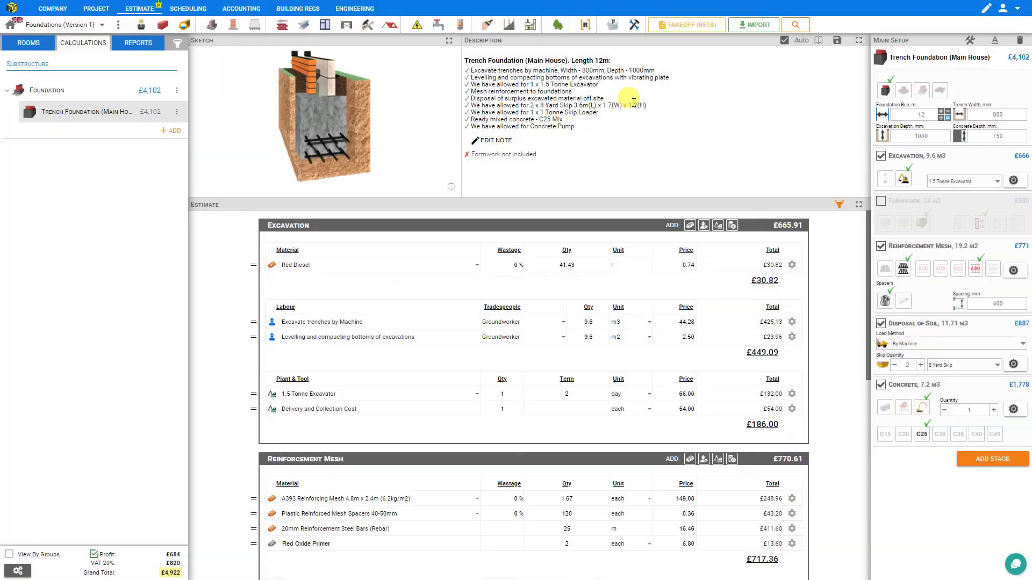
In the reports, set the estimate type to Proposal, keeping the Advanced detailed structure
click(129, 43)
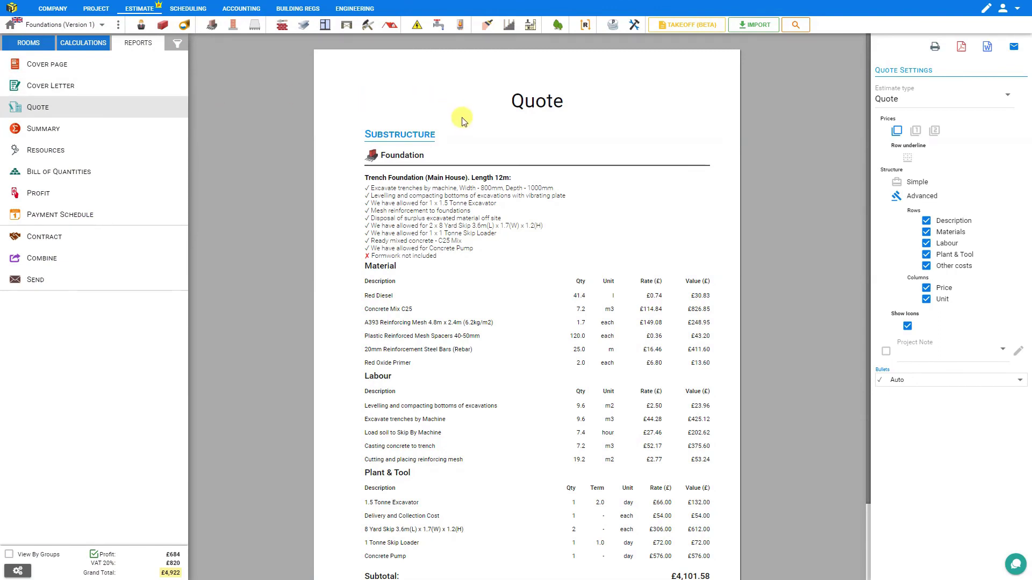
click(1005, 96)
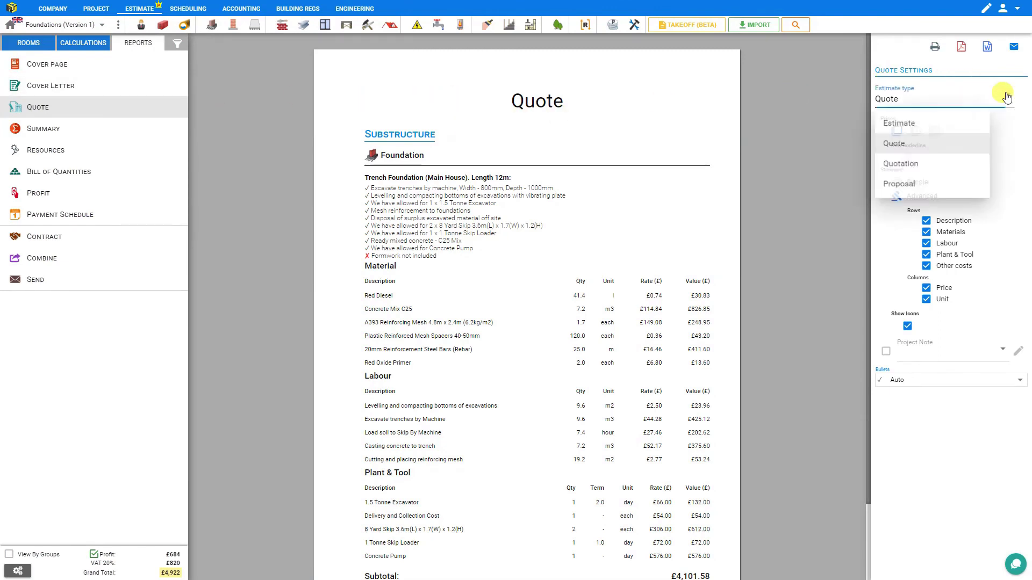
click(909, 167)
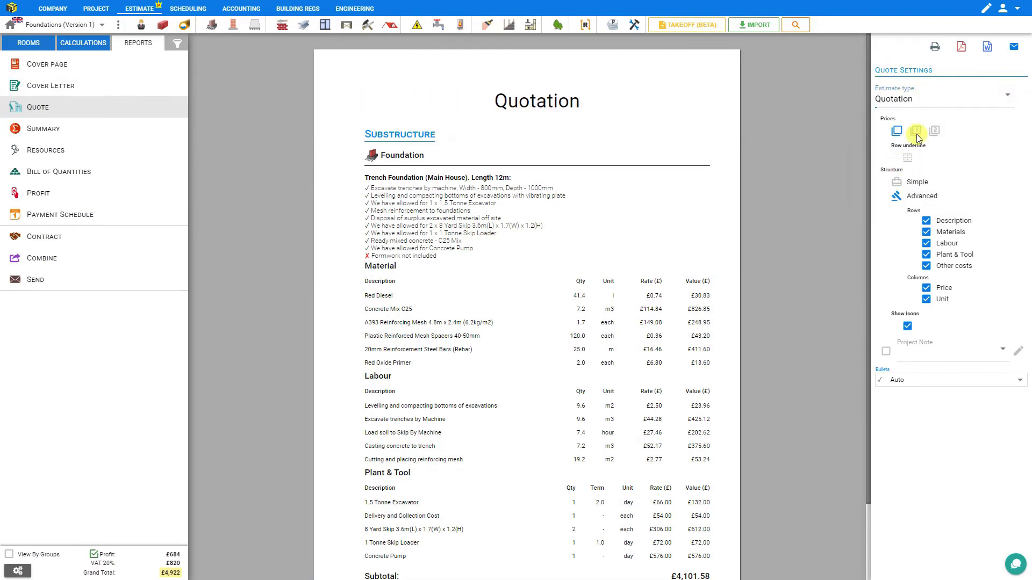
click(1008, 100)
click(928, 188)
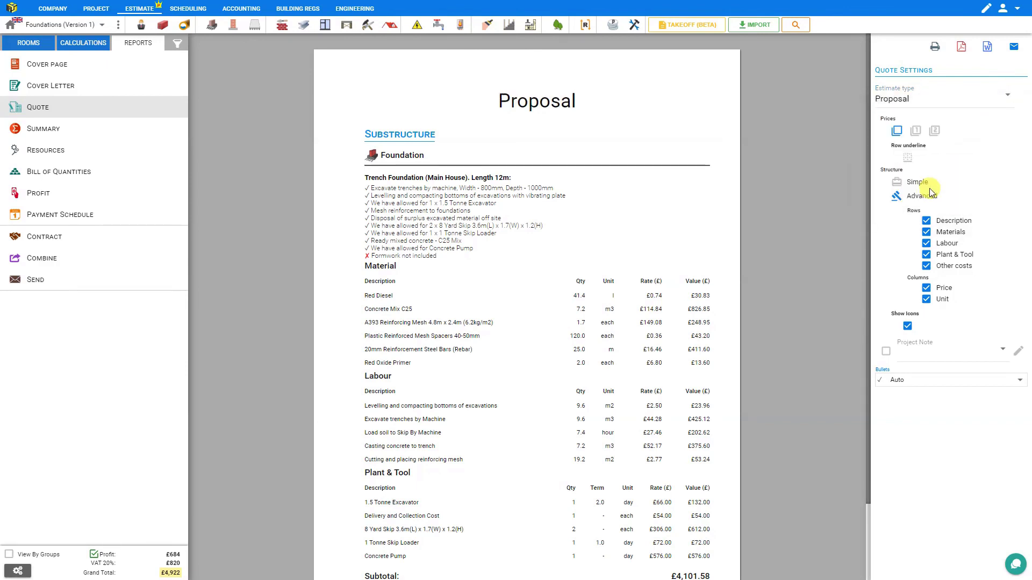
click(919, 184)
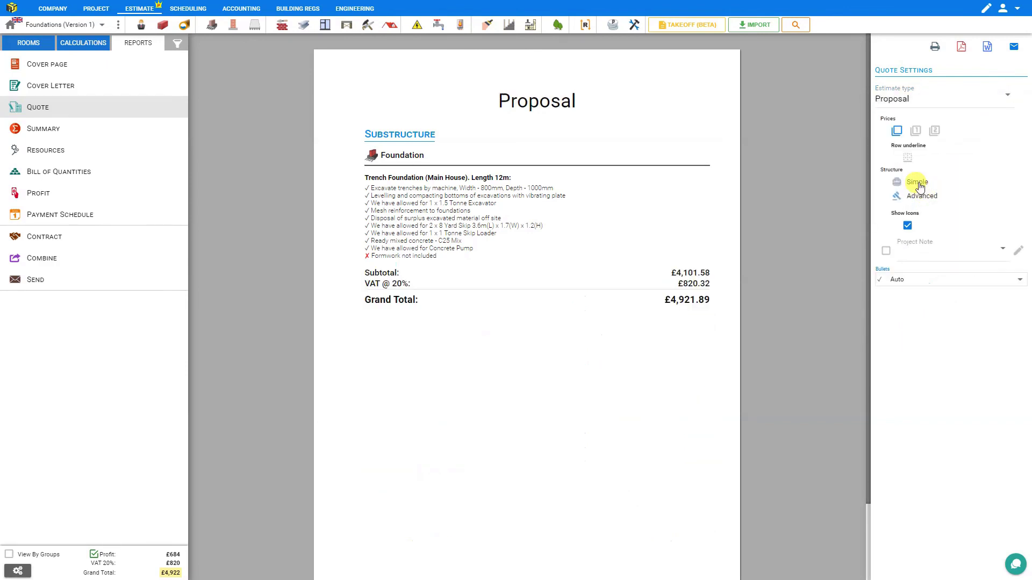
click(922, 197)
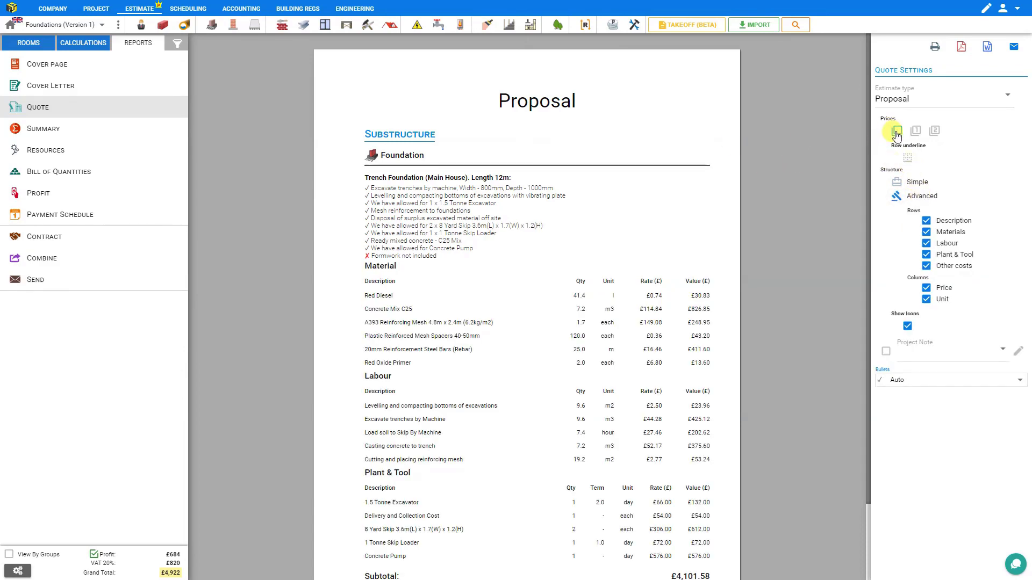
Try the section price and cost breakdown options, then keep no section prices
scroll(772, 180, down, 2)
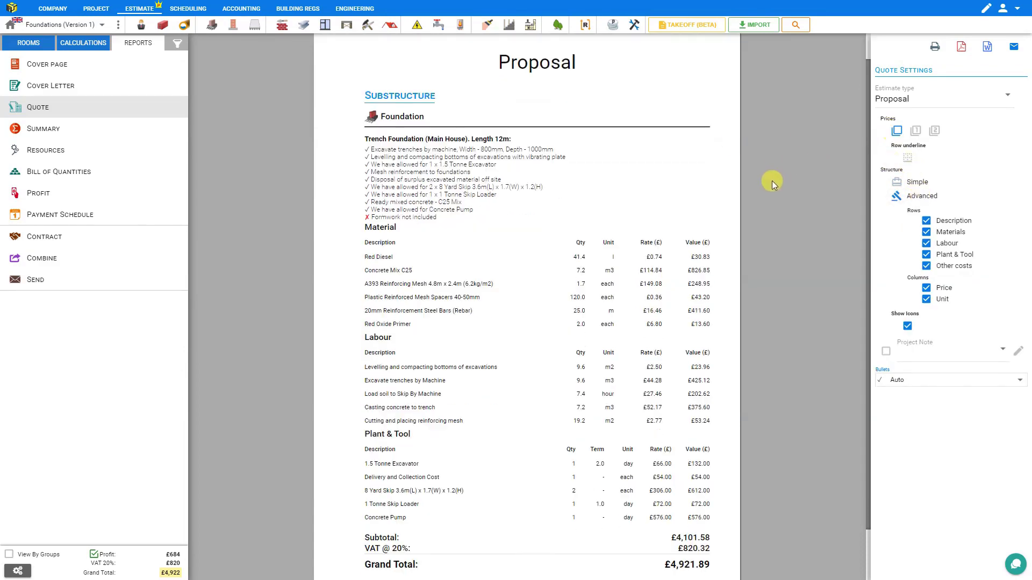
click(916, 134)
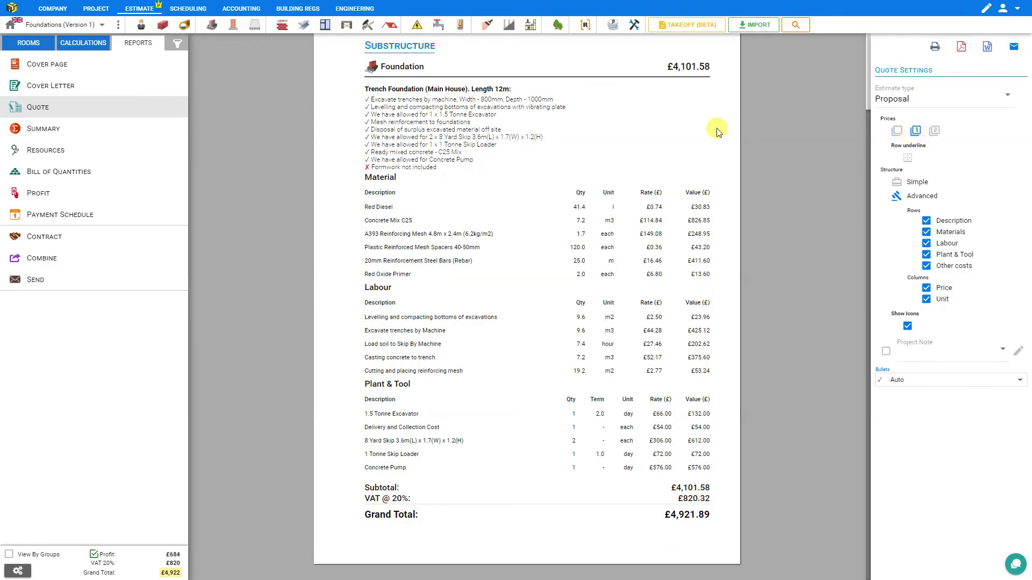
click(933, 130)
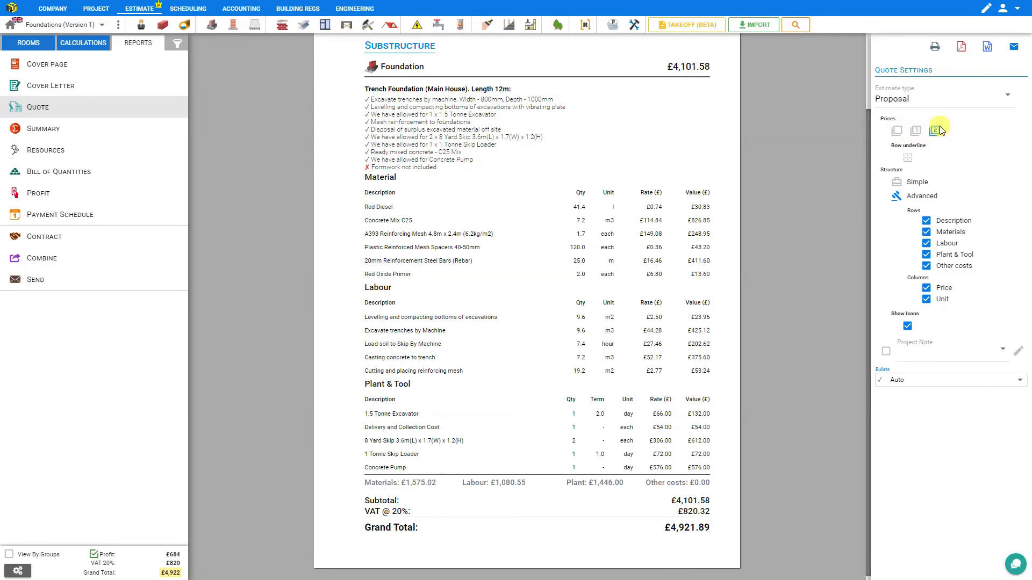
click(897, 132)
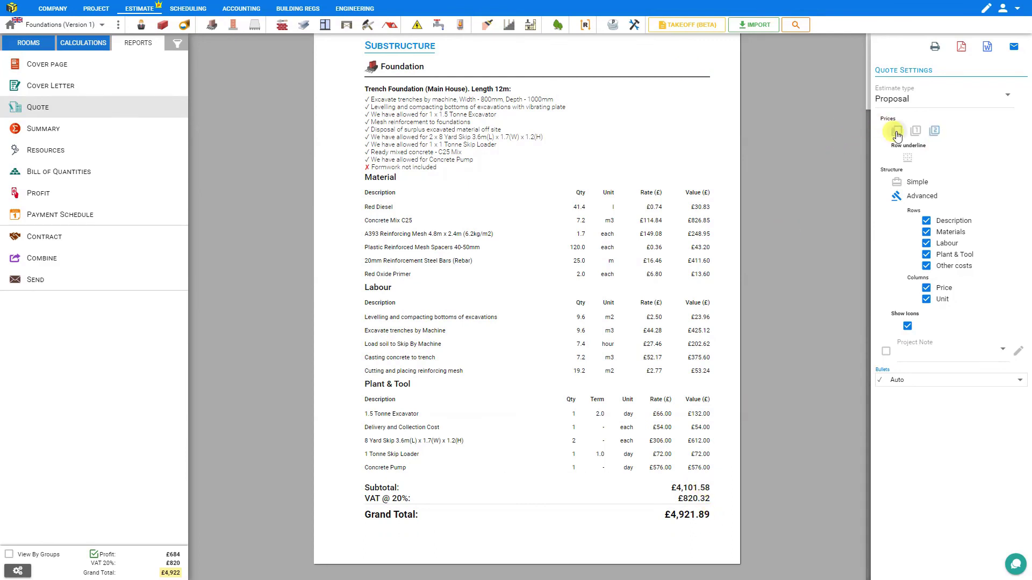
click(926, 222)
click(926, 222)
click(926, 232)
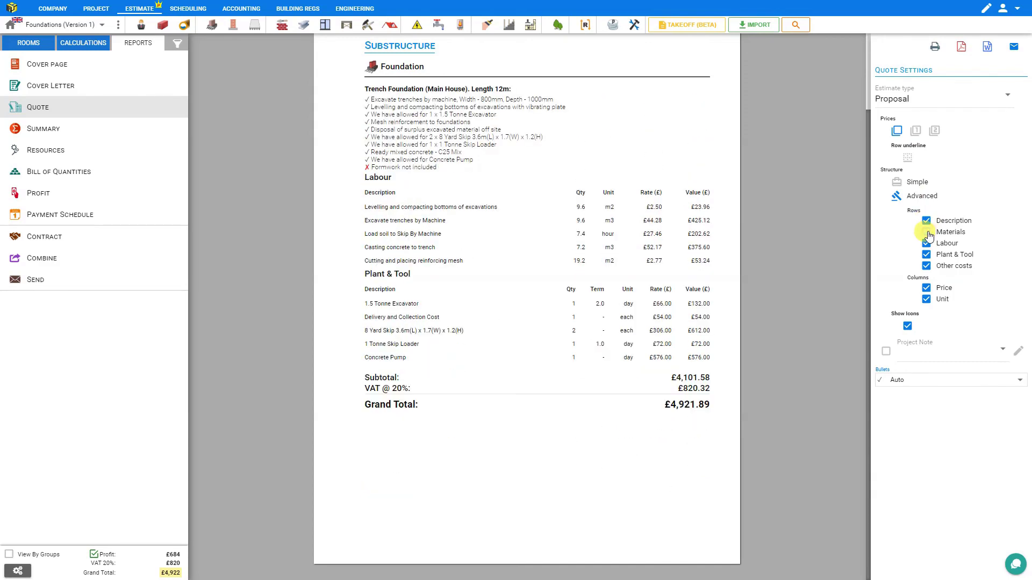
click(927, 233)
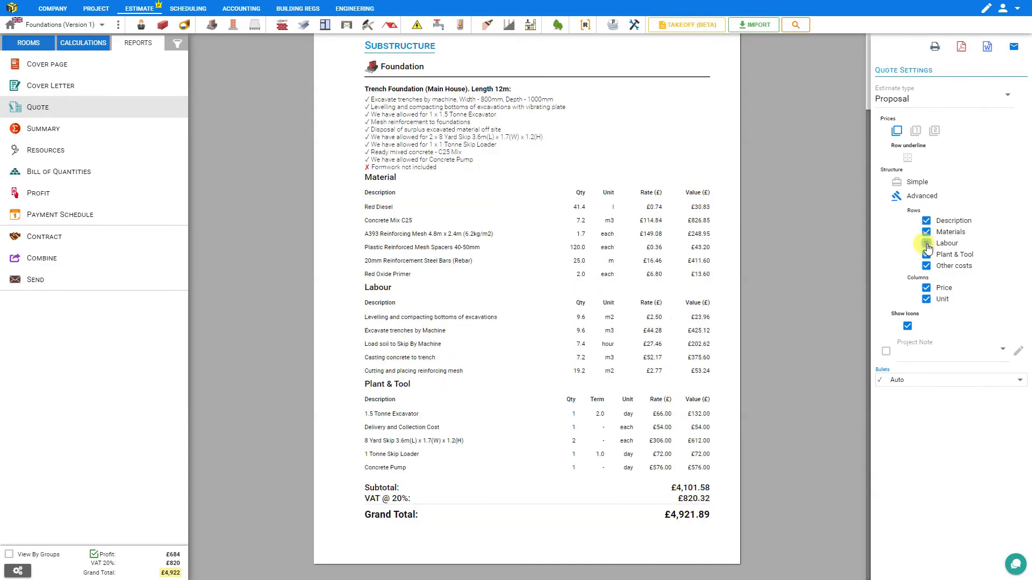
click(927, 244)
click(926, 266)
click(927, 289)
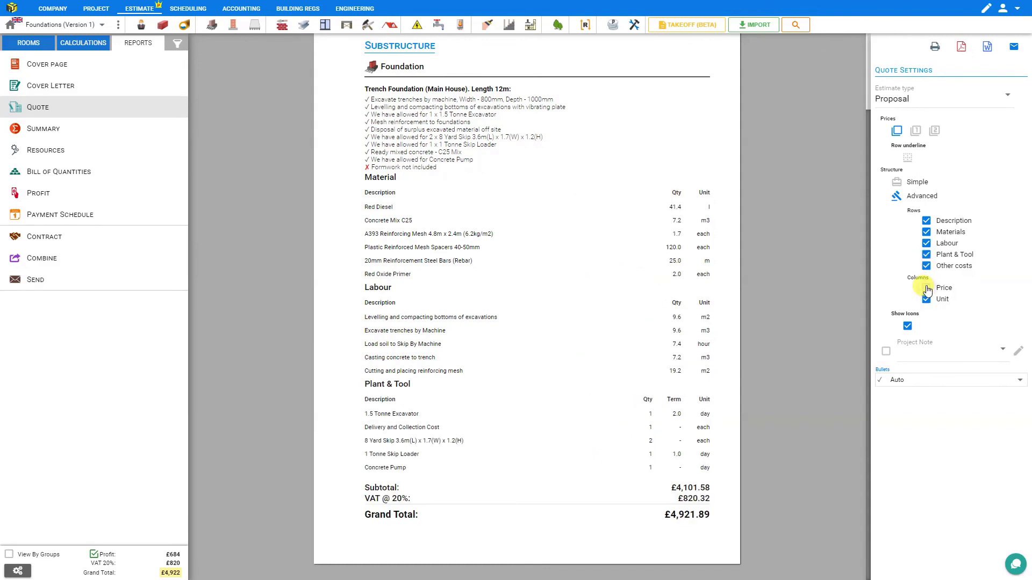
click(926, 289)
click(926, 301)
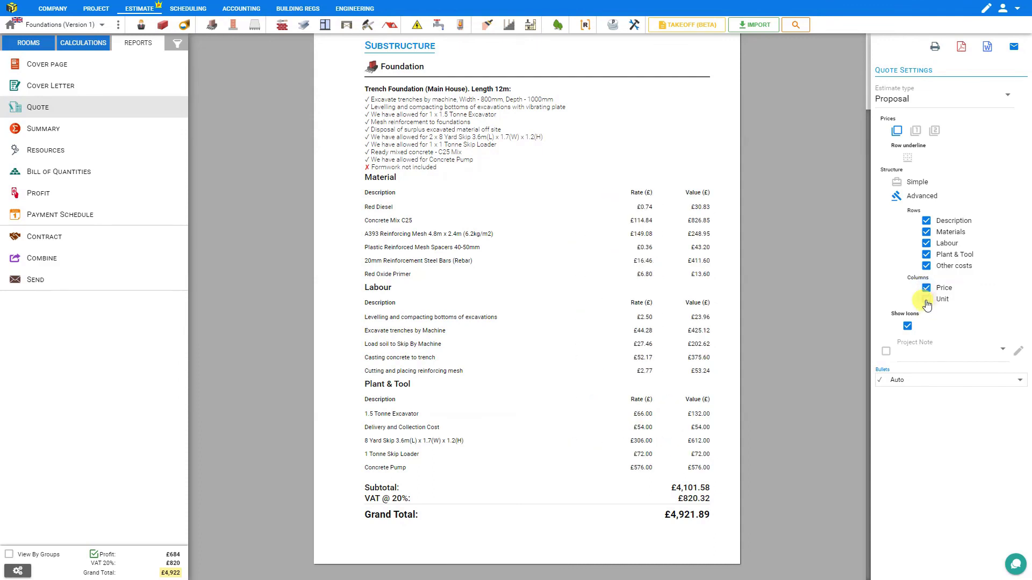
click(927, 301)
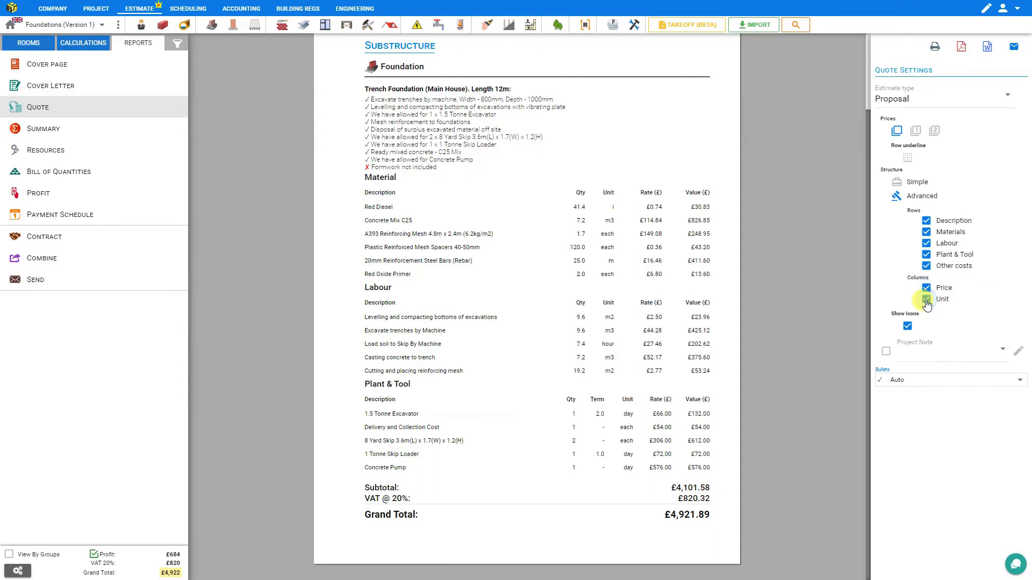
click(908, 326)
click(908, 327)
click(1020, 383)
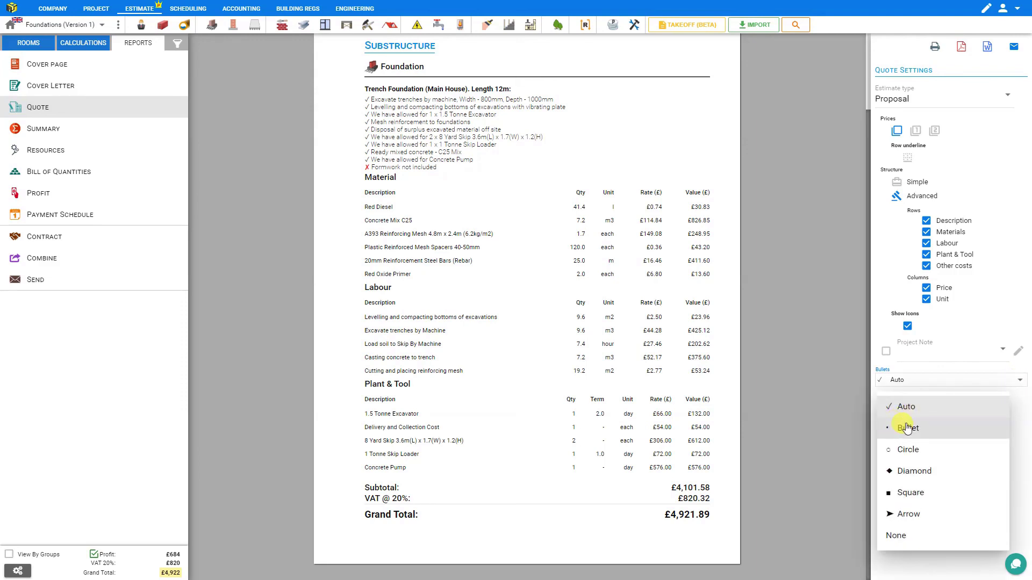
click(907, 428)
click(1006, 384)
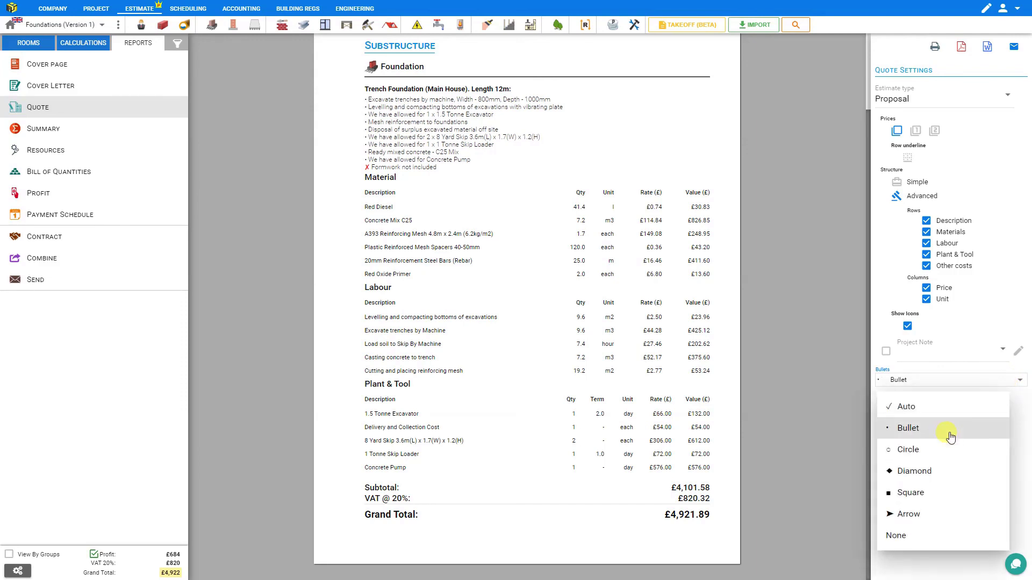
click(930, 471)
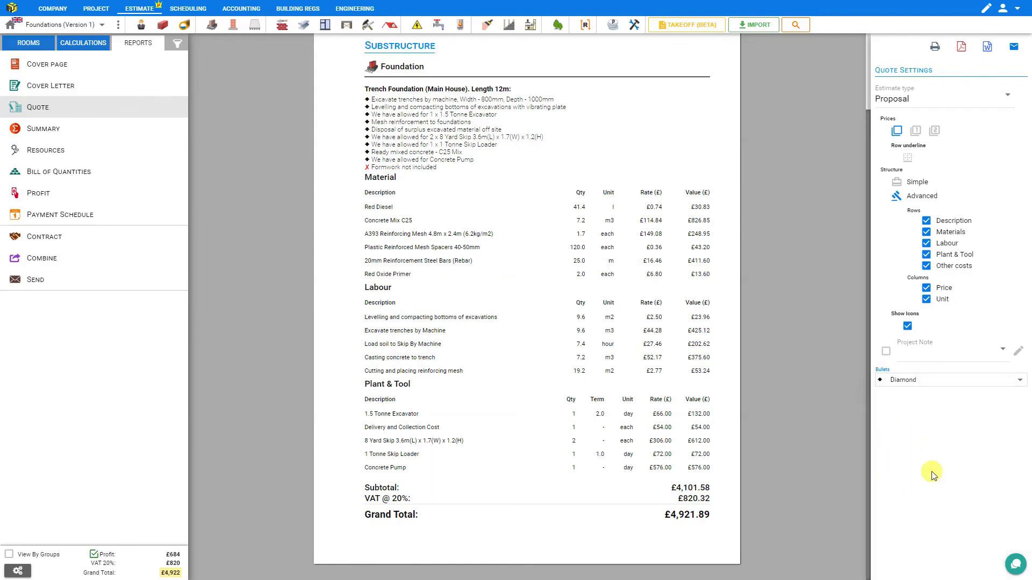
click(1015, 386)
click(908, 514)
click(1010, 398)
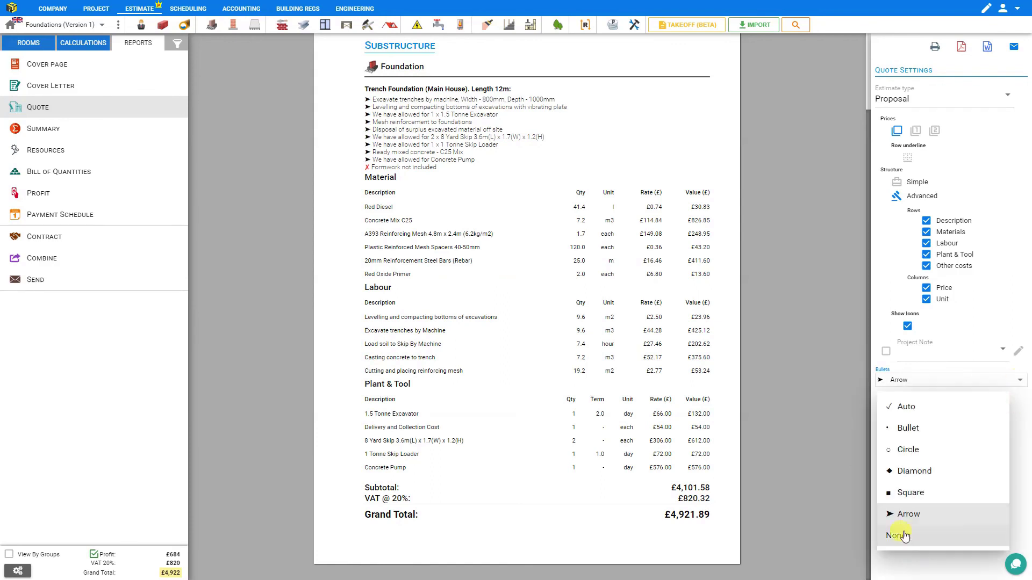
click(904, 536)
click(1006, 382)
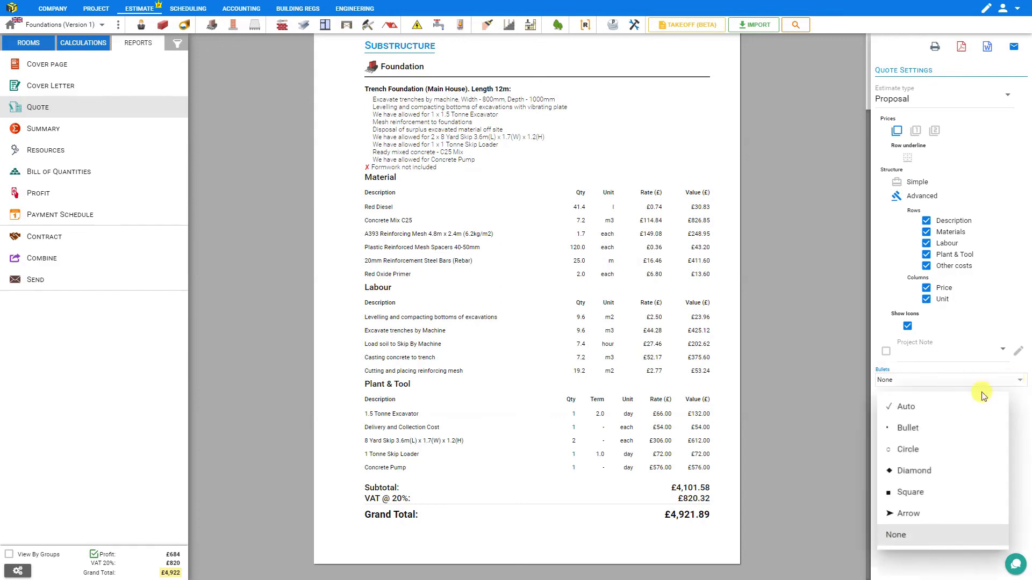
click(903, 407)
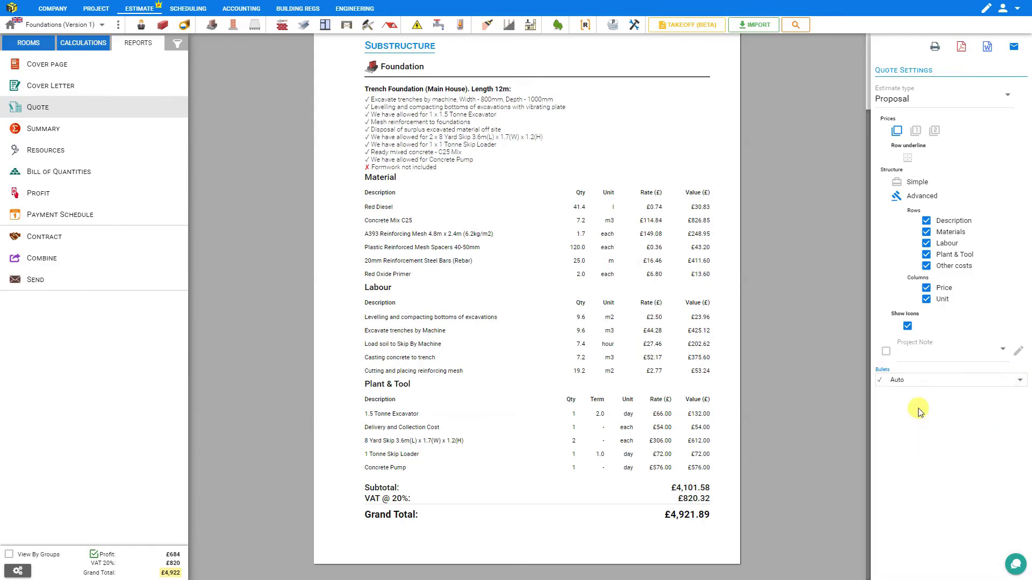
Switch the proposal to the Simple structure, then preview and close the PDF export dialog
click(913, 184)
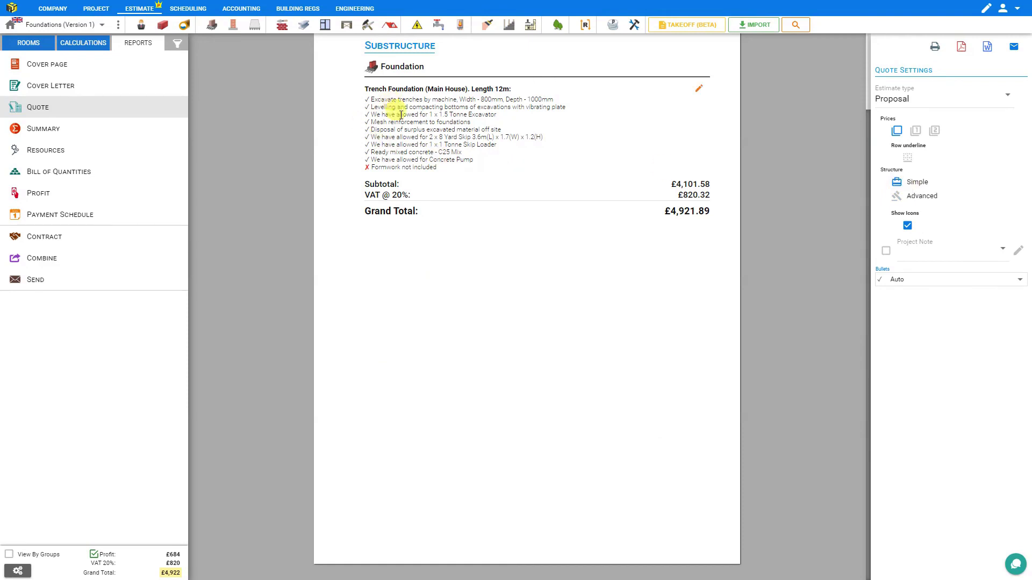
scroll(428, 150, up, 2)
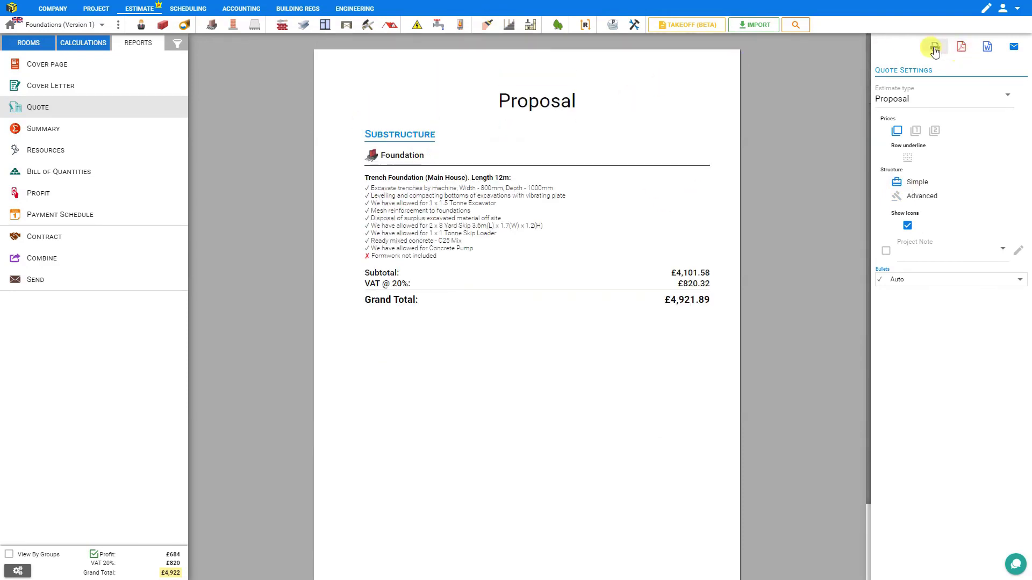
click(961, 47)
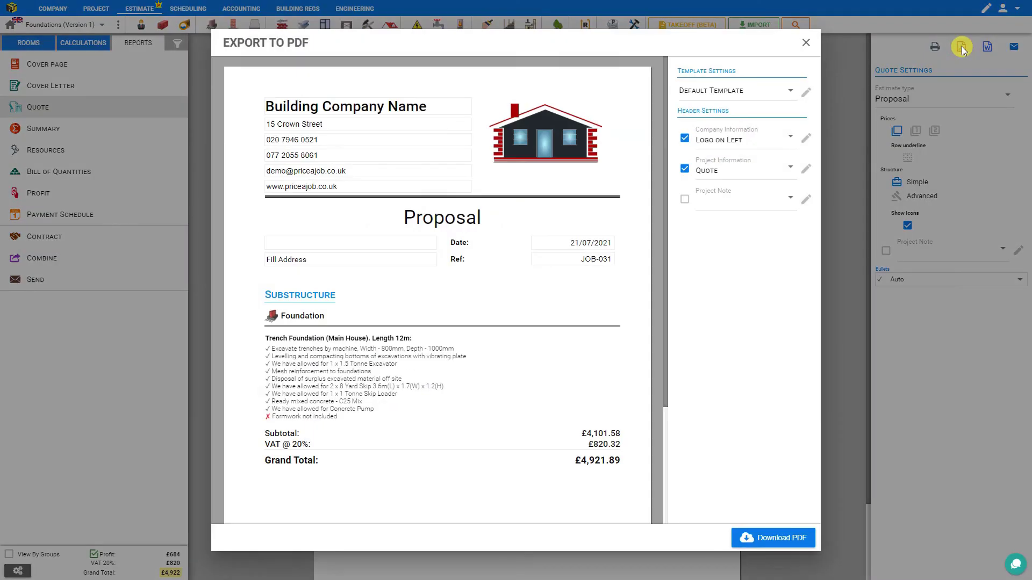
click(962, 46)
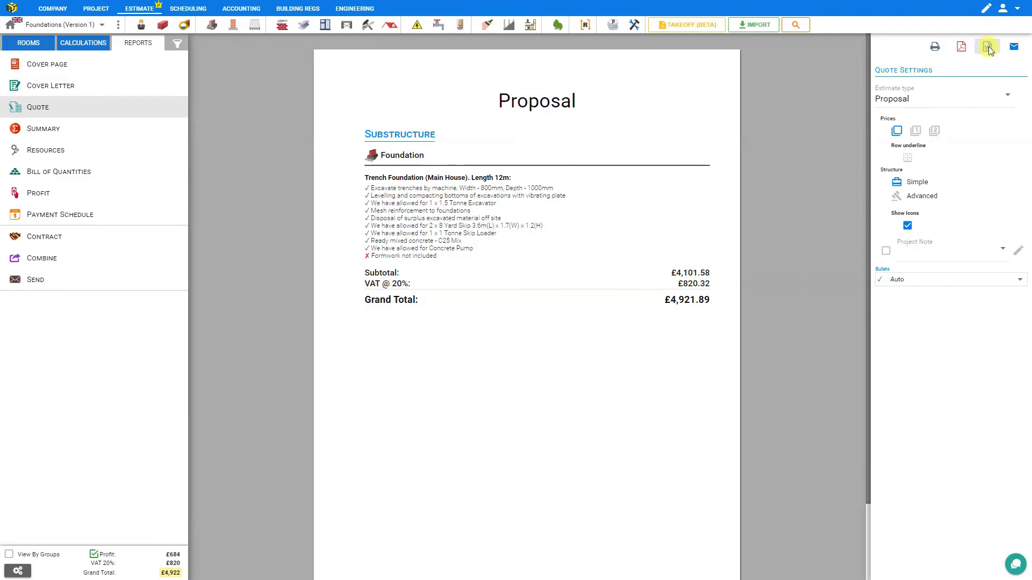
Preview and close the Word export, then draft an email with the quote PDF attached
click(988, 47)
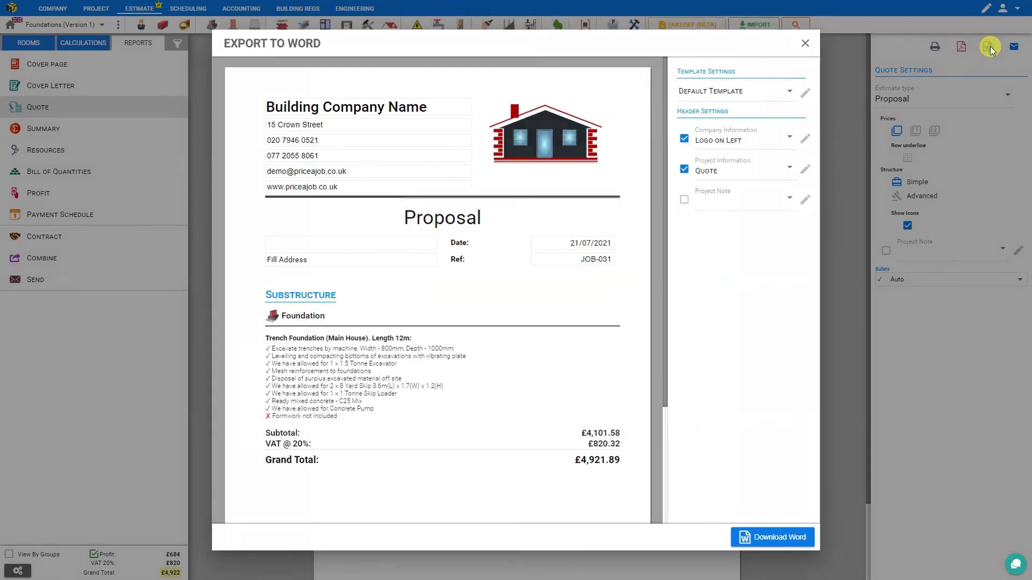
click(990, 46)
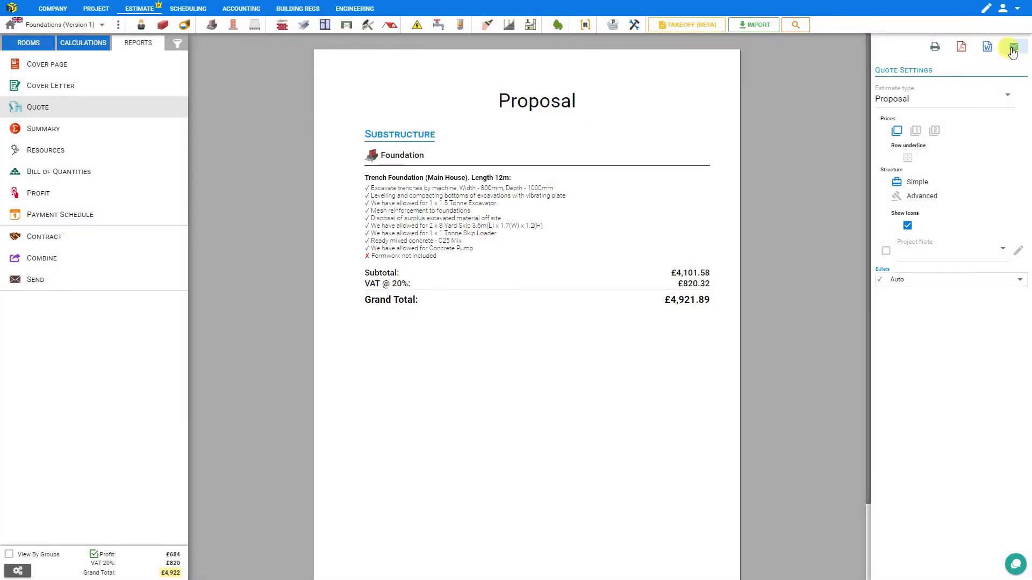
click(1012, 49)
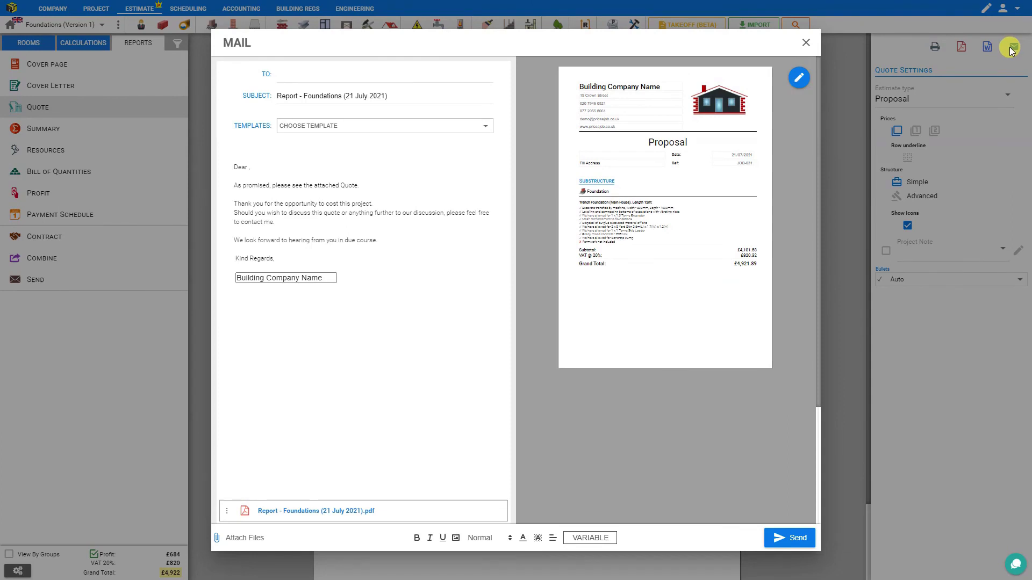